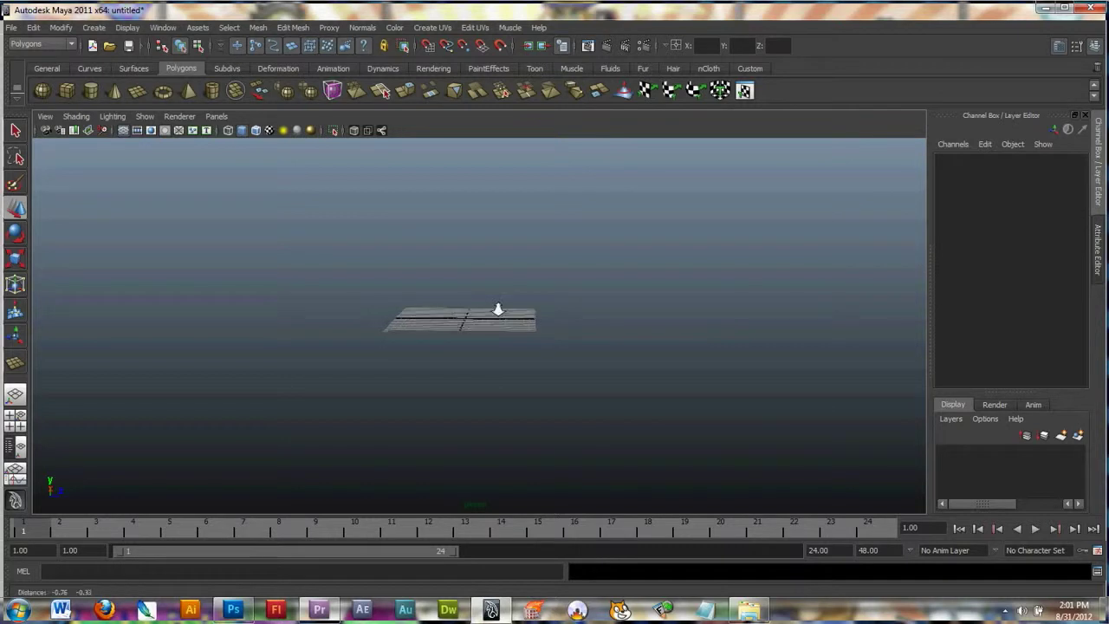
# Draw a polygon pipe near the grid's edge, with a radius of about 2.7 and a height of about 30.3.
pyautogui.scroll(4, 509, 304)
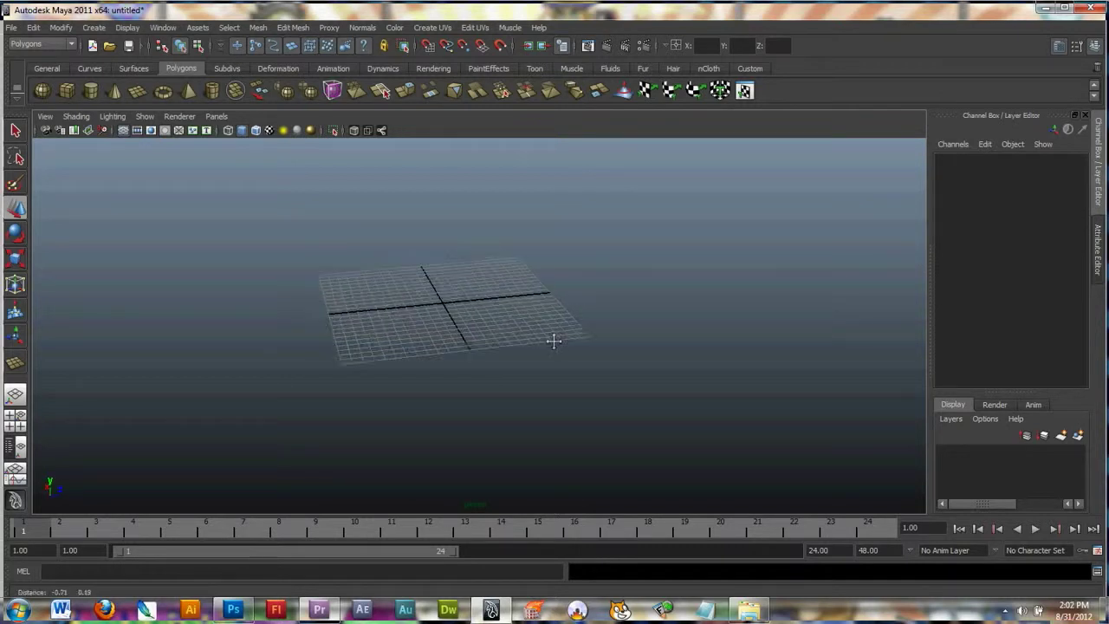
pyautogui.keyDown('alt'); pyautogui.moveTo(555, 359); pyautogui.dragTo(571, 320); pyautogui.keyUp('alt')
pyautogui.press('q')
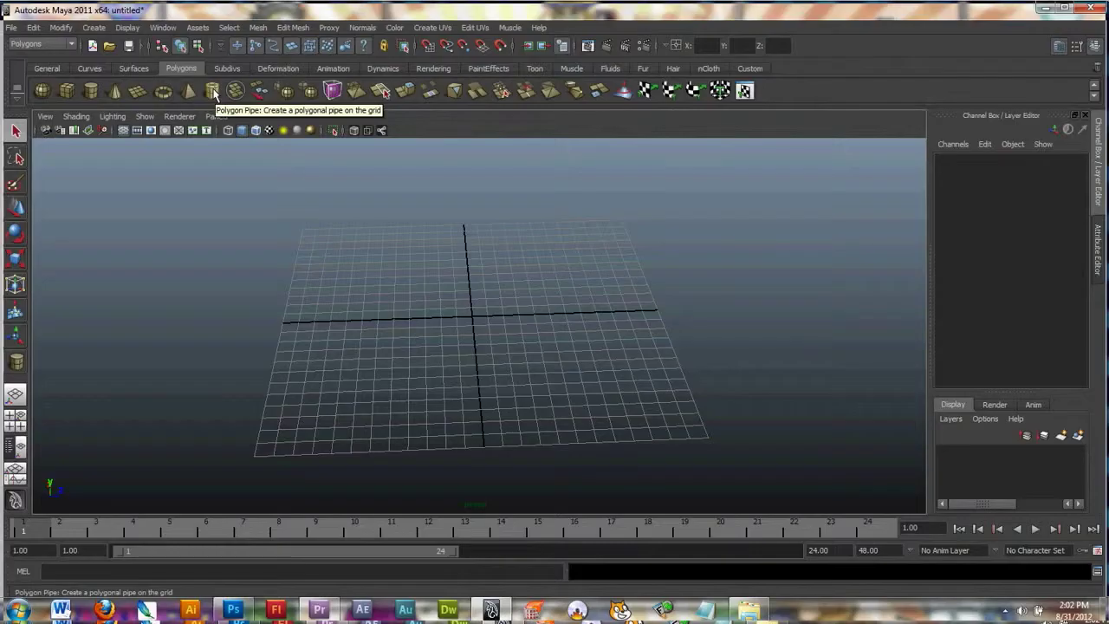
pyautogui.click(213, 91)
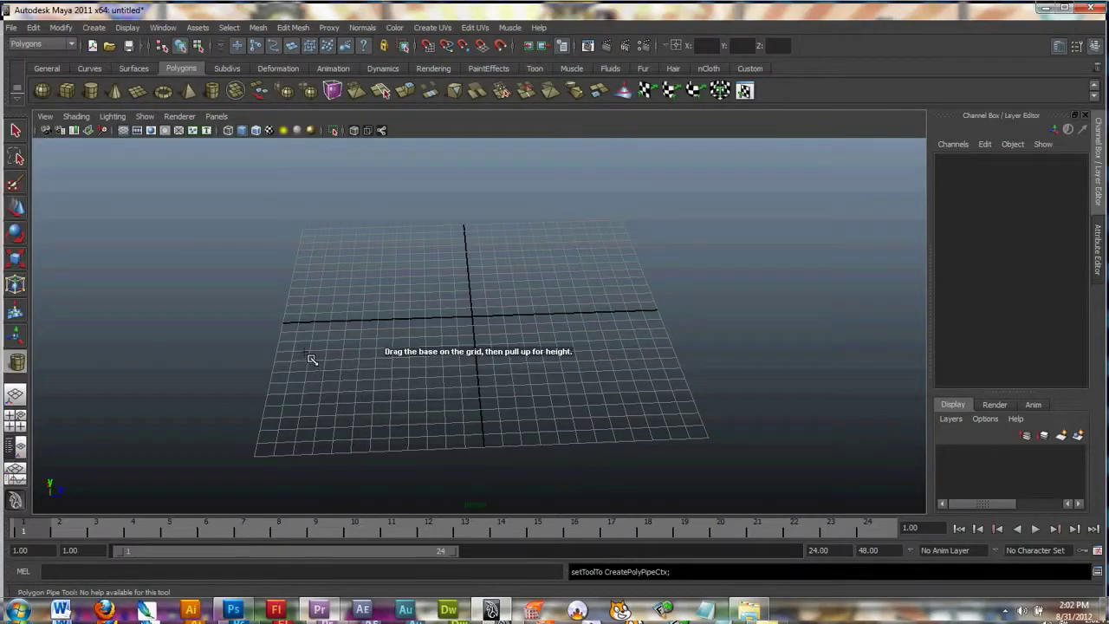
pyautogui.moveTo(312, 359)
pyautogui.mouseDown()
pyautogui.moveTo(354, 390)
pyautogui.moveTo(324, 379)
pyautogui.moveTo(289, 217)
pyautogui.moveTo(283, 108)
pyautogui.mouseUp()
pyautogui.keyDown('alt'); pyautogui.moveTo(376, 304); pyautogui.dragTo(451, 369, button='middle'); pyautogui.keyUp('alt')
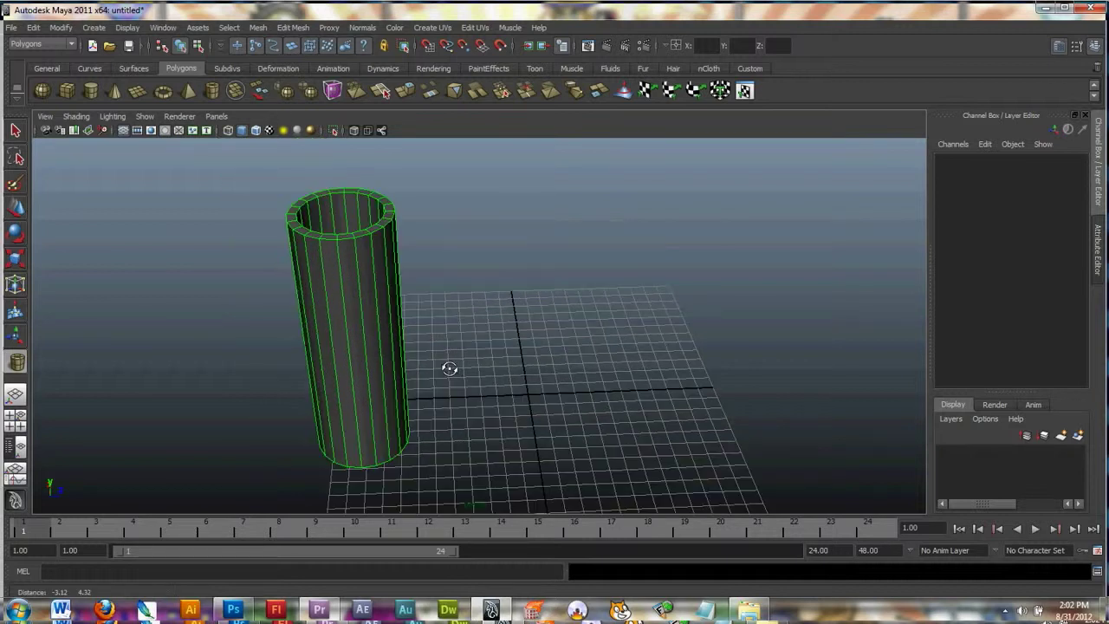
pyautogui.keyDown('alt'); pyautogui.moveTo(450, 369); pyautogui.dragTo(446, 354); pyautogui.keyUp('alt')
pyautogui.keyDown('alt'); pyautogui.moveTo(446, 353); pyautogui.dragTo(468, 295, button='middle'); pyautogui.keyUp('alt')
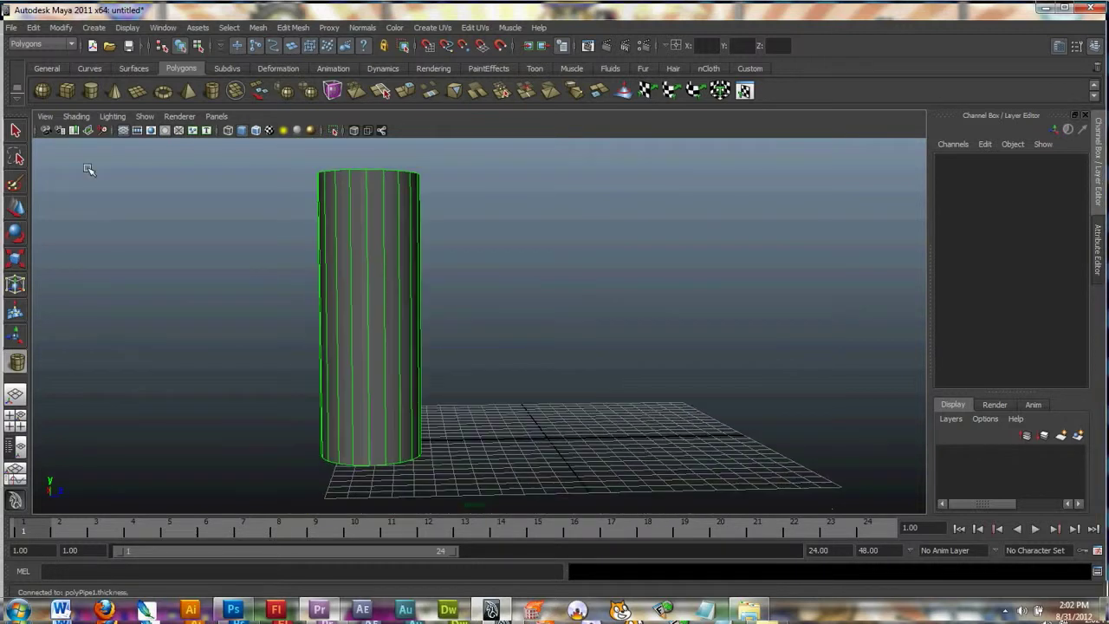
pyautogui.click(15, 130)
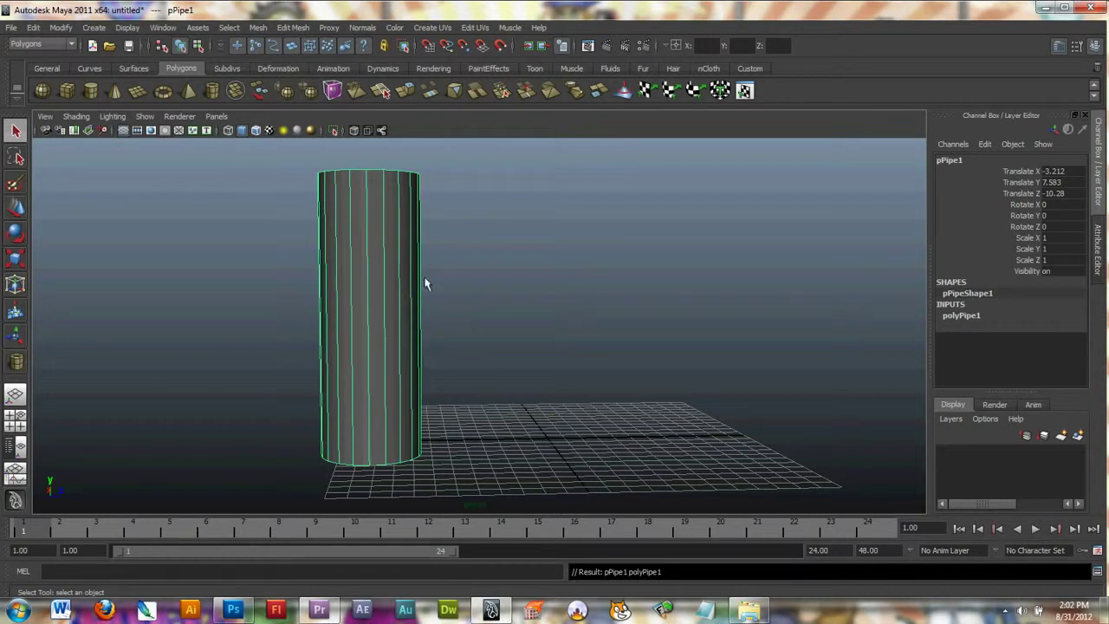
# Set the pipe's height subdivisions to 11.
pyautogui.click(380, 289)
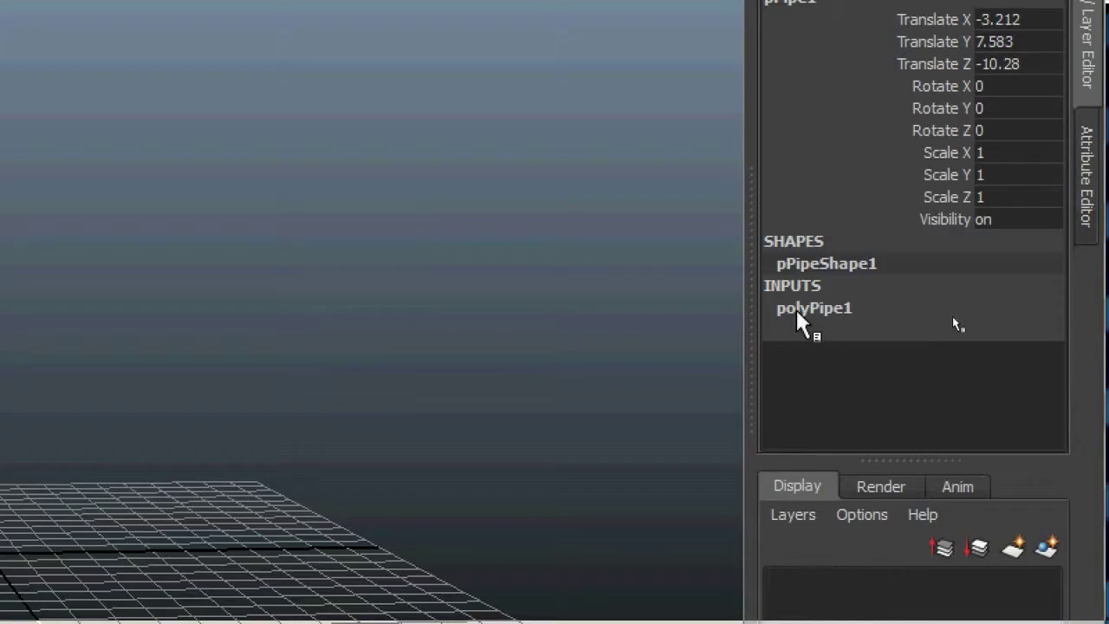
pyautogui.click(956, 320)
pyautogui.click(1039, 338)
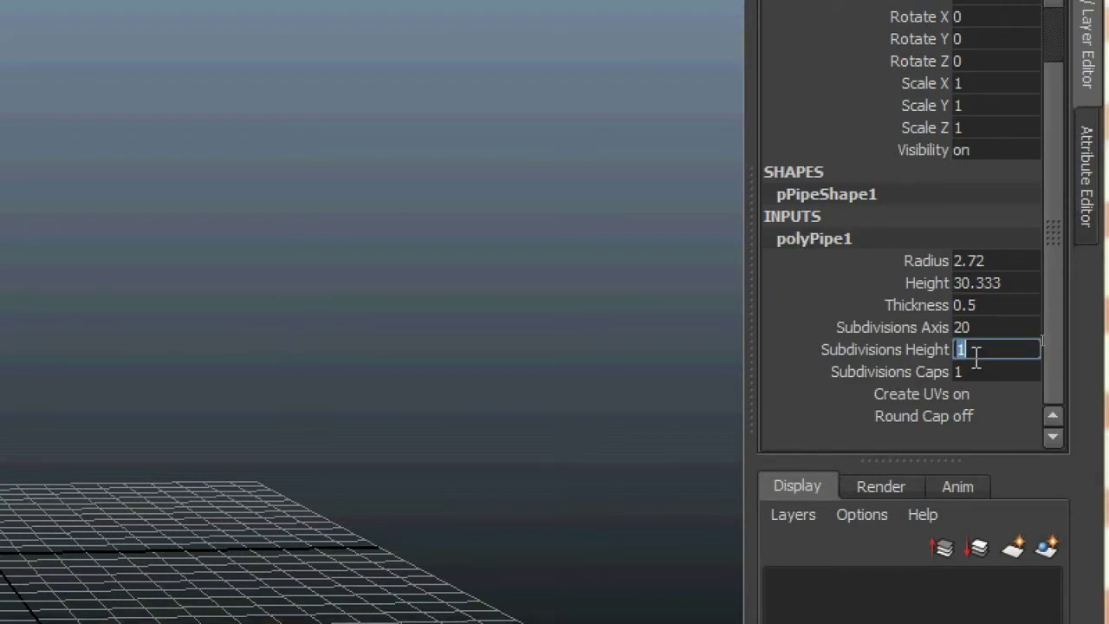
pyautogui.write('11')
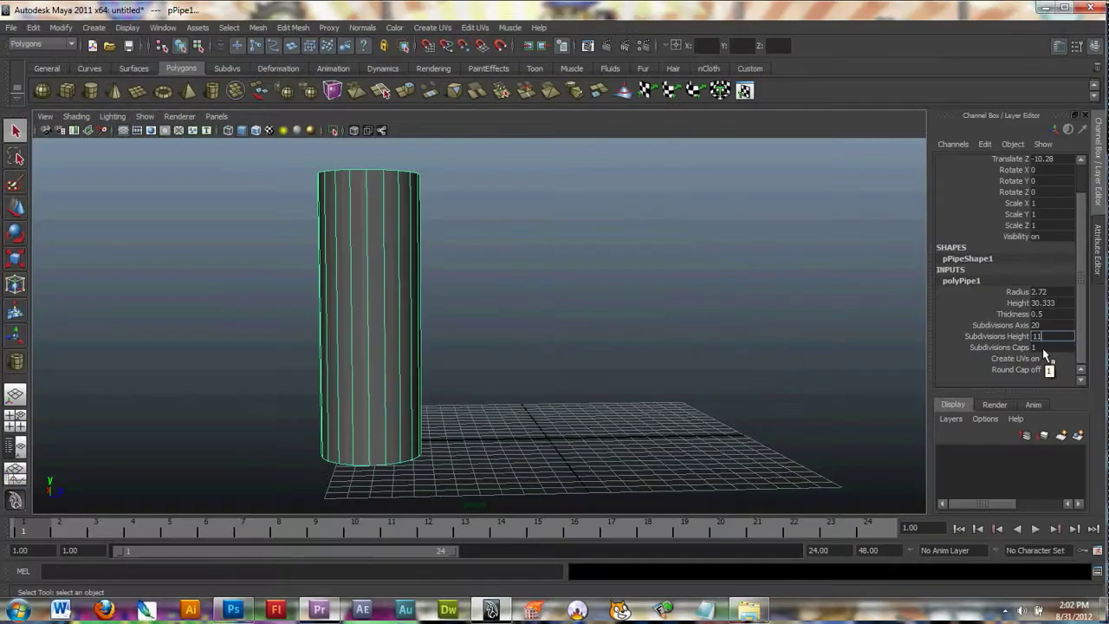
pyautogui.press('Return')
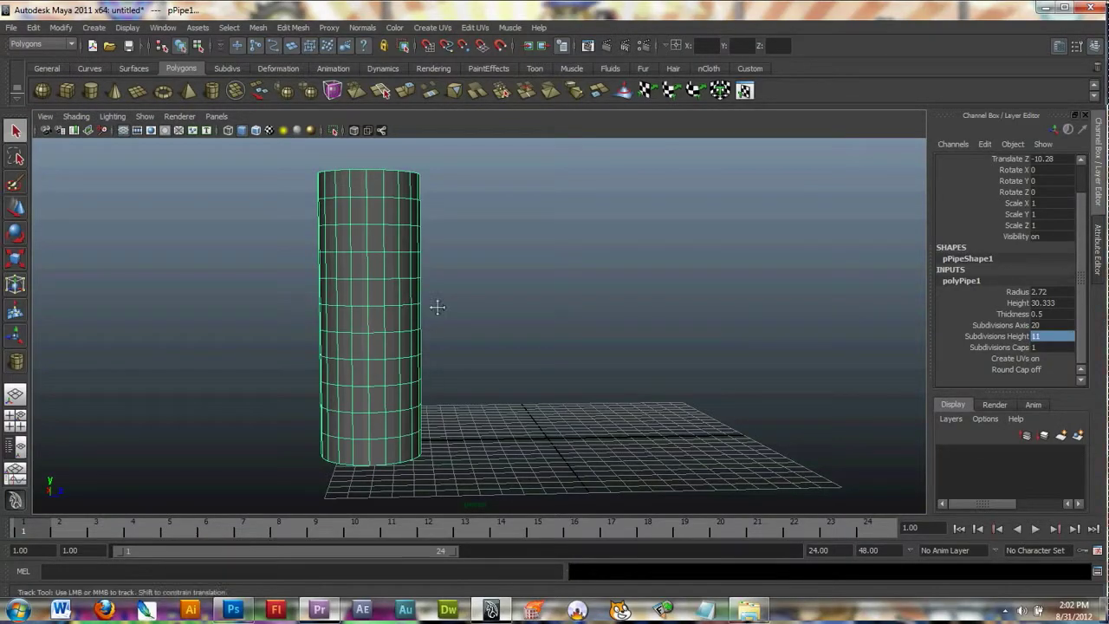
# Switch the pipe to face selection mode.
pyautogui.keyDown('alt'); pyautogui.moveTo(436, 307); pyautogui.dragTo(753, 282, button='right'); pyautogui.keyUp('alt')
pyautogui.keyDown('alt'); pyautogui.moveTo(576, 288); pyautogui.dragTo(625, 296, button='middle'); pyautogui.keyUp('alt')
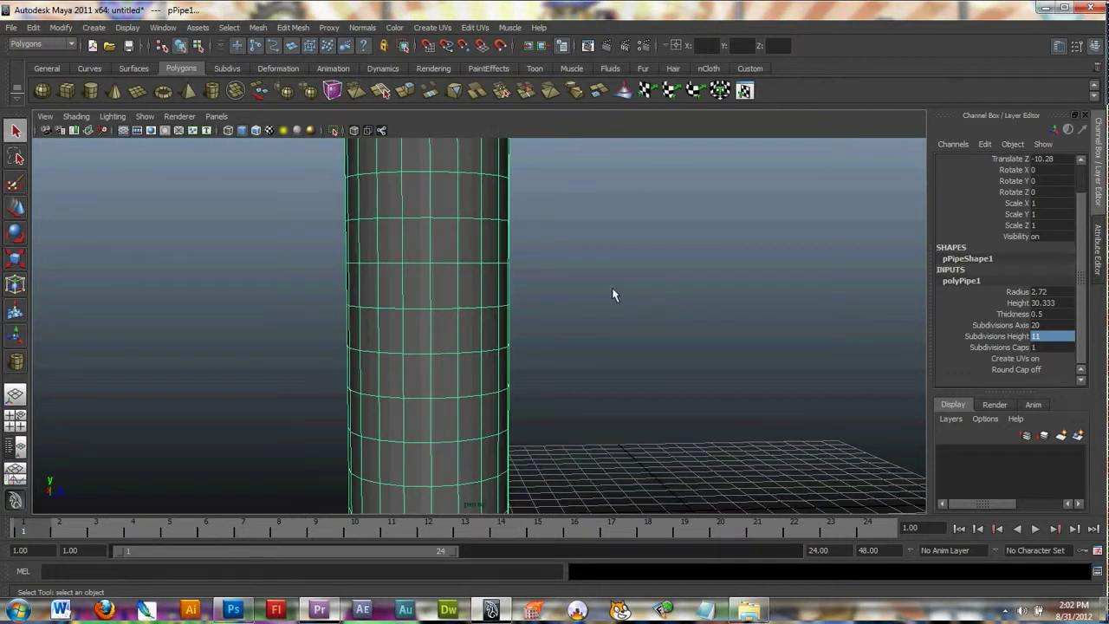
pyautogui.keyDown('alt'); pyautogui.moveTo(463, 287); pyautogui.dragTo(565, 370); pyautogui.keyUp('alt')
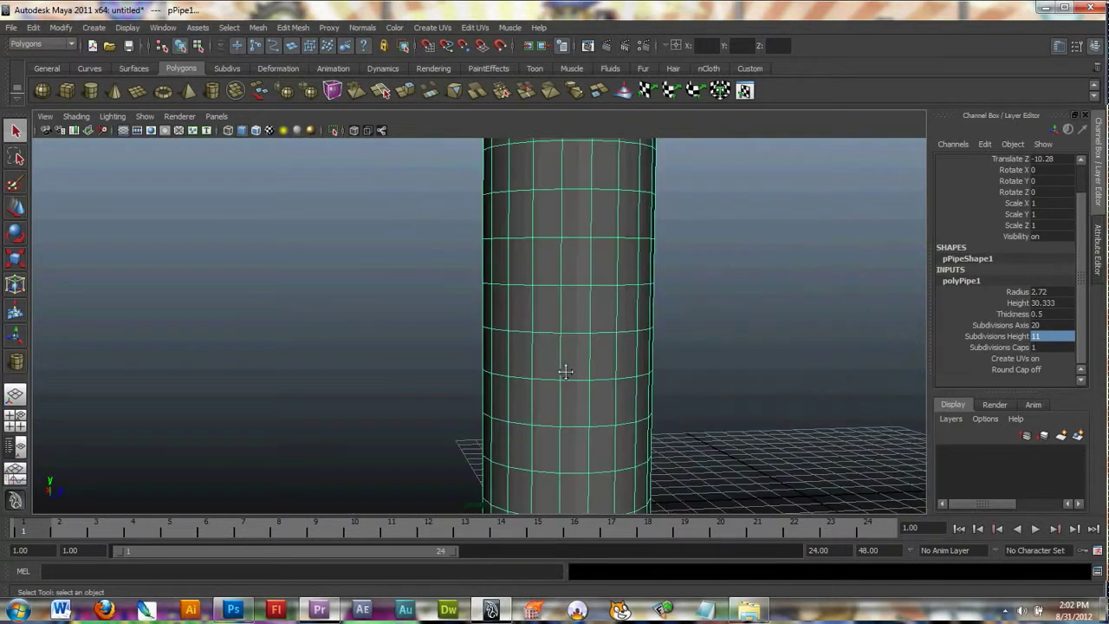
pyautogui.keyDown('alt'); pyautogui.moveTo(565, 371); pyautogui.dragTo(575, 463, button='middle'); pyautogui.keyUp('alt')
pyautogui.keyDown('alt'); pyautogui.moveTo(481, 316); pyautogui.dragTo(555, 376); pyautogui.keyUp('alt')
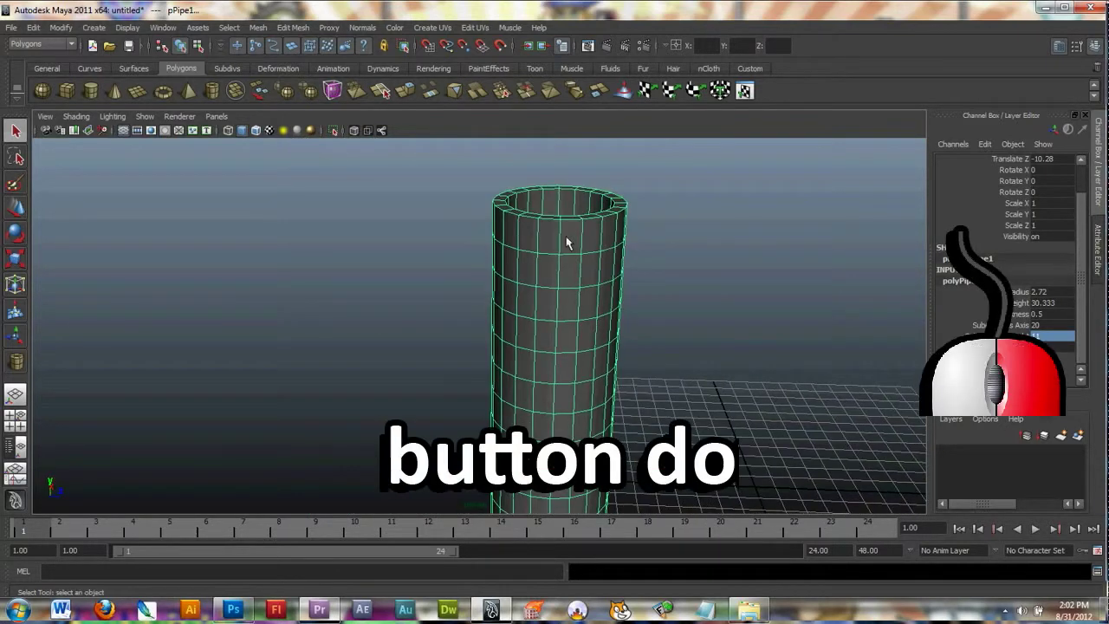
pyautogui.moveTo(567, 243); pyautogui.dragTo(572, 270, button='right')
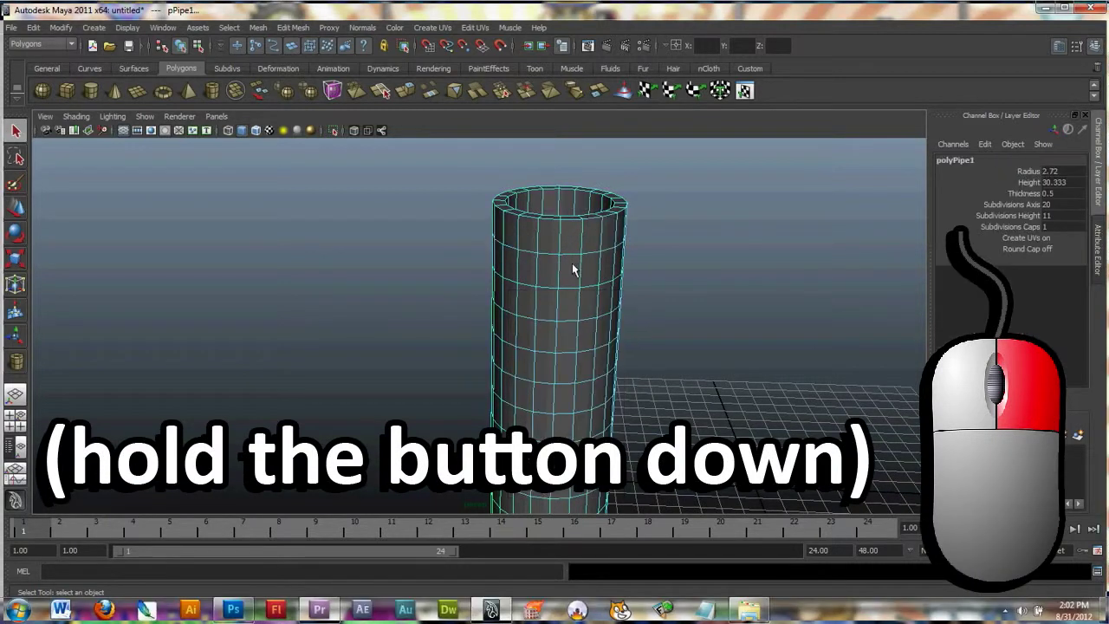
pyautogui.keyDown('alt'); pyautogui.moveTo(571, 265); pyautogui.dragTo(581, 242); pyautogui.keyUp('alt')
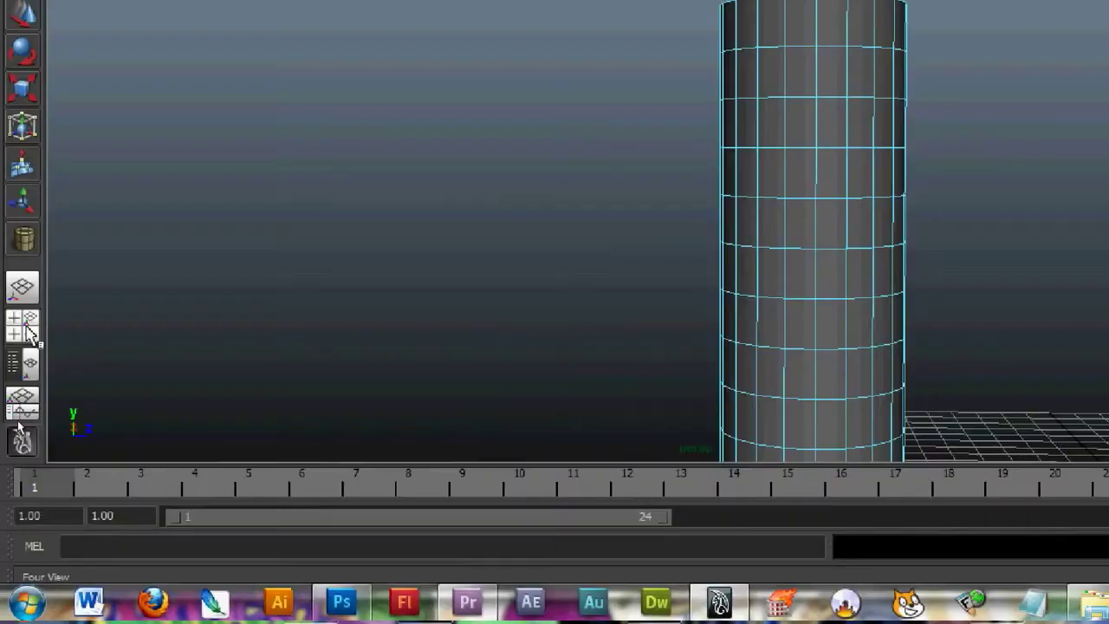
# Select the faces of the pipe's top three rows all the way around, working in the enlarged front view.
pyautogui.click(17, 422)
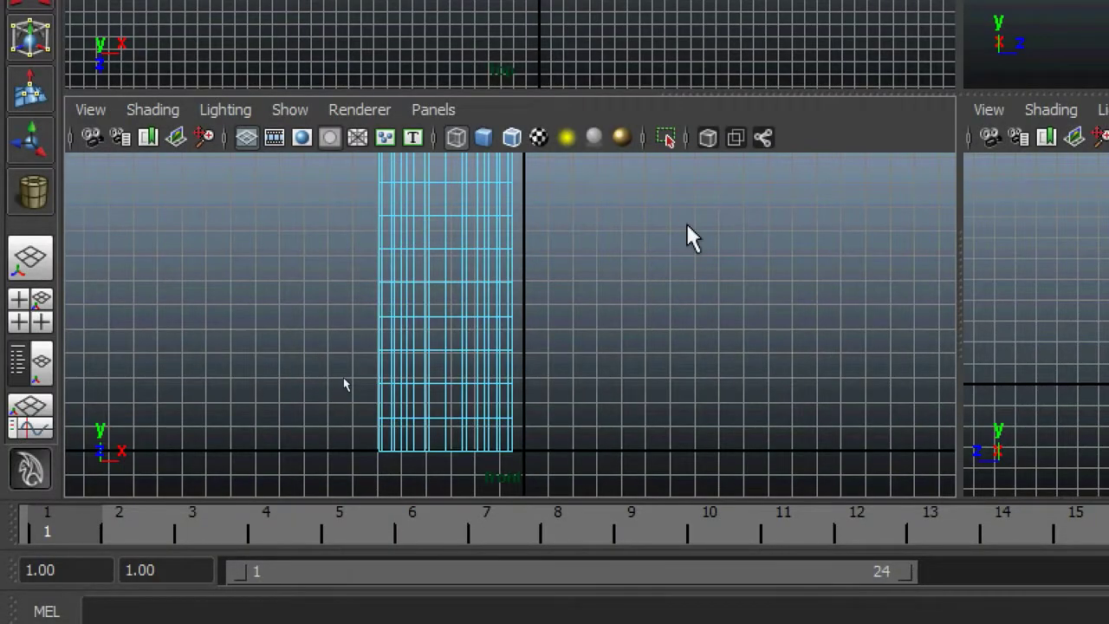
pyautogui.press('space')
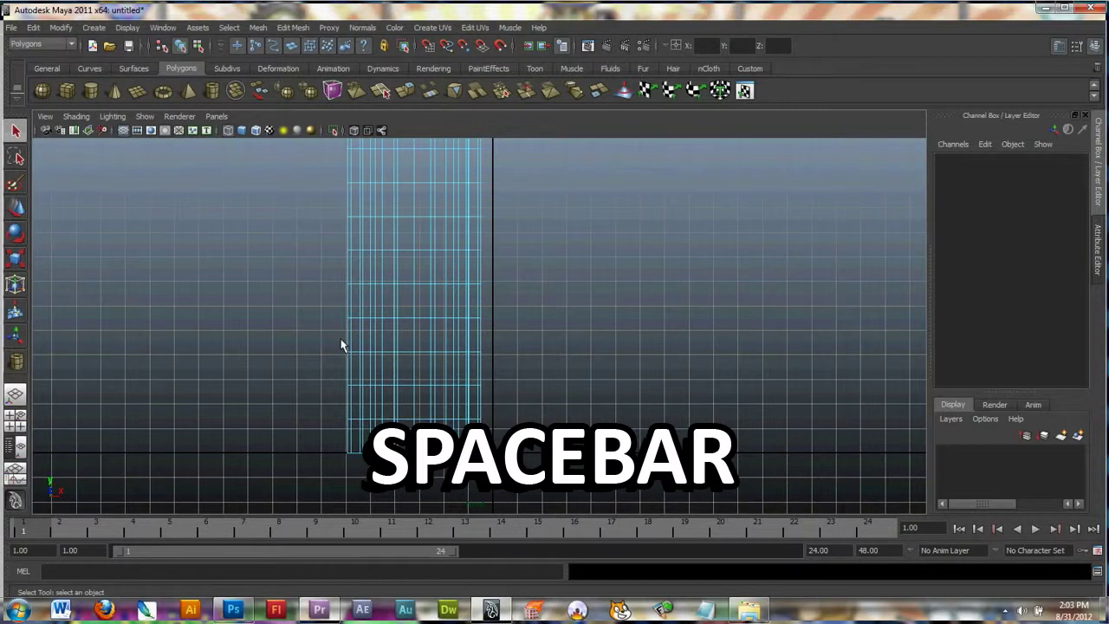
pyautogui.keyDown('alt'); pyautogui.moveTo(340, 345); pyautogui.dragTo(345, 418, button='middle'); pyautogui.keyUp('alt')
pyautogui.keyDown('alt'); pyautogui.moveTo(345, 418); pyautogui.dragTo(191, 424, button='right'); pyautogui.keyUp('alt')
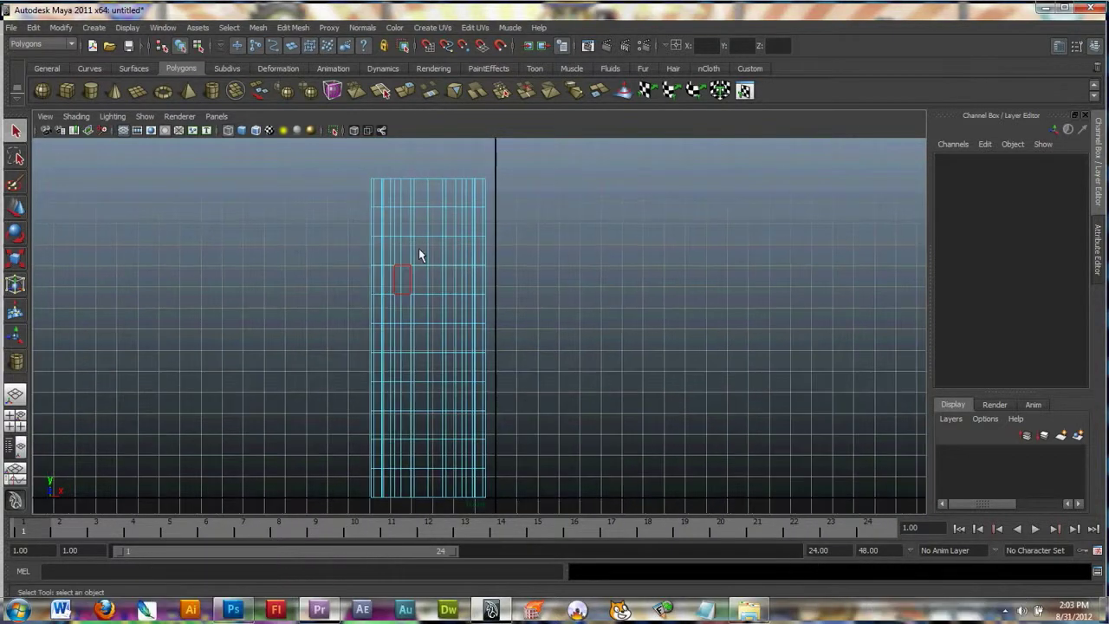
pyautogui.moveTo(474, 177); pyautogui.dragTo(364, 245)
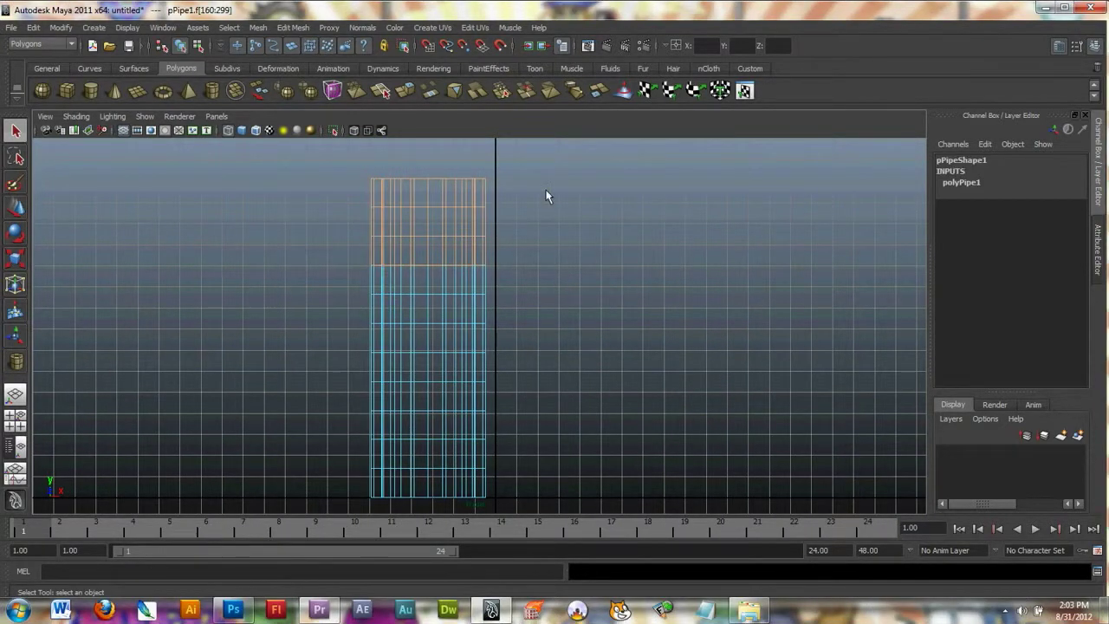
# Return to the full perspective view and scale the selected top faces up uniformly to form a wider tower head.
pyautogui.press('space')
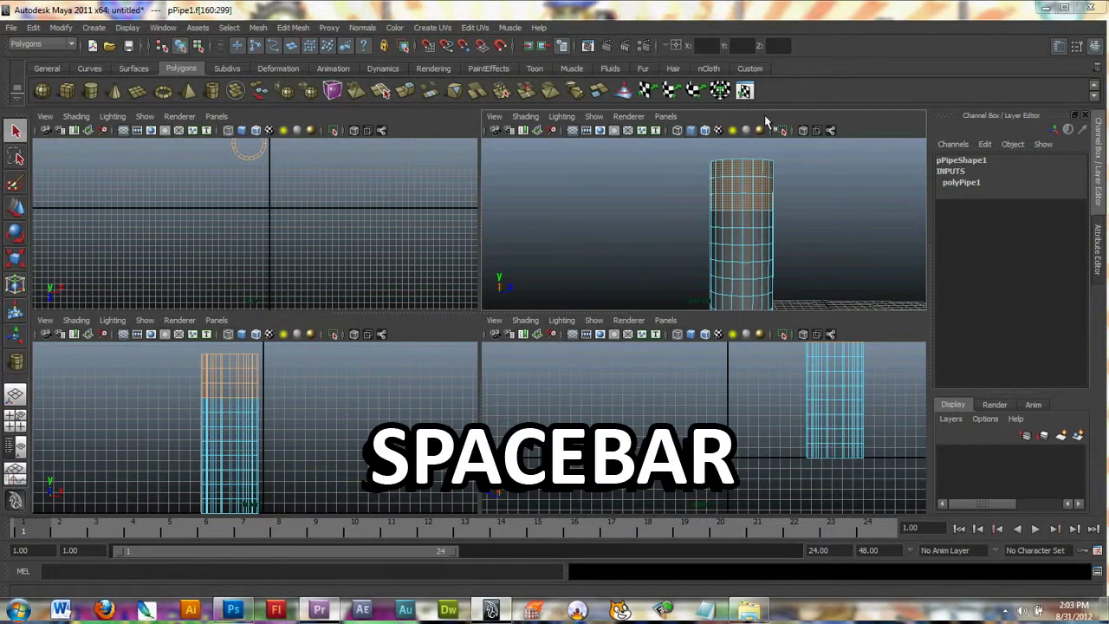
pyautogui.press('space')
pyautogui.keyDown('alt'); pyautogui.moveTo(670, 210); pyautogui.dragTo(439, 265); pyautogui.keyUp('alt')
pyautogui.scroll(-3, 440, 235)
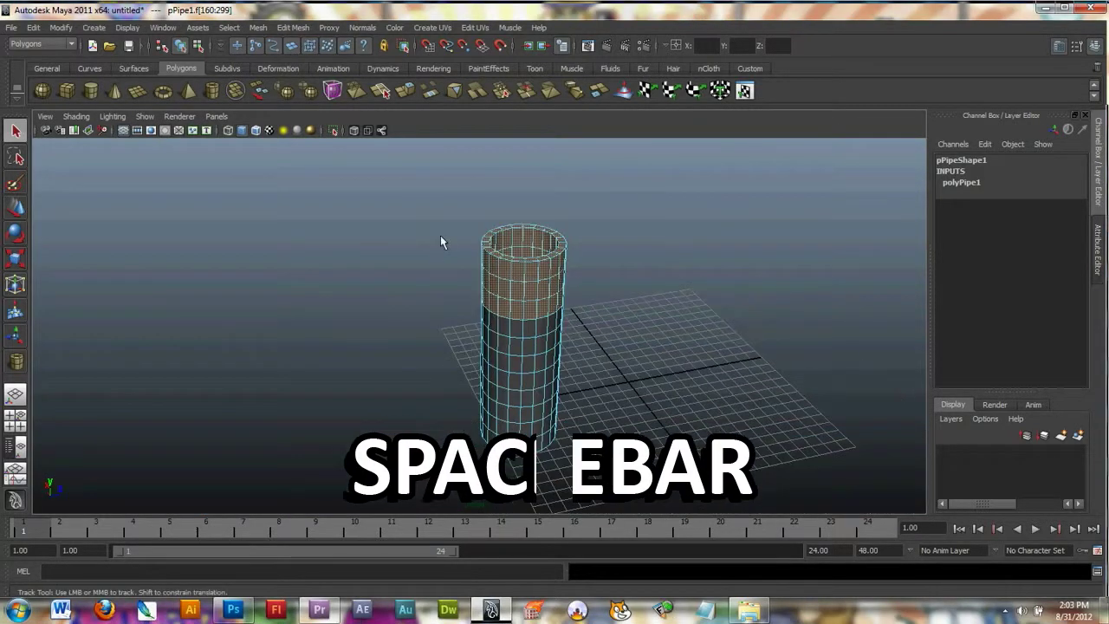
pyautogui.keyDown('alt'); pyautogui.moveTo(440, 234); pyautogui.dragTo(413, 221, button='middle'); pyautogui.keyUp('alt')
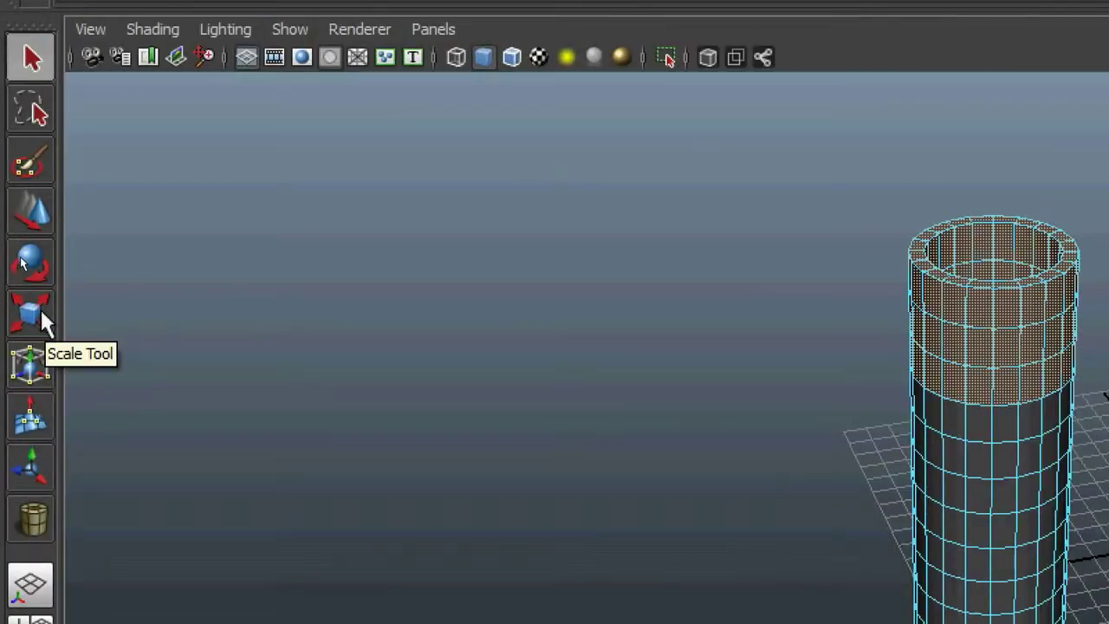
pyautogui.click(16, 259)
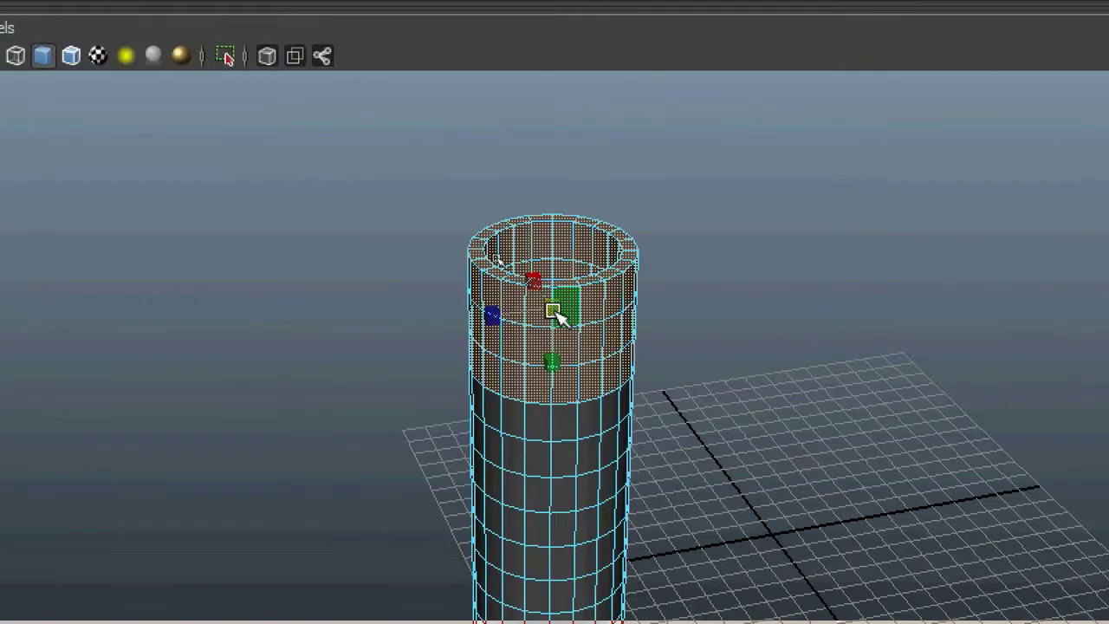
pyautogui.moveTo(499, 260); pyautogui.dragTo(516, 258)
pyautogui.keyDown('alt'); pyautogui.moveTo(609, 315); pyautogui.dragTo(470, 290); pyautogui.keyUp('alt')
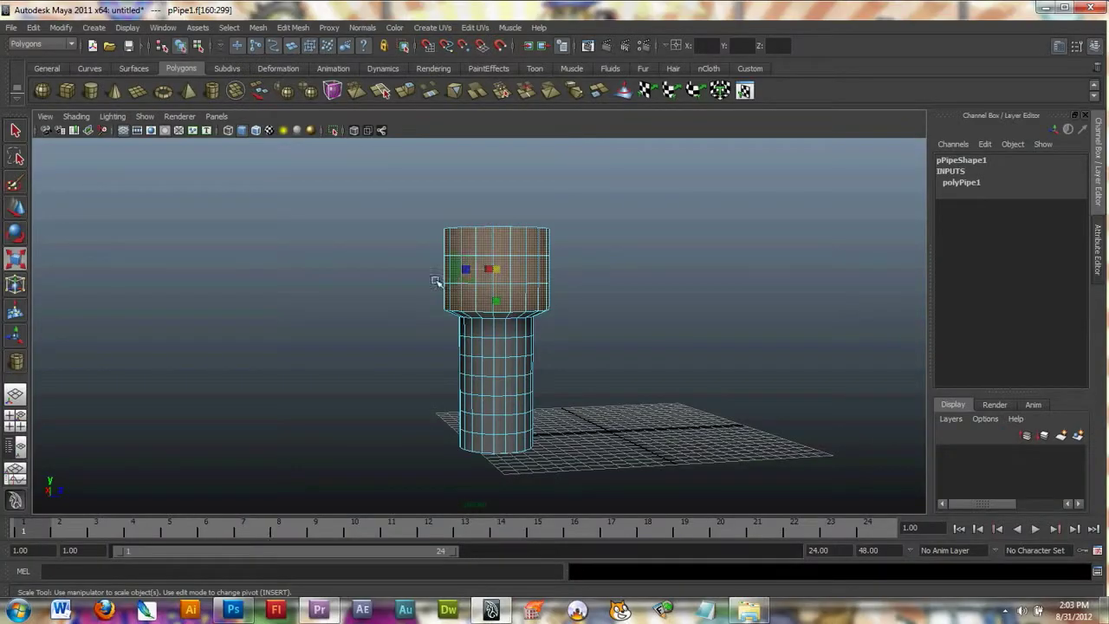
# Move the widened head faces slightly upward so the section beneath them slopes outward, and clear the selection.
pyautogui.press('w')
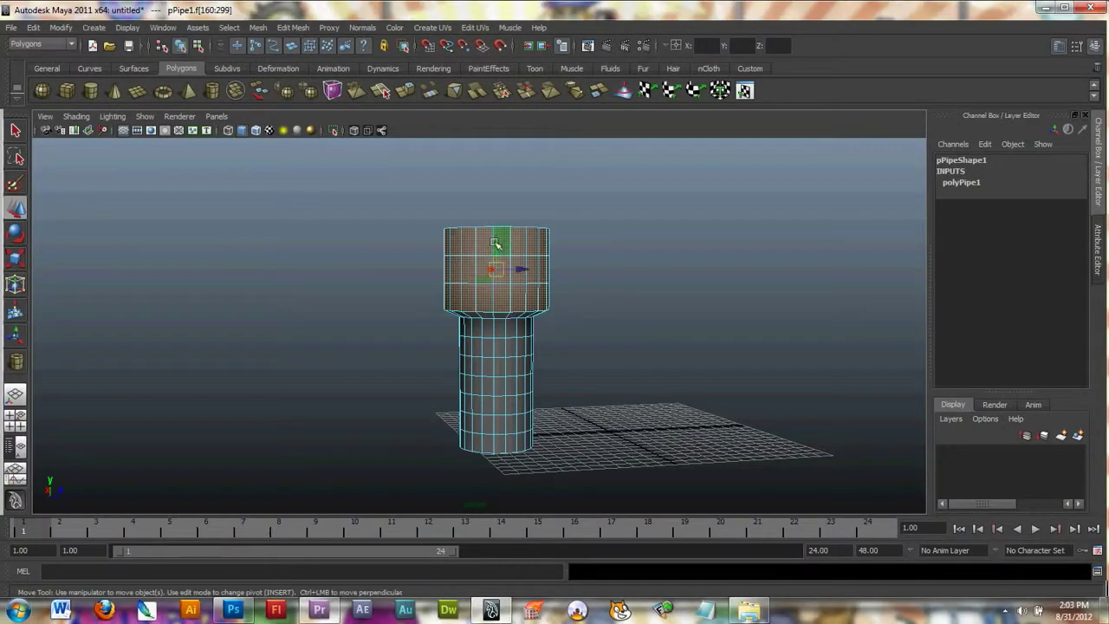
pyautogui.moveTo(500, 239); pyautogui.dragTo(499, 228)
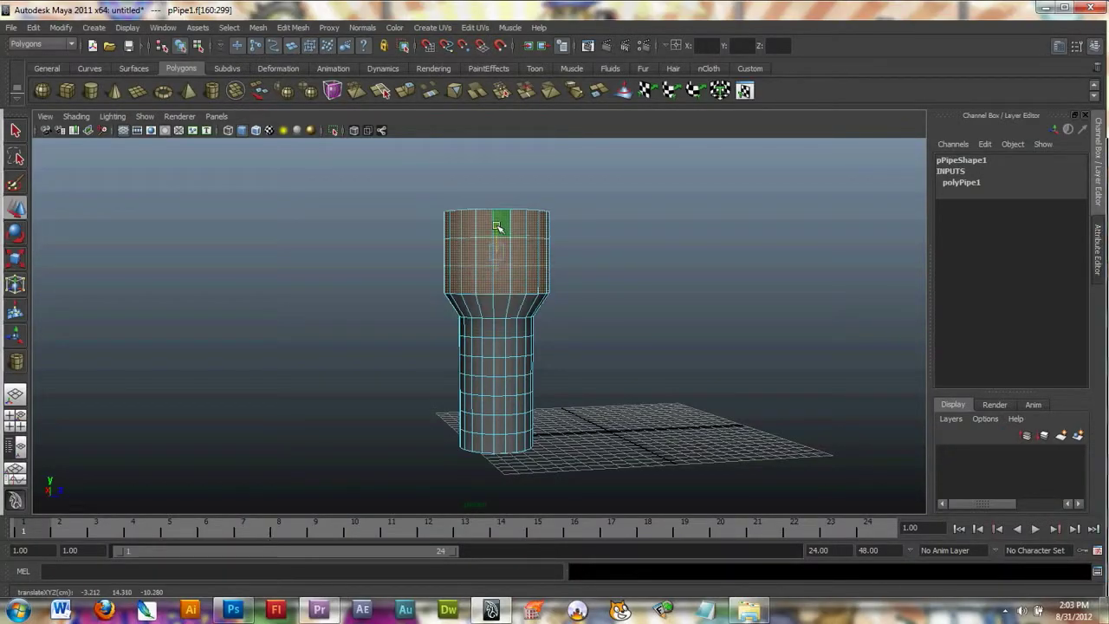
pyautogui.keyDown('alt'); pyautogui.moveTo(55, 300); pyautogui.dragTo(345, 359); pyautogui.keyUp('alt')
pyautogui.click(569, 334)
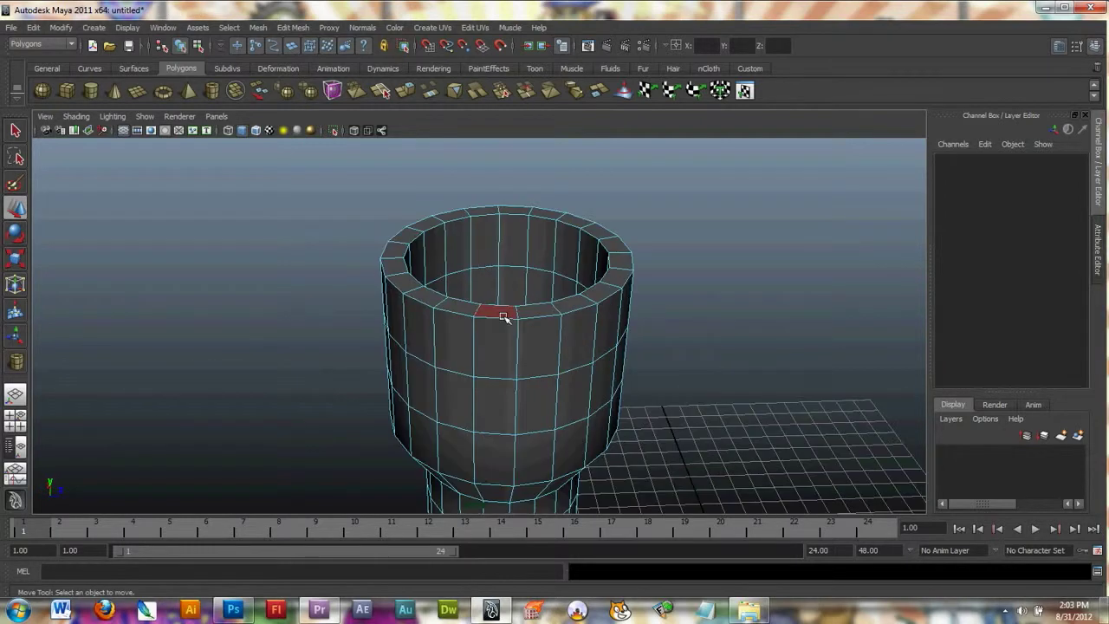
# Select every other face around the pipe's top rim.
pyautogui.keyDown('alt'); pyautogui.moveTo(505, 317); pyautogui.dragTo(445, 339); pyautogui.keyUp('alt')
pyautogui.moveTo(439, 339); pyautogui.dragTo(439, 372, button='right')
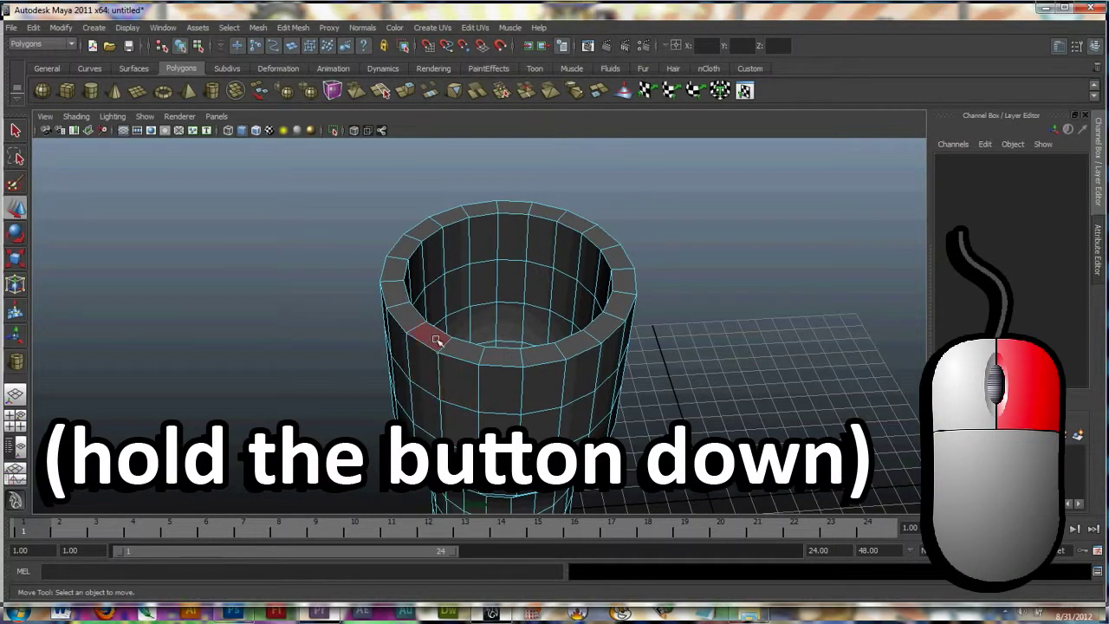
pyautogui.click(426, 333)
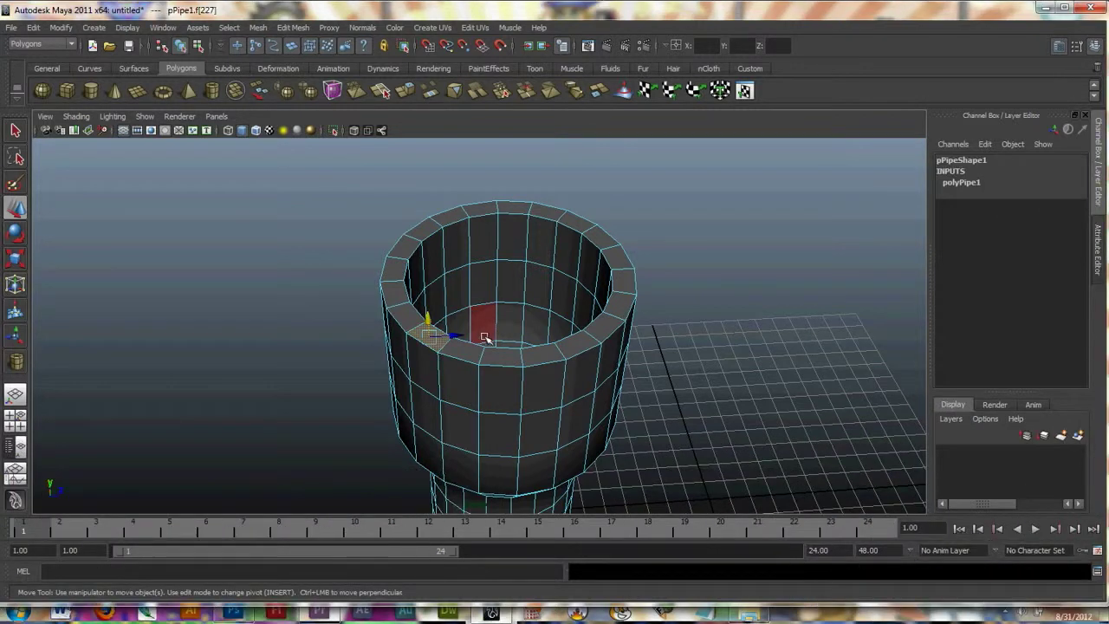
pyautogui.keyDown('shift'); pyautogui.click(393, 294); pyautogui.keyUp('shift')
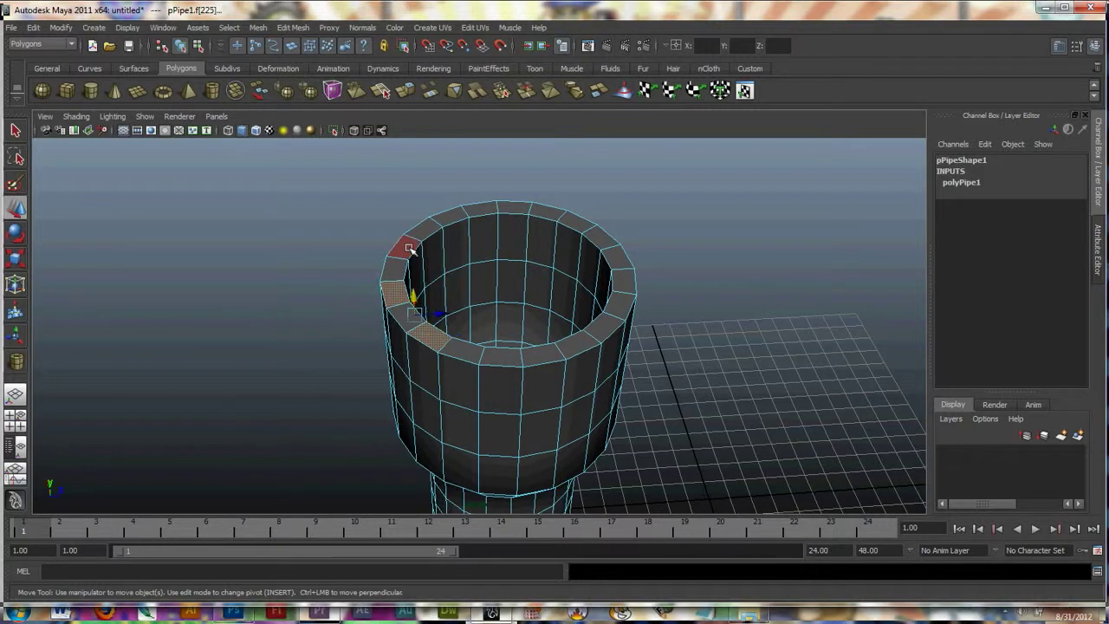
pyautogui.keyDown('shift'); pyautogui.click(406, 248); pyautogui.keyUp('shift')
pyautogui.keyDown('shift'); pyautogui.click(451, 216); pyautogui.keyUp('shift')
pyautogui.keyDown('shift'); pyautogui.click(516, 210); pyautogui.keyUp('shift')
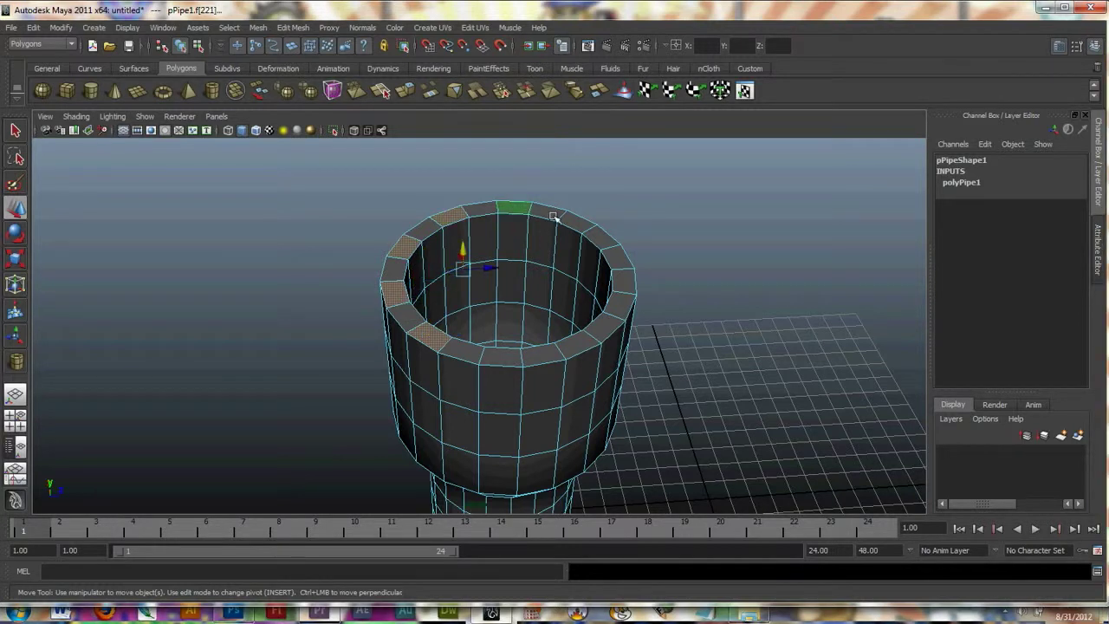
pyautogui.keyDown('shift'); pyautogui.click(553, 217); pyautogui.keyUp('shift')
pyautogui.keyDown('shift'); pyautogui.click(555, 216); pyautogui.keyUp('shift')
pyautogui.keyDown('shift'); pyautogui.click(573, 222); pyautogui.keyUp('shift')
pyautogui.keyDown('shift'); pyautogui.click(615, 258); pyautogui.keyUp('shift')
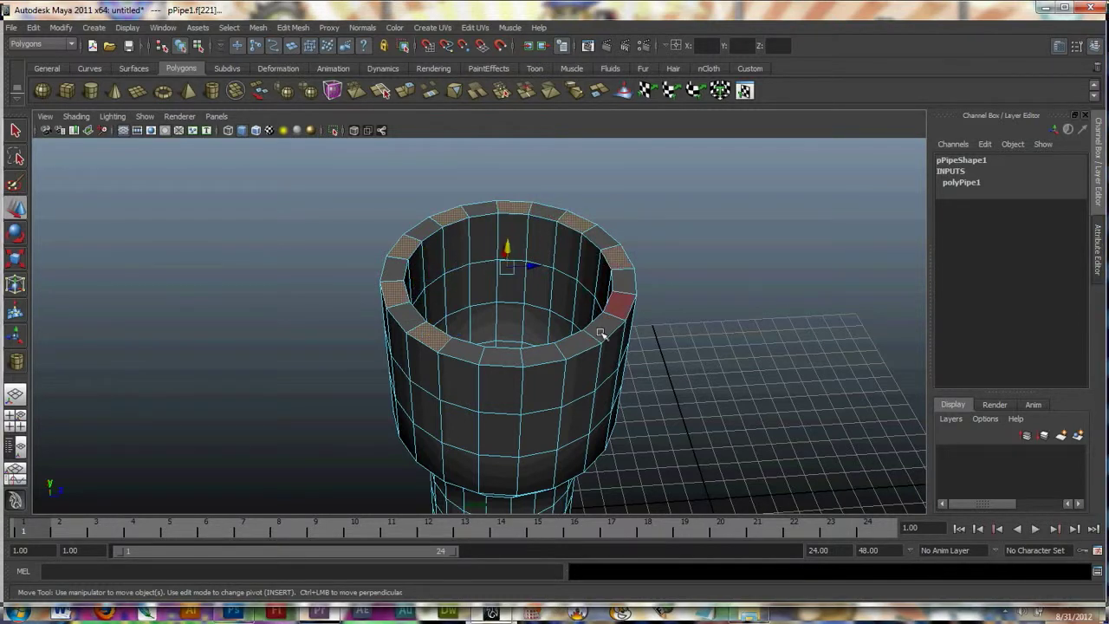
pyautogui.keyDown('shift'); pyautogui.click(579, 344); pyautogui.keyUp('shift')
pyautogui.keyDown('shift'); pyautogui.click(499, 355); pyautogui.keyUp('shift')
pyautogui.keyDown('alt'); pyautogui.moveTo(507, 320); pyautogui.dragTo(464, 292); pyautogui.keyUp('alt')
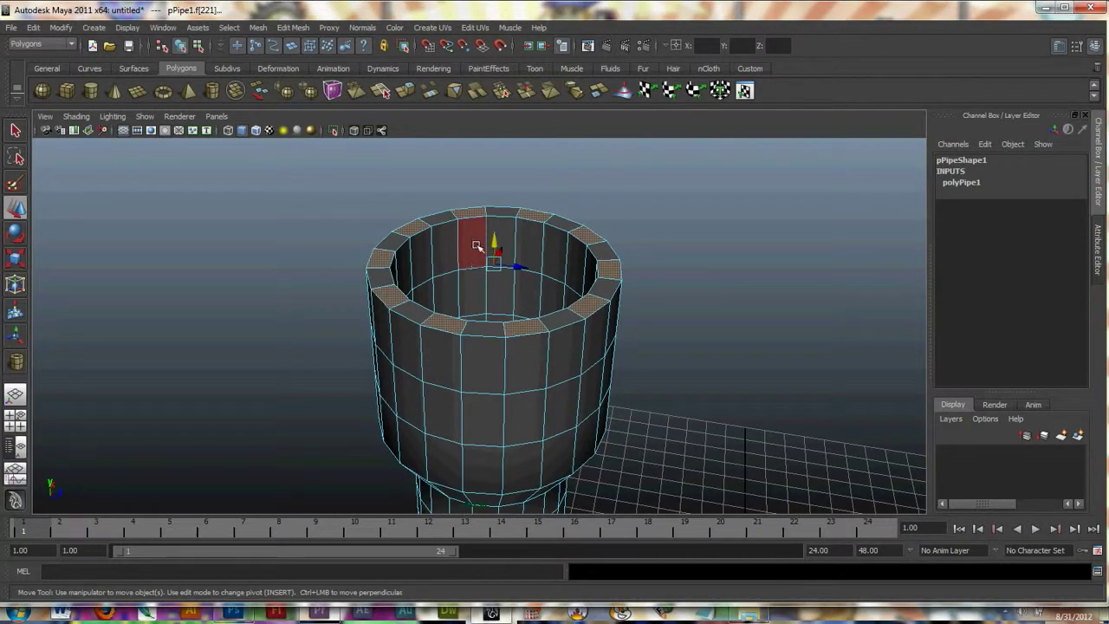
# Extrude the selected alternating rim faces straight up to form the tower's battlements, and return to object mode.
pyautogui.click(293, 28)
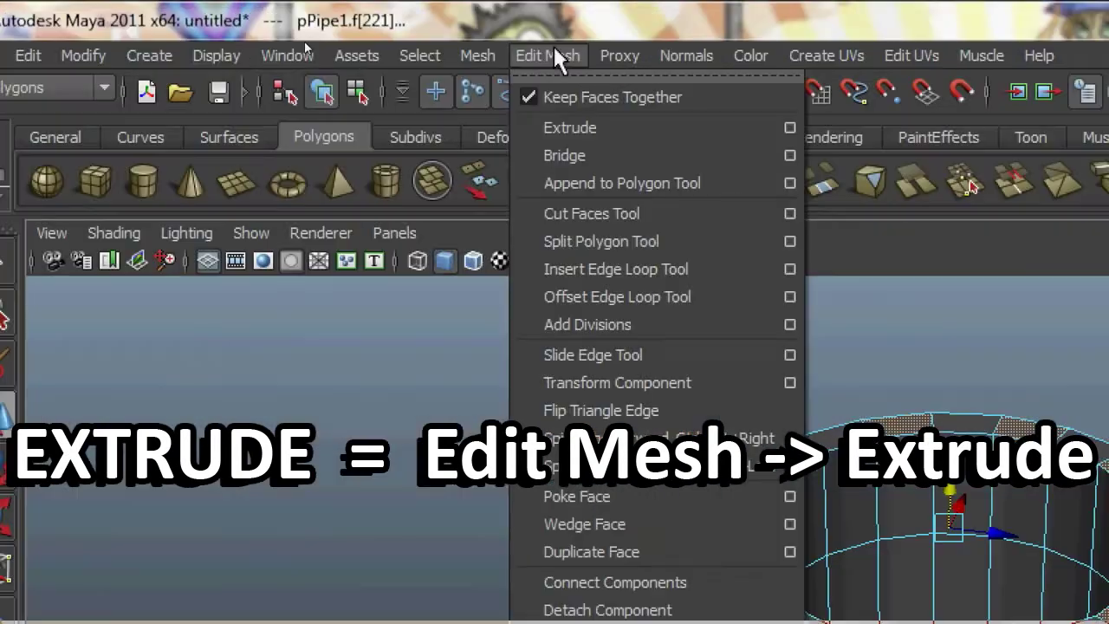
pyautogui.click(574, 127)
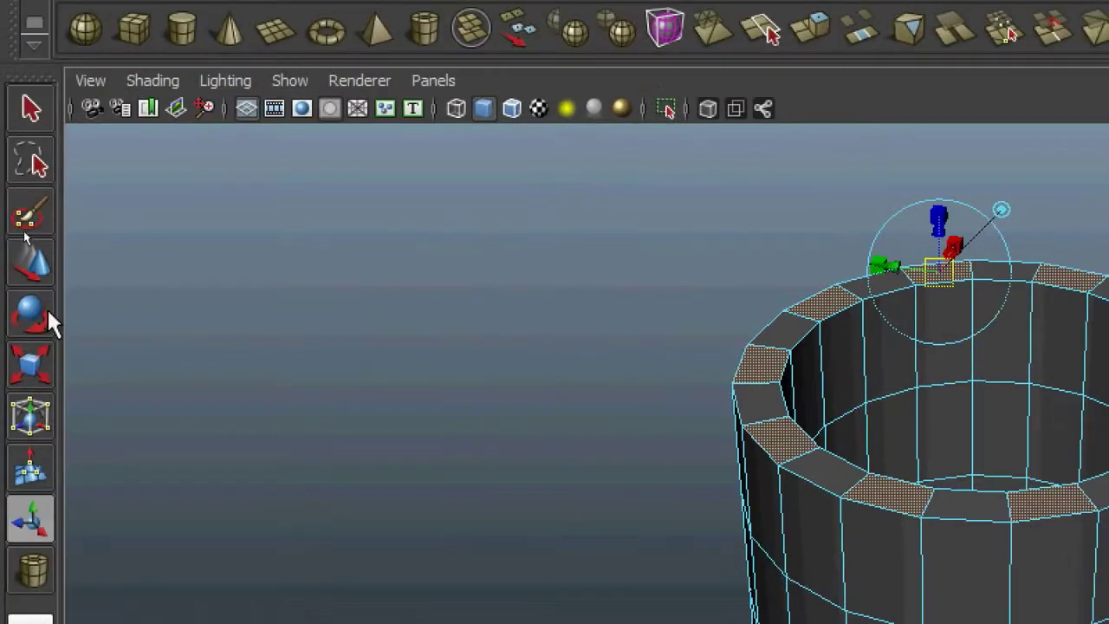
pyautogui.click(45, 277)
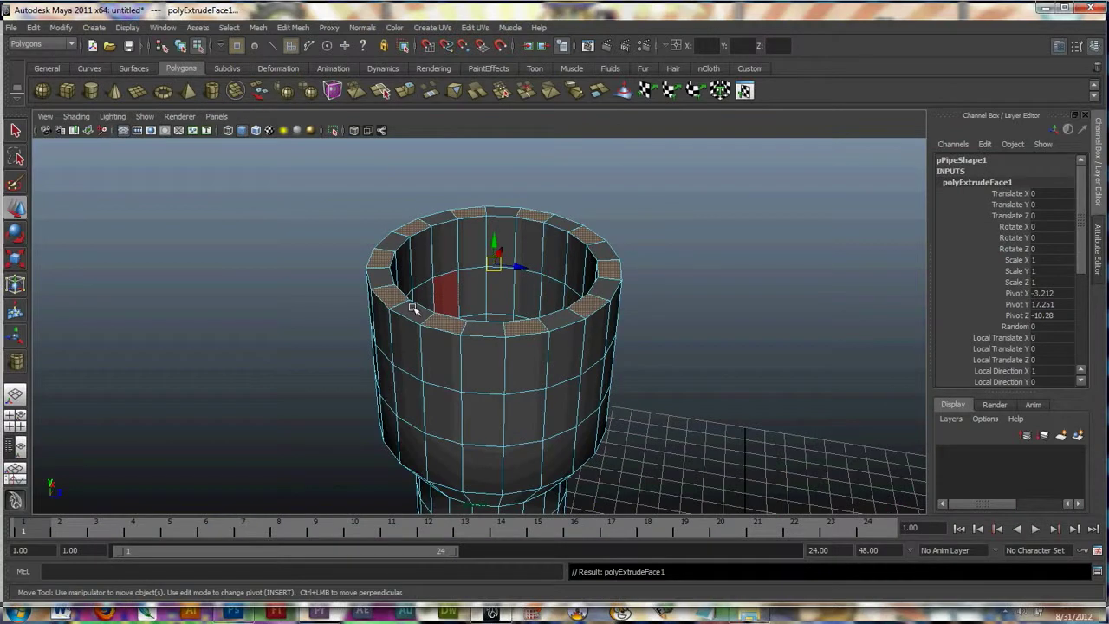
pyautogui.moveTo(495, 247); pyautogui.dragTo(400, 266)
pyautogui.press('F8')
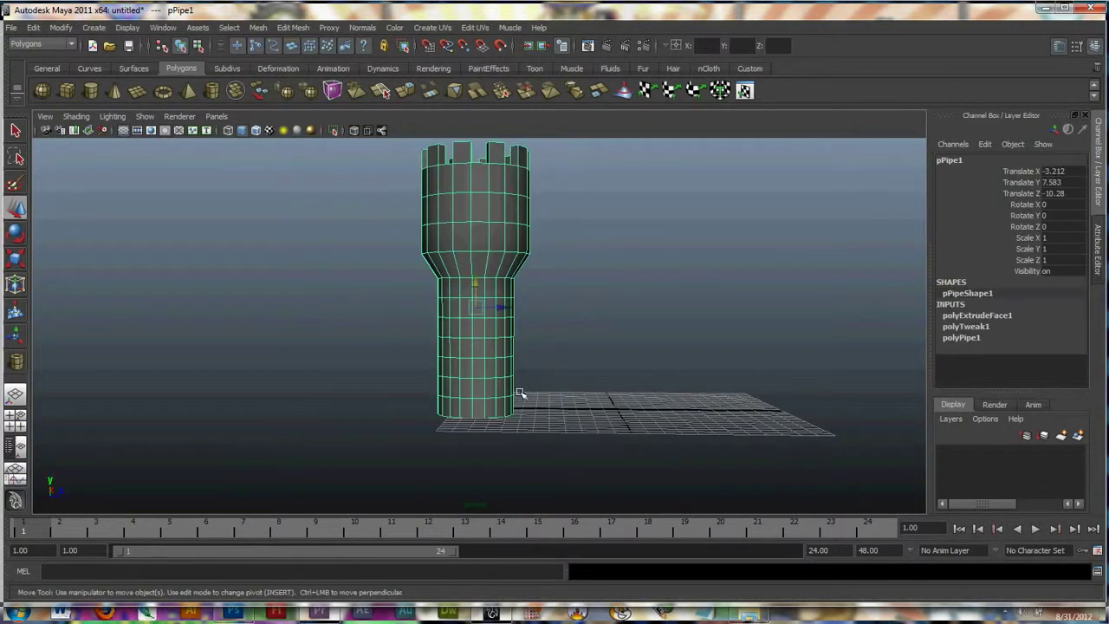
pyautogui.keyDown('alt'); pyautogui.moveTo(519, 390); pyautogui.dragTo(368, 397); pyautogui.keyUp('alt')
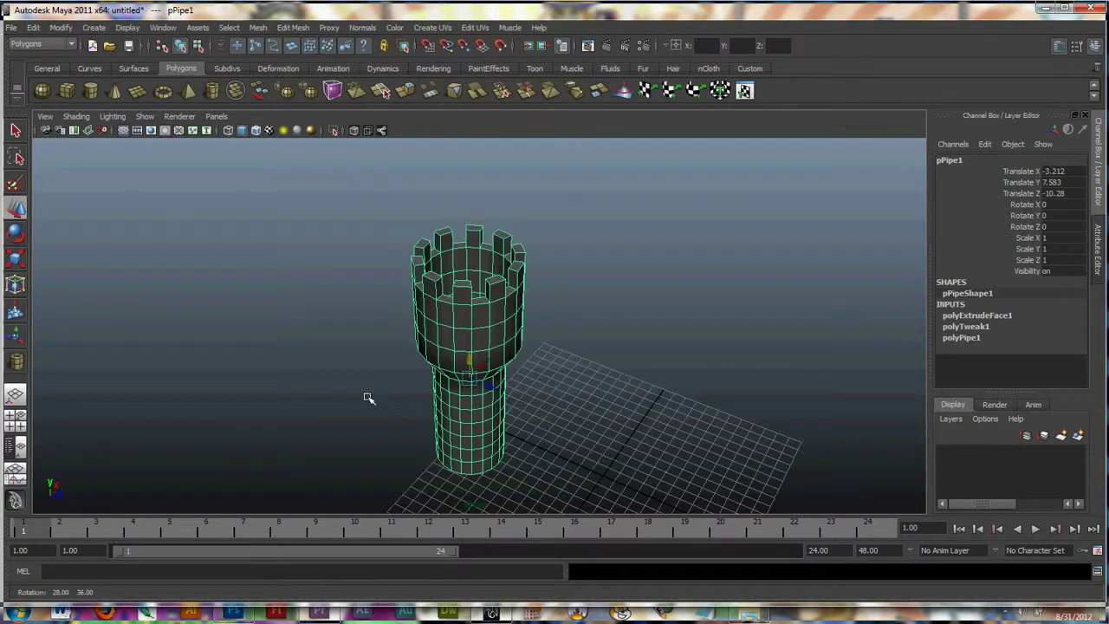
# Create a polygon cube as a long thin wall extending from the tower, about 1.8 wide, 15 high and 22 deep.
pyautogui.click(69, 93)
pyautogui.keyDown('alt'); pyautogui.moveTo(542, 354); pyautogui.dragTo(439, 267, button='middle'); pyautogui.keyUp('alt')
pyautogui.keyDown('alt'); pyautogui.moveTo(438, 268); pyautogui.dragTo(373, 368); pyautogui.keyUp('alt')
pyautogui.keyDown('alt'); pyautogui.moveTo(372, 368); pyautogui.dragTo(332, 360, button='right'); pyautogui.keyUp('alt')
pyautogui.moveTo(379, 347); pyautogui.dragTo(601, 372)
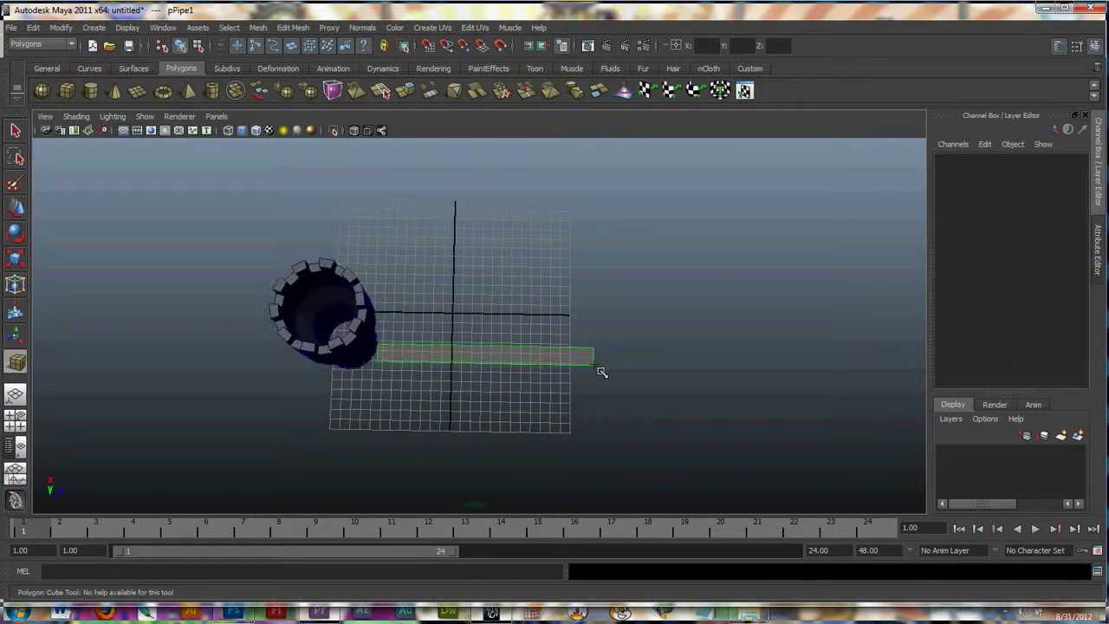
pyautogui.keyDown('alt'); pyautogui.moveTo(533, 376); pyautogui.dragTo(547, 295); pyautogui.keyUp('alt')
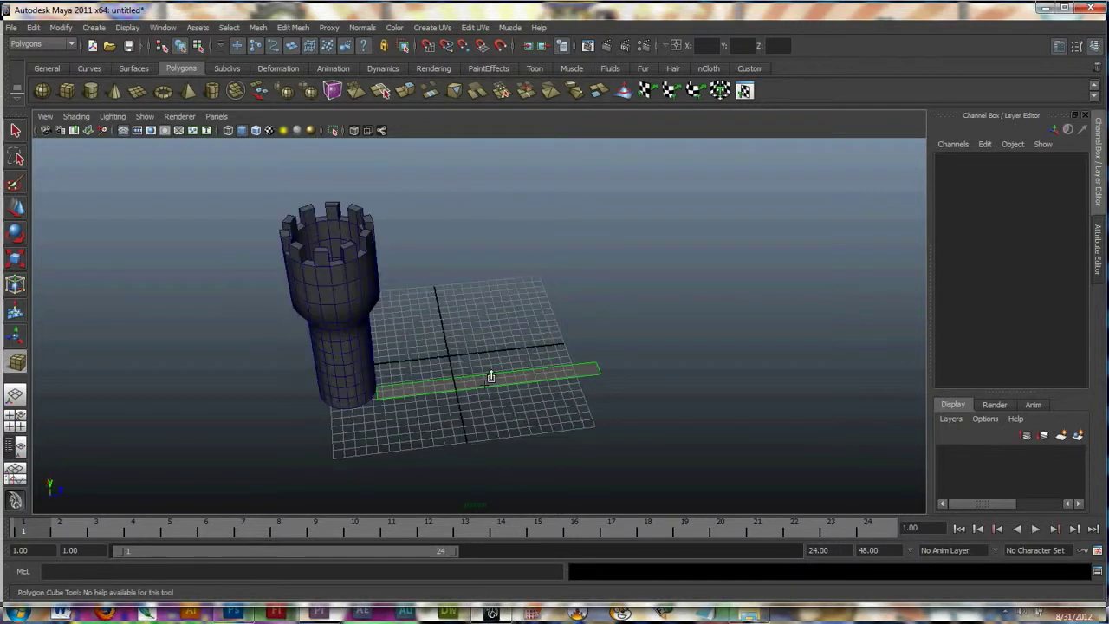
pyautogui.moveTo(475, 356); pyautogui.dragTo(485, 247)
pyautogui.keyDown('alt'); pyautogui.moveTo(456, 302); pyautogui.dragTo(487, 323); pyautogui.keyUp('alt')
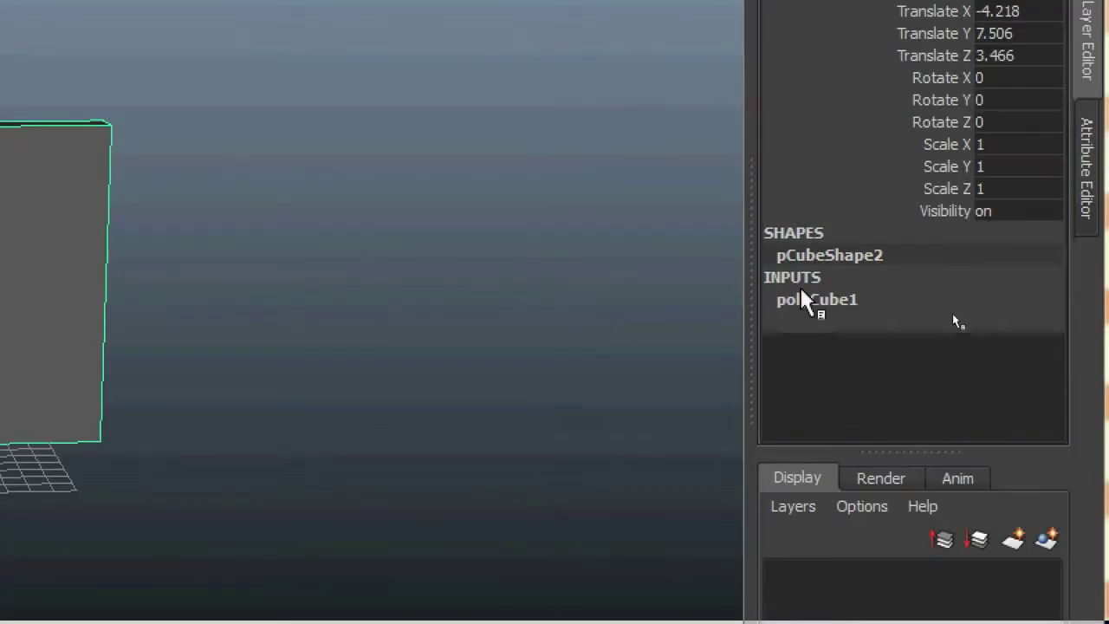
# Set the wall cube's depth subdivisions to 9.
pyautogui.click(801, 299)
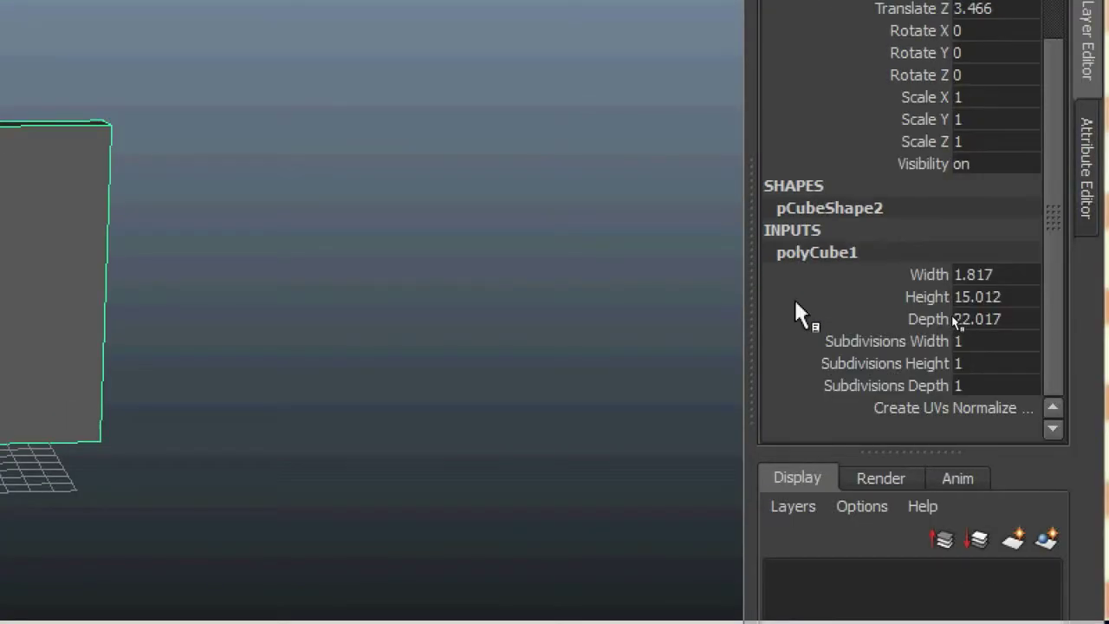
pyautogui.doubleClick(979, 386)
pyautogui.write('9')
pyautogui.press('Return')
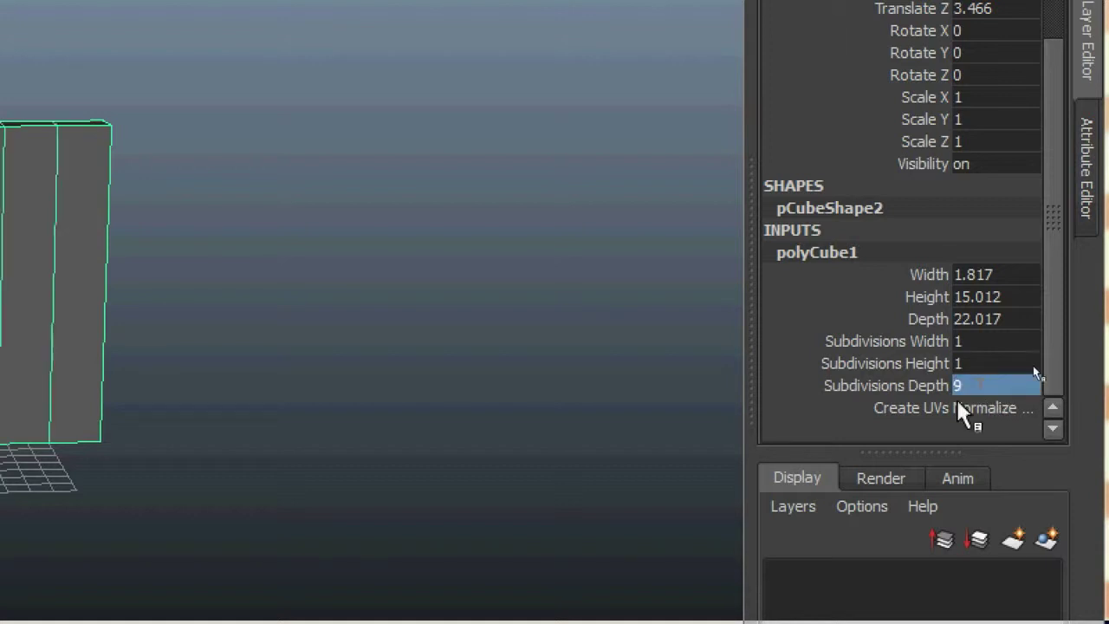
# Switch the wall to face selection and select every other face along its top, starting at the tower end.
pyautogui.keyDown('alt'); pyautogui.moveTo(297, 319); pyautogui.dragTo(805, 376, button='middle'); pyautogui.keyUp('alt')
pyautogui.keyDown('alt'); pyautogui.moveTo(346, 338); pyautogui.dragTo(199, 368); pyautogui.keyUp('alt')
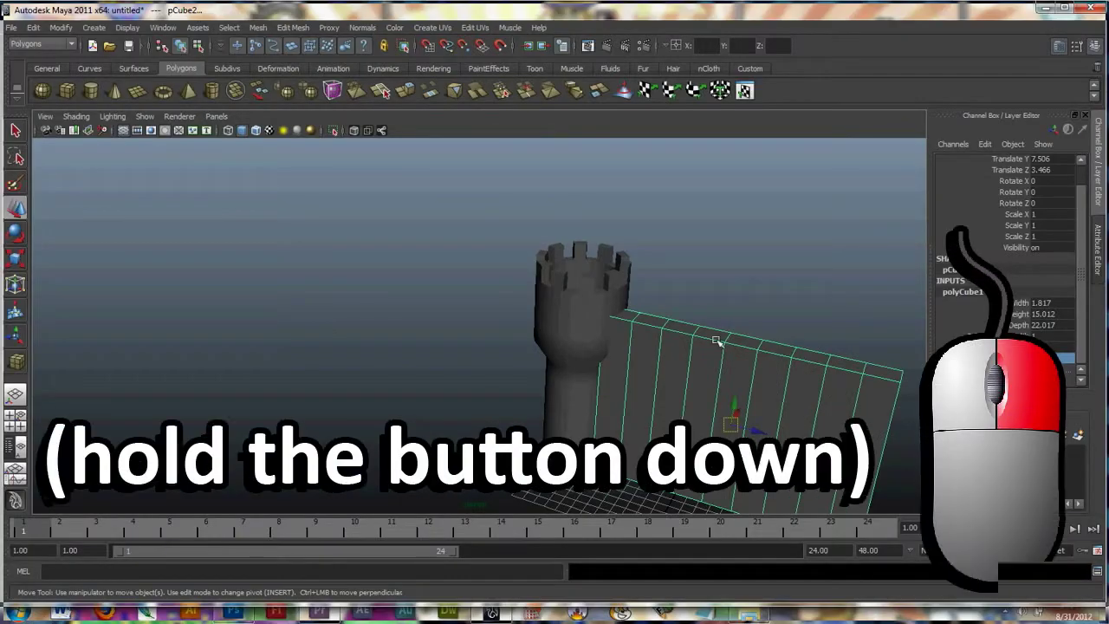
pyautogui.moveTo(716, 341); pyautogui.dragTo(715, 370, button='right')
pyautogui.click(625, 316)
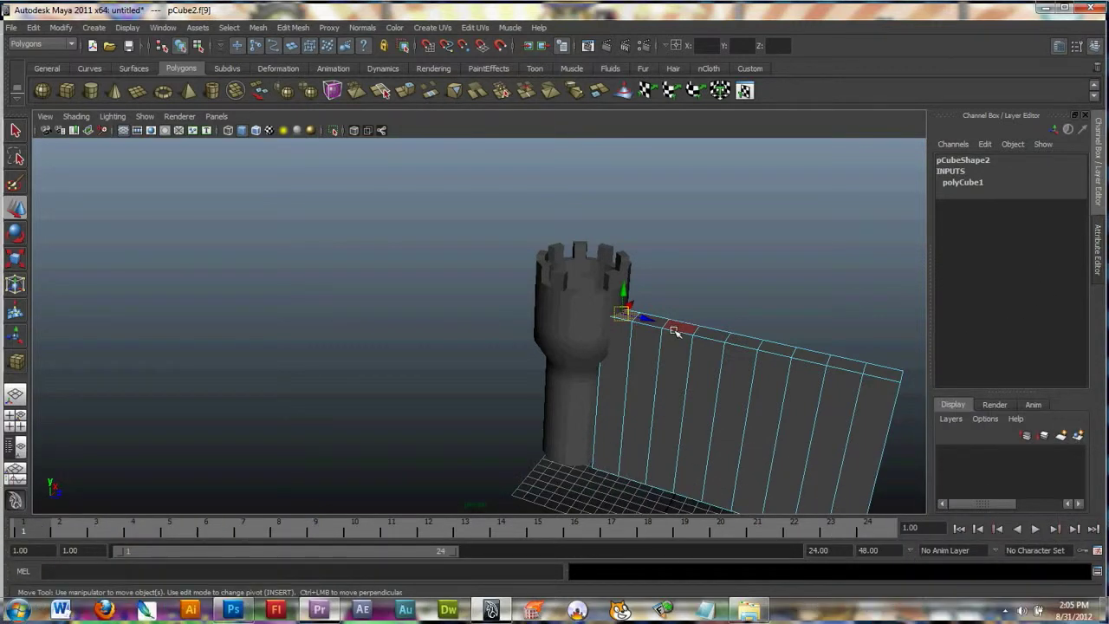
pyautogui.keyDown('shift'); pyautogui.click(677, 325); pyautogui.keyUp('shift')
pyautogui.keyDown('shift'); pyautogui.click(742, 339); pyautogui.keyUp('shift')
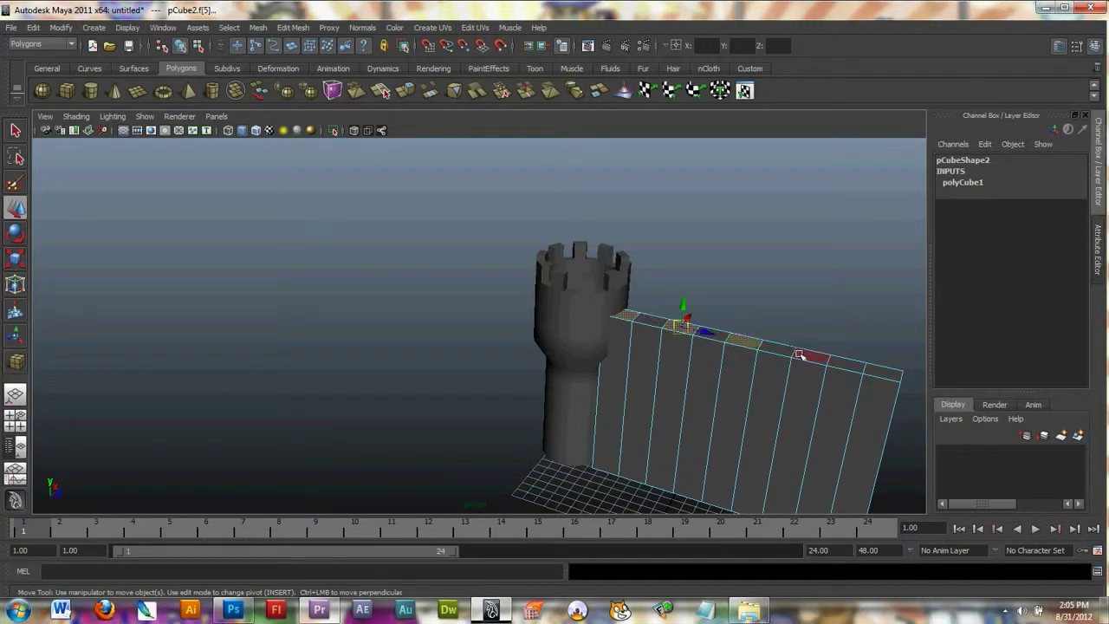
pyautogui.keyDown('shift'); pyautogui.click(806, 356); pyautogui.keyUp('shift')
pyautogui.keyDown('shift'); pyautogui.click(871, 373); pyautogui.keyUp('shift')
pyautogui.keyDown('alt'); pyautogui.moveTo(634, 299); pyautogui.dragTo(557, 286); pyautogui.keyUp('alt')
# Extrude the wall's selected top faces straight up to a height of about 17.3 to form its battlements.
pyautogui.click(292, 28)
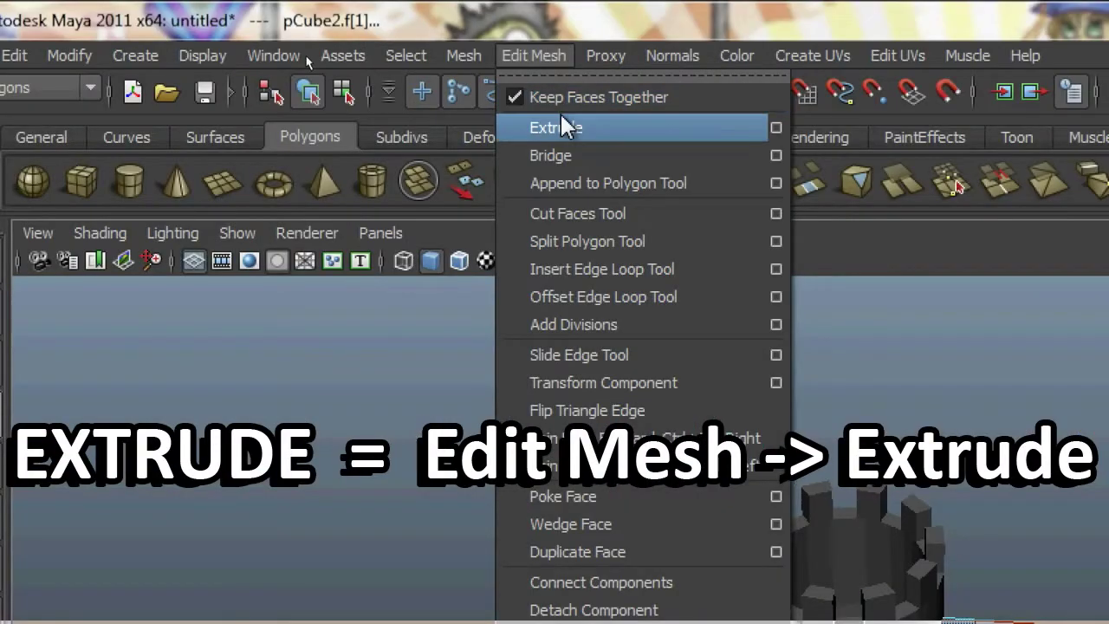
pyautogui.click(307, 63)
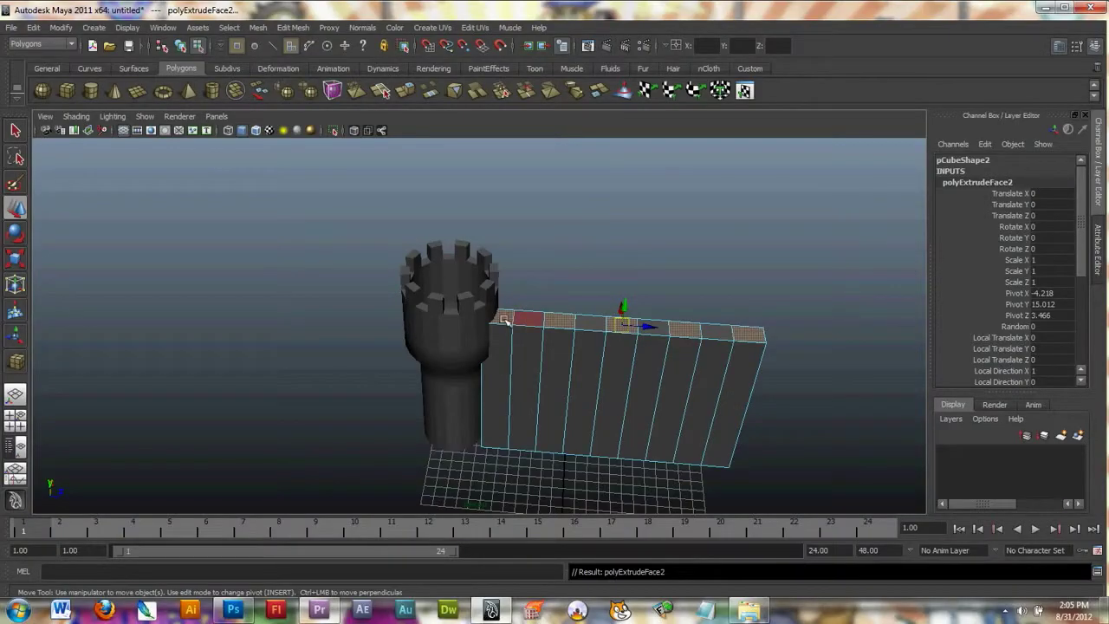
pyautogui.keyDown('alt'); pyautogui.moveTo(508, 322); pyautogui.dragTo(629, 173); pyautogui.keyUp('alt')
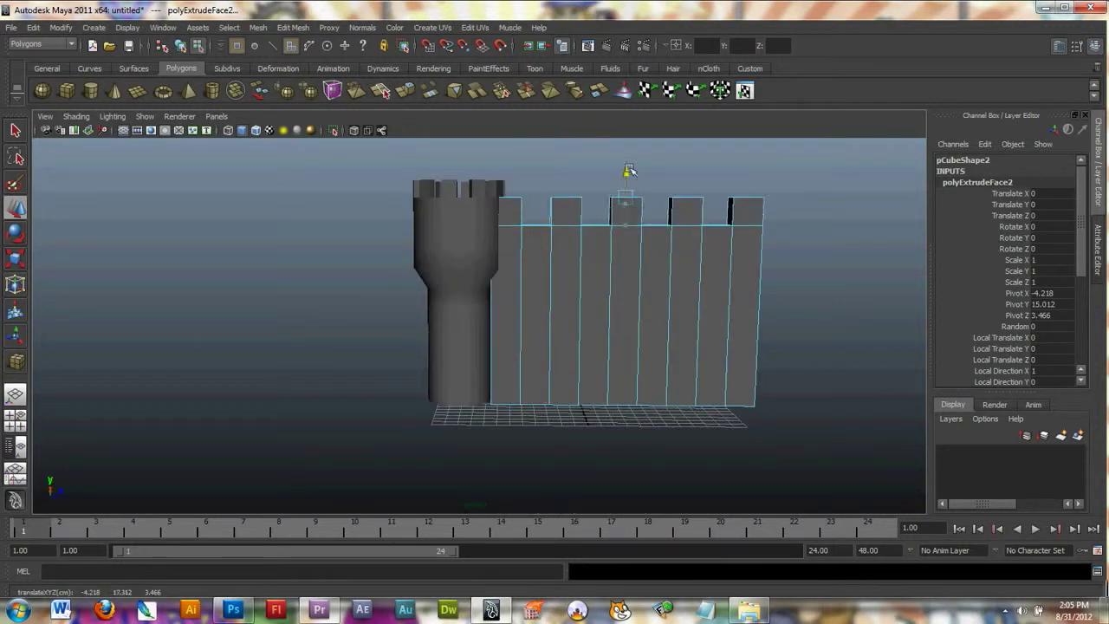
pyautogui.keyDown('alt'); pyautogui.moveTo(511, 245); pyautogui.dragTo(537, 260); pyautogui.keyUp('alt')
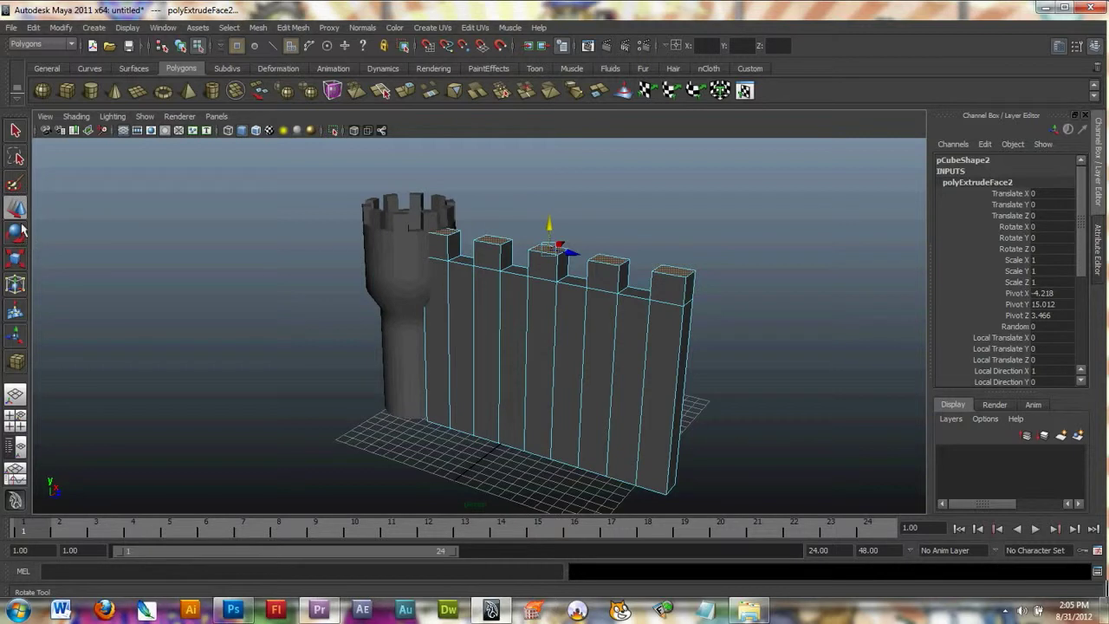
# Return to object mode and move the wall along X to about -3.15 so it lines up with the tower's centre.
pyautogui.click(15, 130)
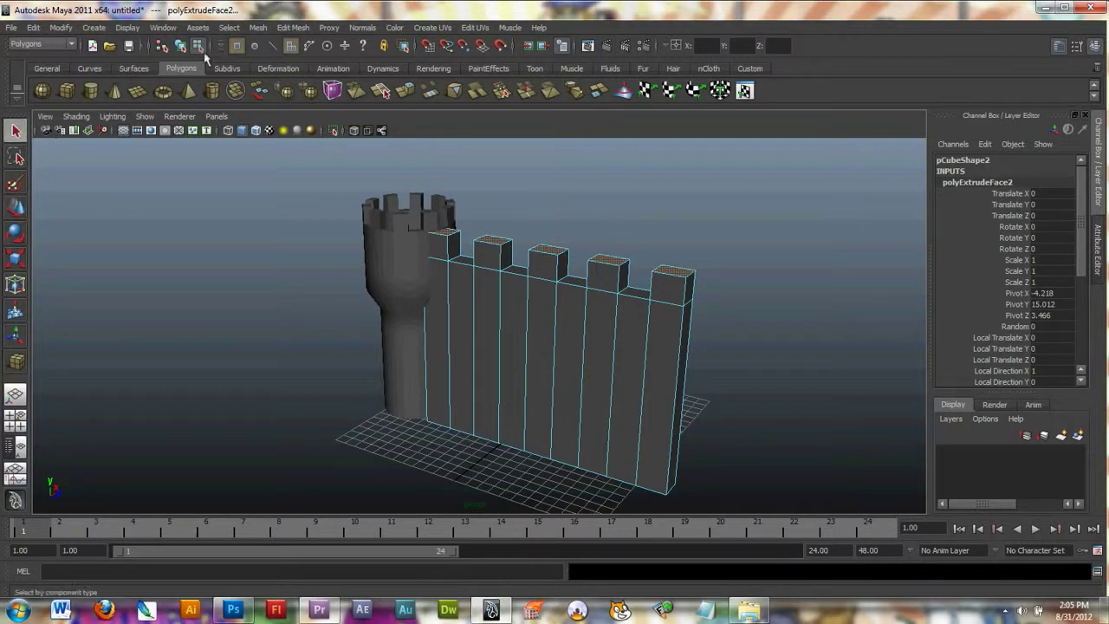
pyautogui.click(182, 46)
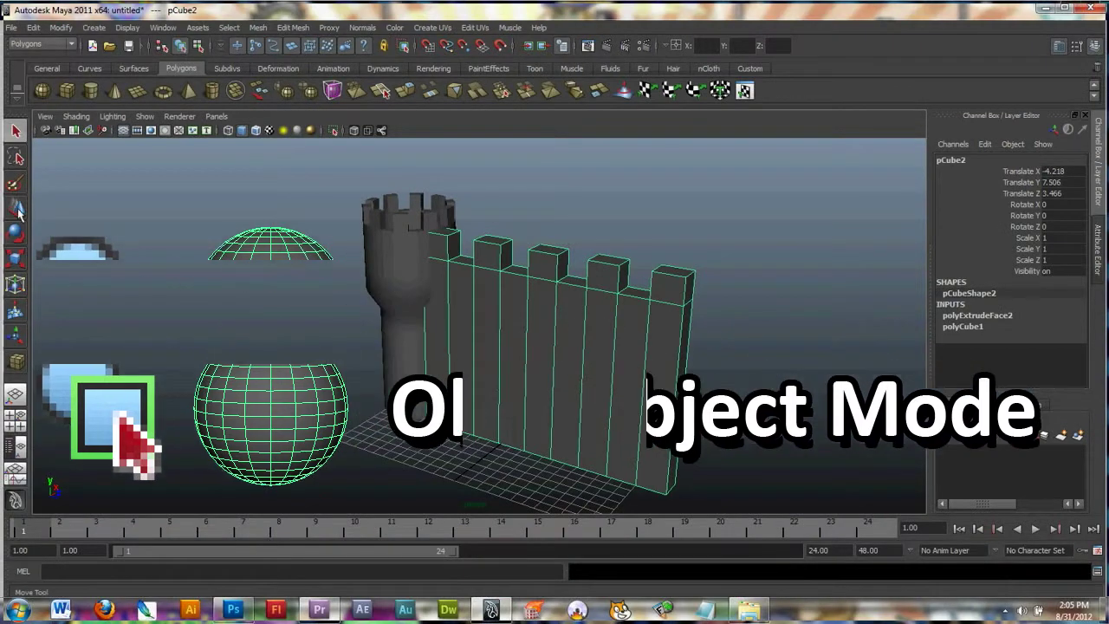
pyautogui.click(17, 209)
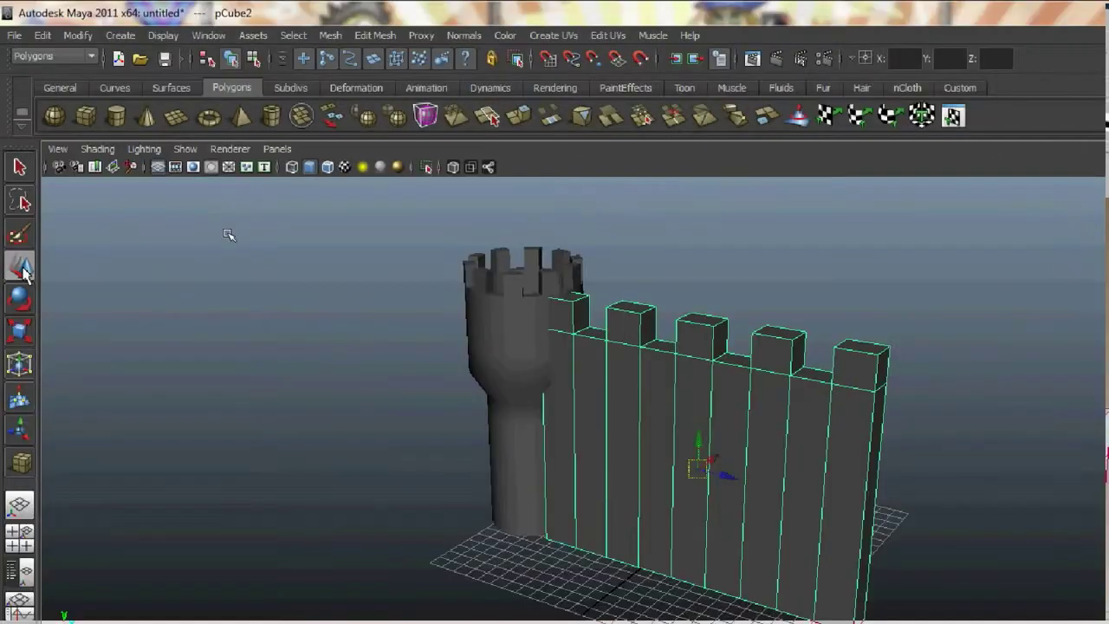
pyautogui.keyDown('alt'); pyautogui.moveTo(497, 324); pyautogui.dragTo(346, 406); pyautogui.keyUp('alt')
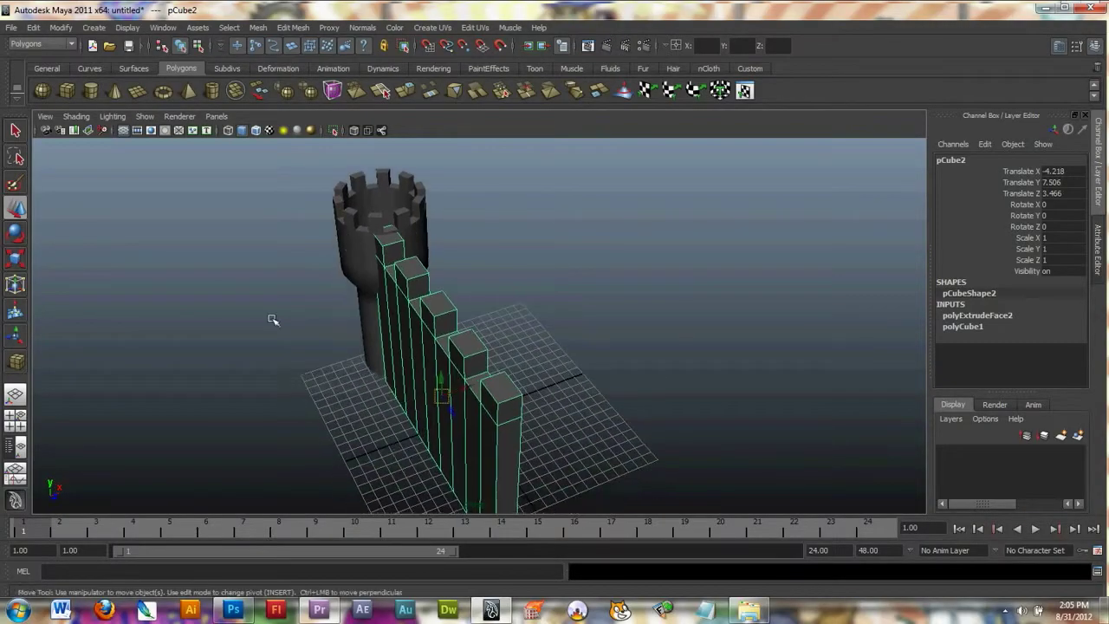
pyautogui.moveTo(472, 386); pyautogui.dragTo(499, 405)
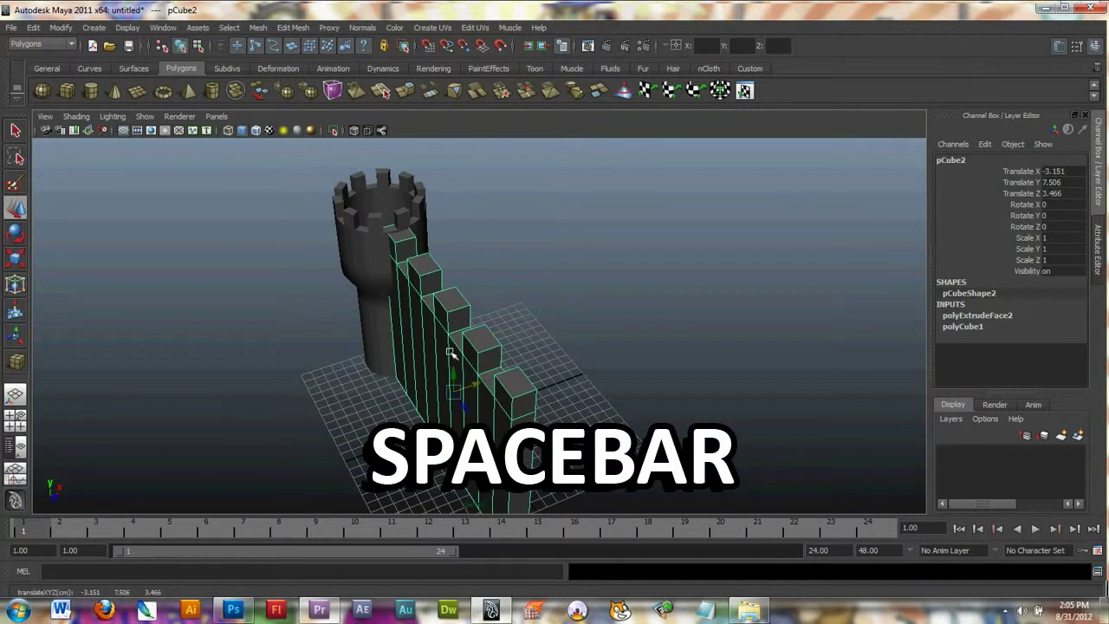
# Working in the enlarged top view, move the wall along Z to about 3.59, then return to the full perspective view.
pyautogui.press('space')
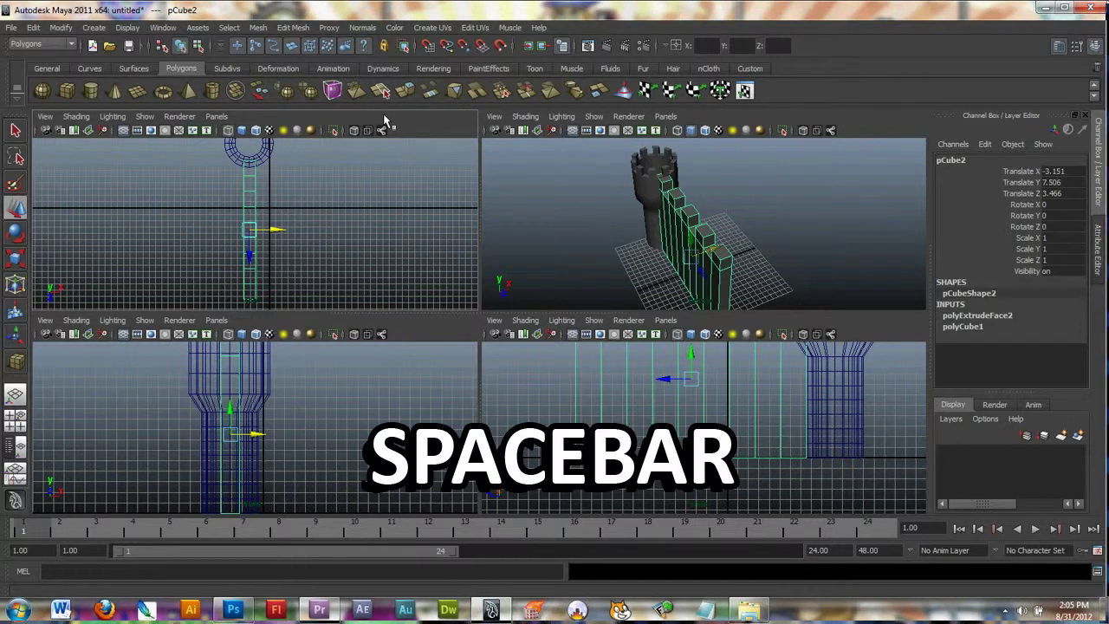
pyautogui.press('space')
pyautogui.keyDown('alt'); pyautogui.moveTo(391, 165); pyautogui.dragTo(277, 285, button='middle'); pyautogui.keyUp('alt')
pyautogui.moveTo(416, 394); pyautogui.dragTo(417, 400)
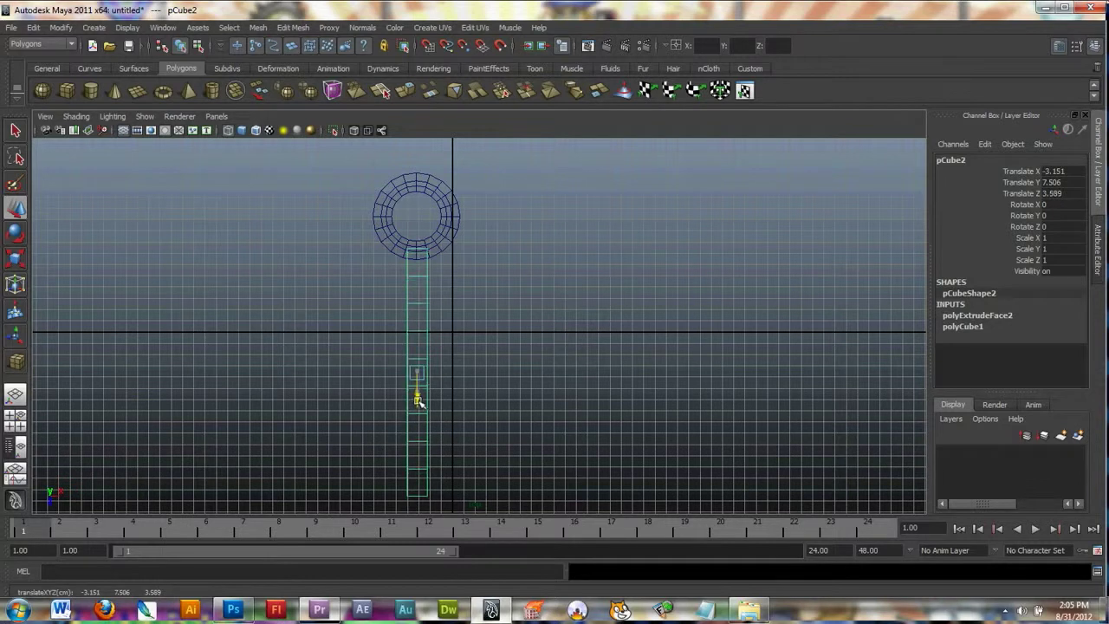
pyautogui.press('space')
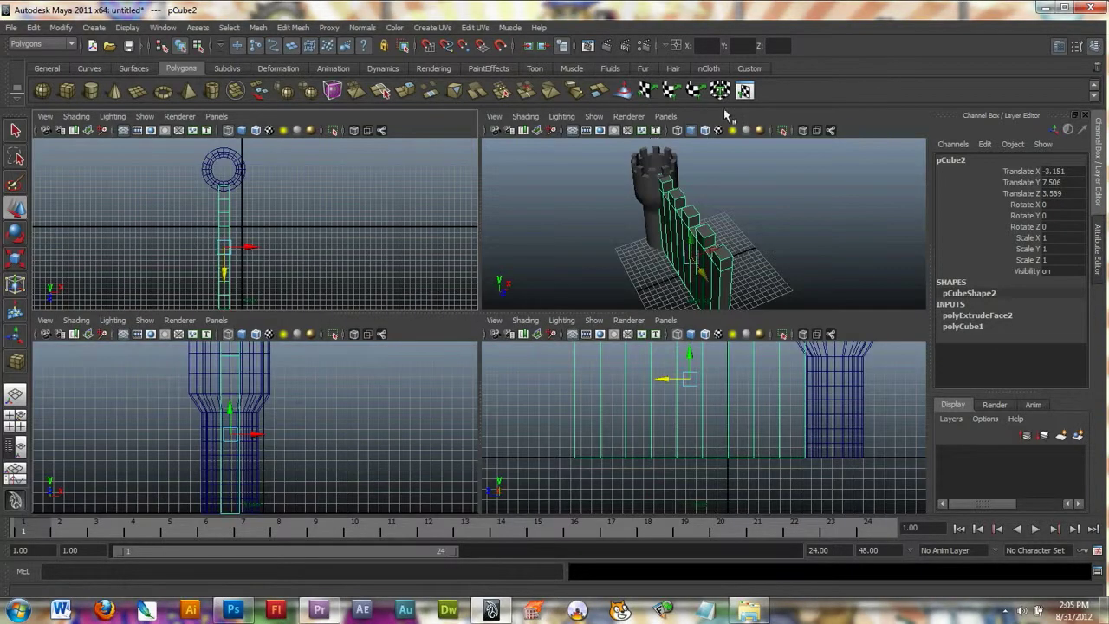
pyautogui.press('space')
# Switch the wall to component mode, select all its bottom vertices, and scale them along X to widen the wall's base.
pyautogui.keyDown('alt'); pyautogui.moveTo(661, 286); pyautogui.dragTo(401, 268); pyautogui.keyUp('alt')
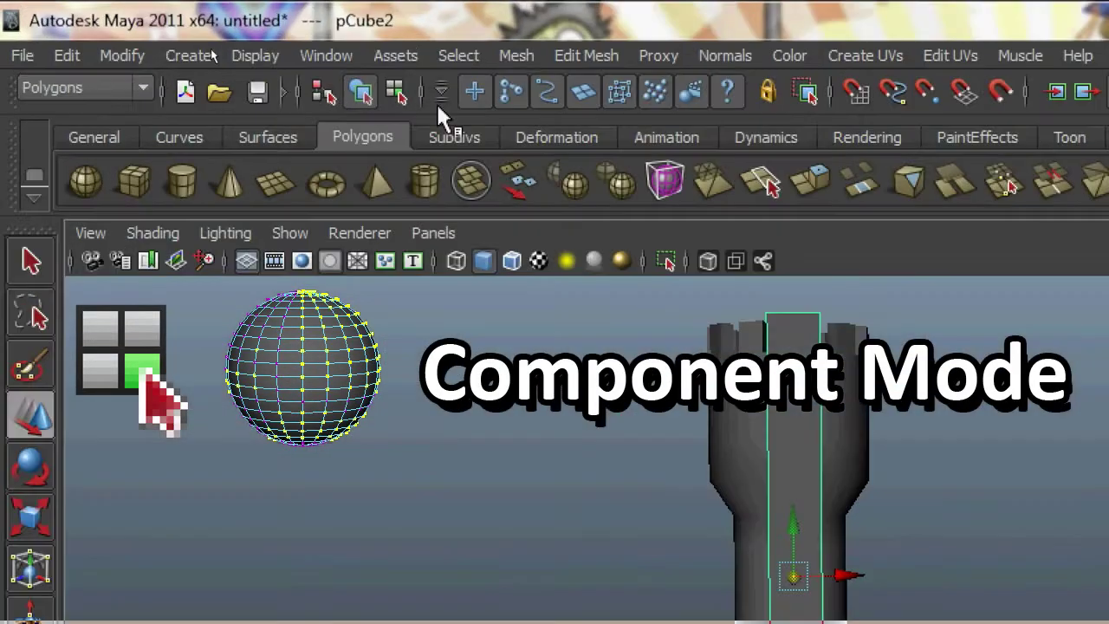
pyautogui.click(396, 90)
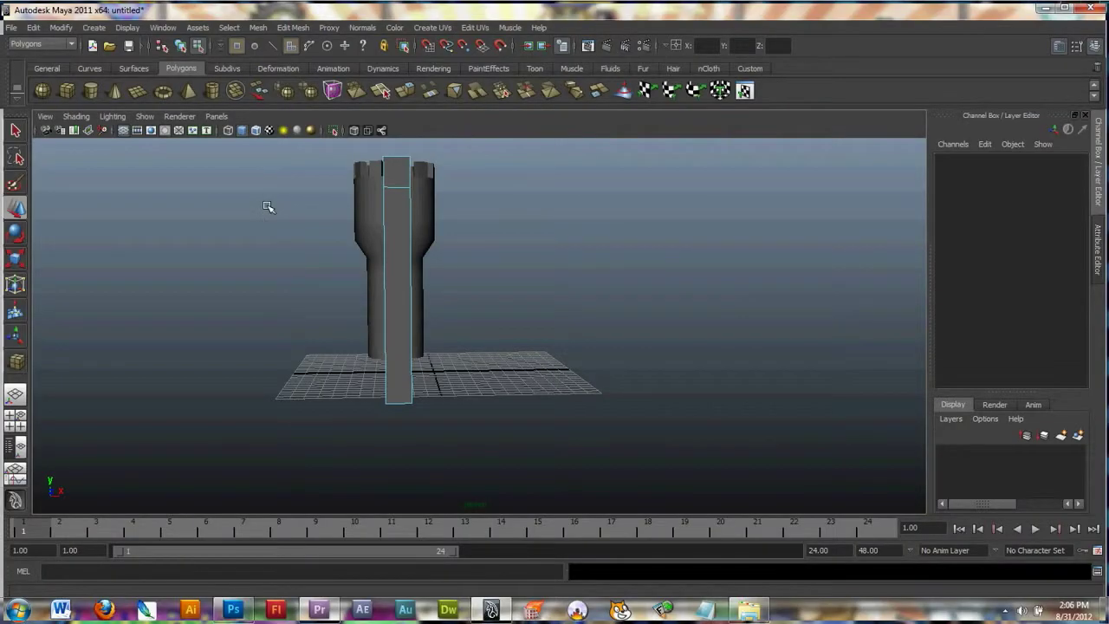
pyautogui.keyDown('alt'); pyautogui.moveTo(268, 206); pyautogui.dragTo(448, 223); pyautogui.keyUp('alt')
pyautogui.press('a')
pyautogui.keyDown('alt'); pyautogui.moveTo(558, 388); pyautogui.dragTo(500, 297, button='middle'); pyautogui.keyUp('alt')
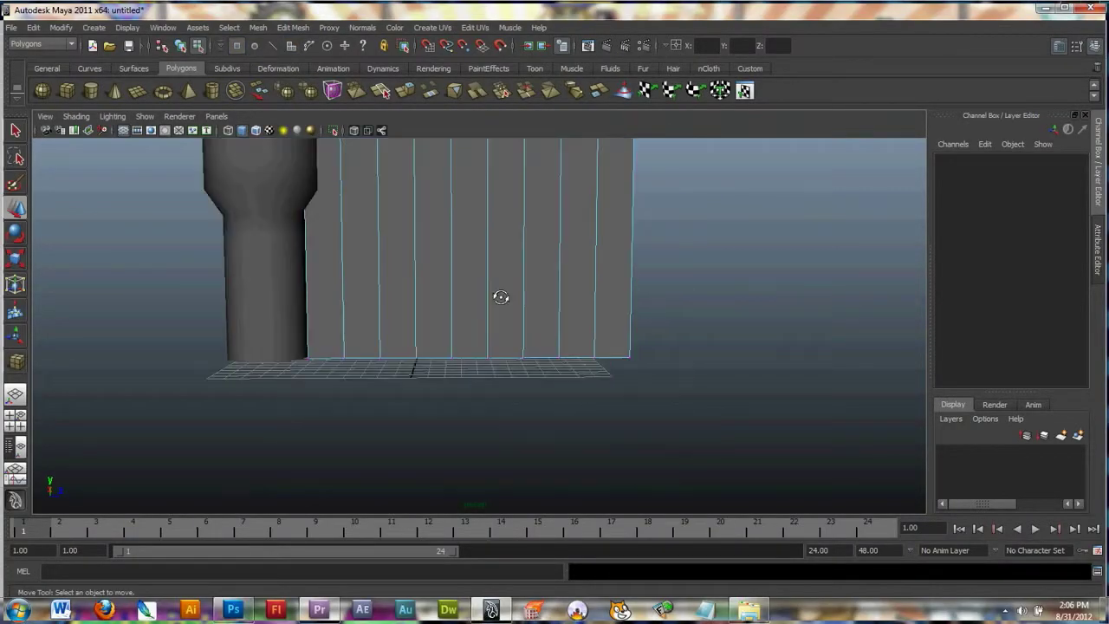
pyautogui.keyDown('alt'); pyautogui.moveTo(501, 297); pyautogui.dragTo(498, 270); pyautogui.keyUp('alt')
pyautogui.moveTo(649, 290); pyautogui.dragTo(187, 353)
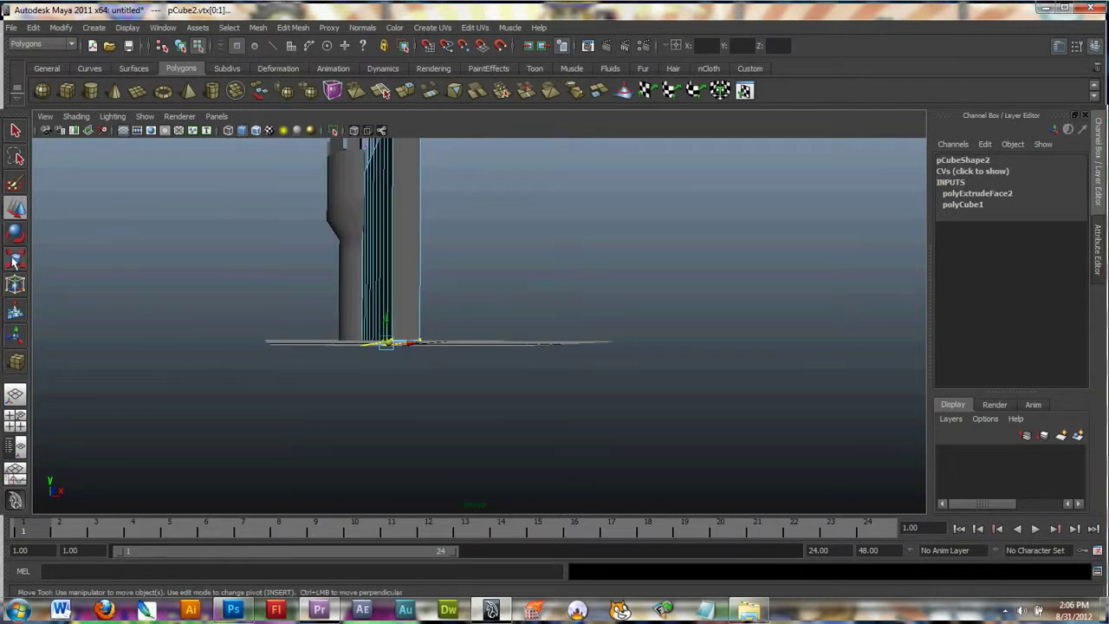
pyautogui.click(14, 260)
pyautogui.keyDown('alt'); pyautogui.moveTo(194, 286); pyautogui.dragTo(275, 311); pyautogui.keyUp('alt')
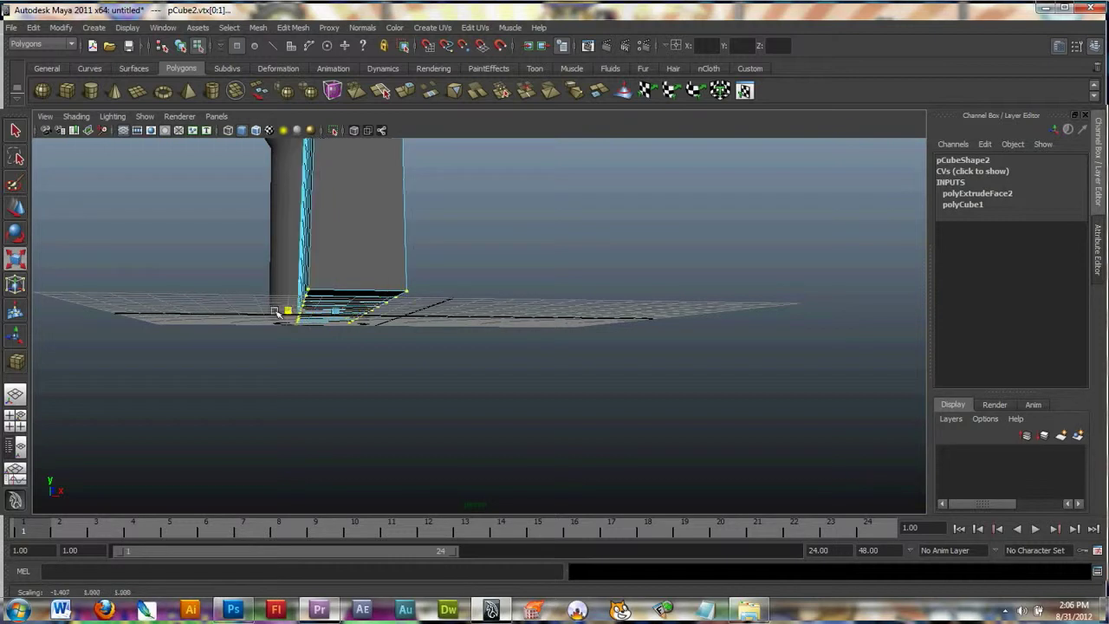
# Select the vertices of the wall's top and battlements, scale them narrower along X, and clear the selection.
pyautogui.keyDown('alt'); pyautogui.moveTo(280, 230); pyautogui.dragTo(325, 272); pyautogui.keyUp('alt')
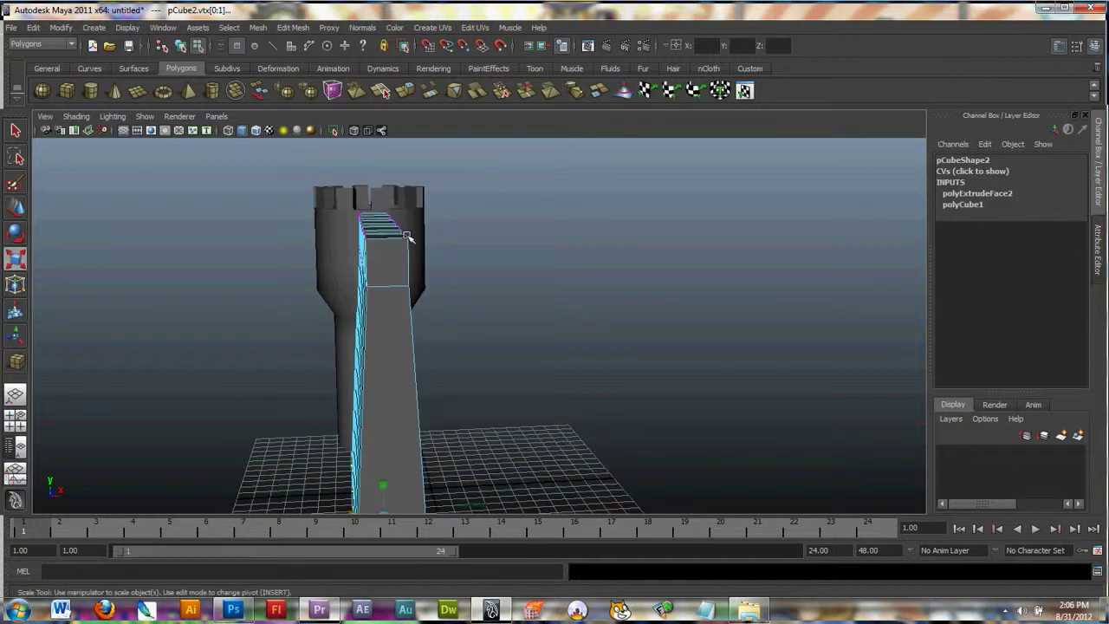
pyautogui.moveTo(438, 195); pyautogui.dragTo(286, 298)
pyautogui.moveTo(346, 242); pyautogui.dragTo(360, 239)
pyautogui.keyDown('alt'); pyautogui.moveTo(203, 262); pyautogui.dragTo(420, 205); pyautogui.keyUp('alt')
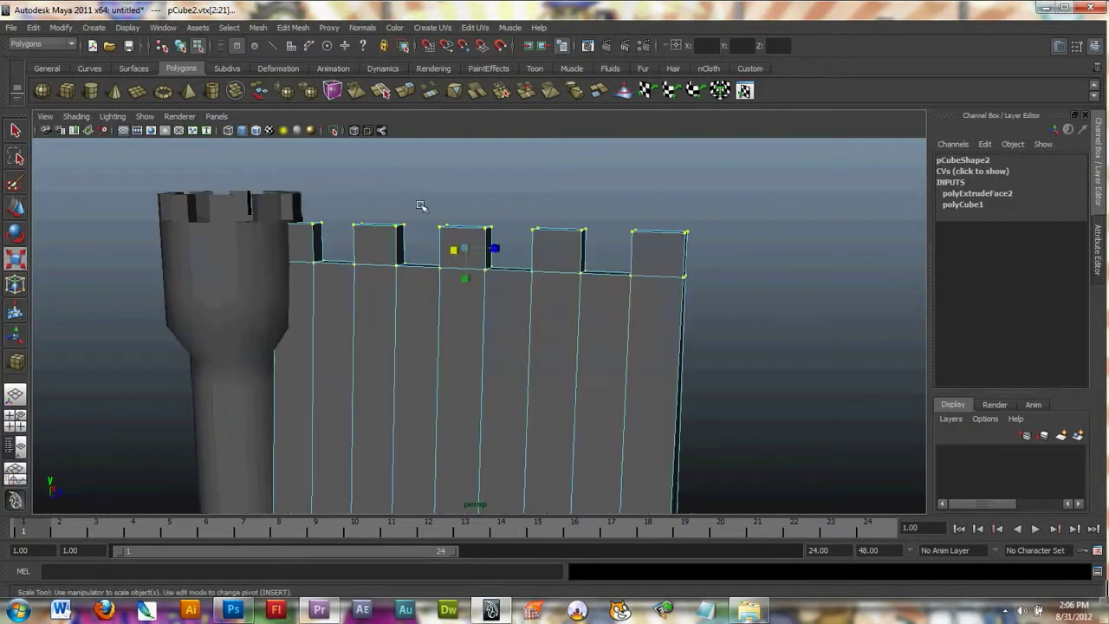
pyautogui.click(420, 205)
# Return to object mode and move the wall against the tower, to about X -2.6 and Z 3.13.
pyautogui.keyDown('alt'); pyautogui.moveTo(439, 265); pyautogui.dragTo(349, 272); pyautogui.keyUp('alt')
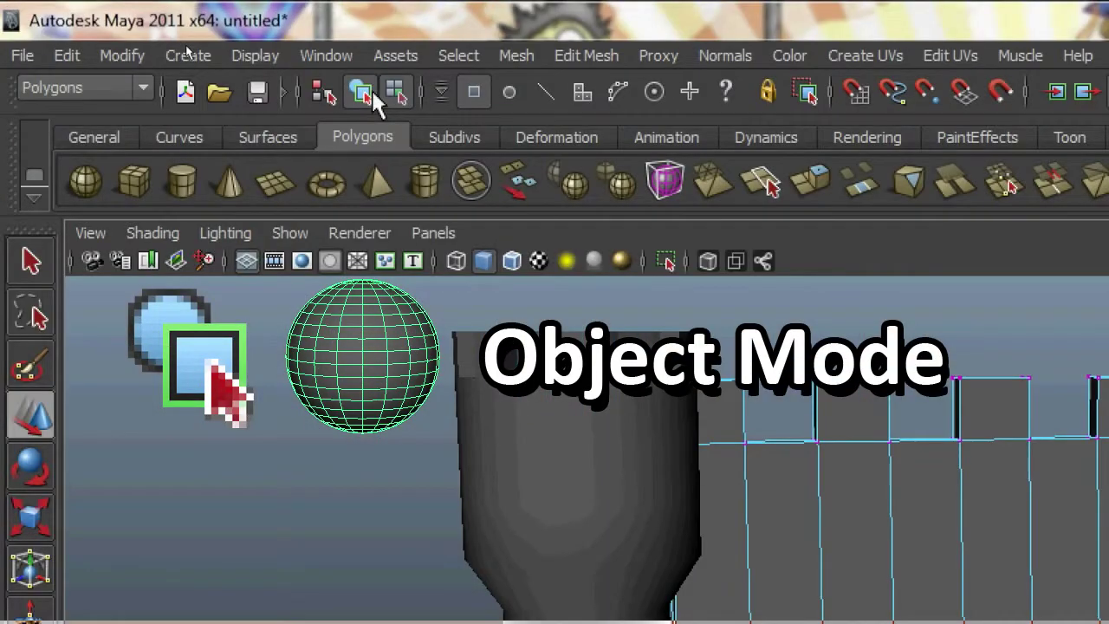
pyautogui.click(374, 98)
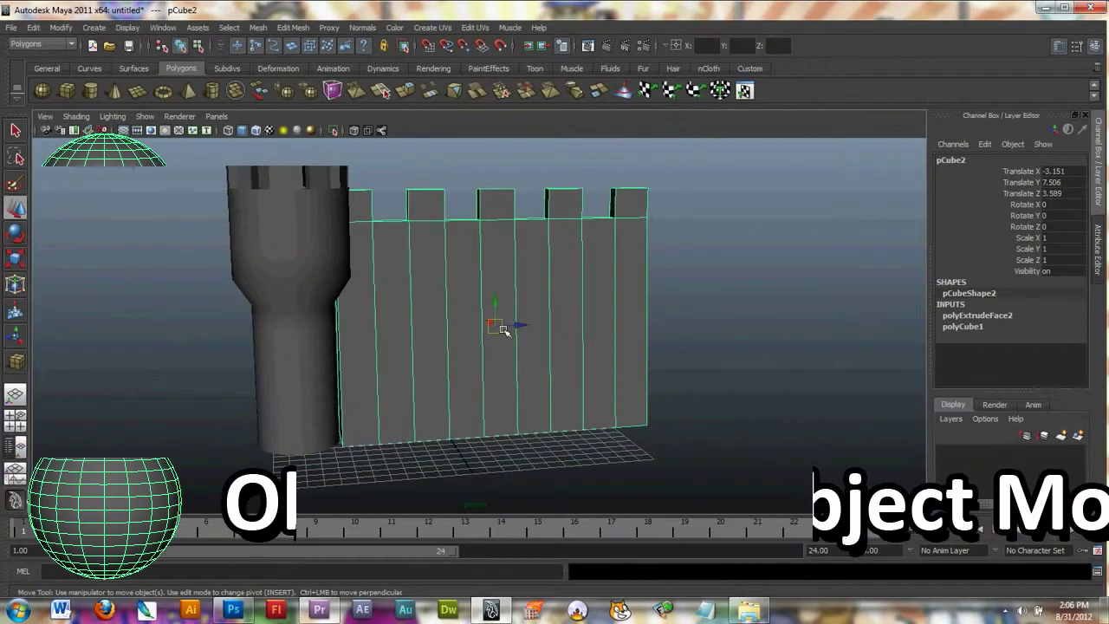
pyautogui.moveTo(520, 326); pyautogui.dragTo(598, 305)
pyautogui.keyDown('alt'); pyautogui.moveTo(478, 334); pyautogui.dragTo(368, 340, button='right'); pyautogui.keyUp('alt')
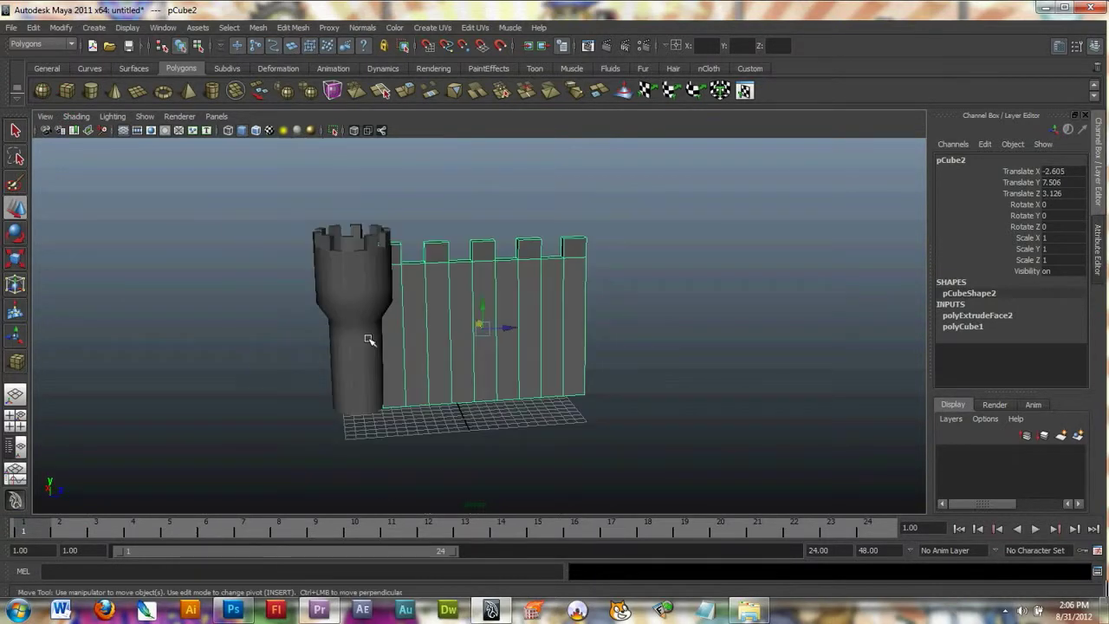
# Add the tower to the wall selection, group the two together, and duplicate the group.
pyautogui.keyDown('shift'); pyautogui.click(343, 297); pyautogui.keyUp('shift')
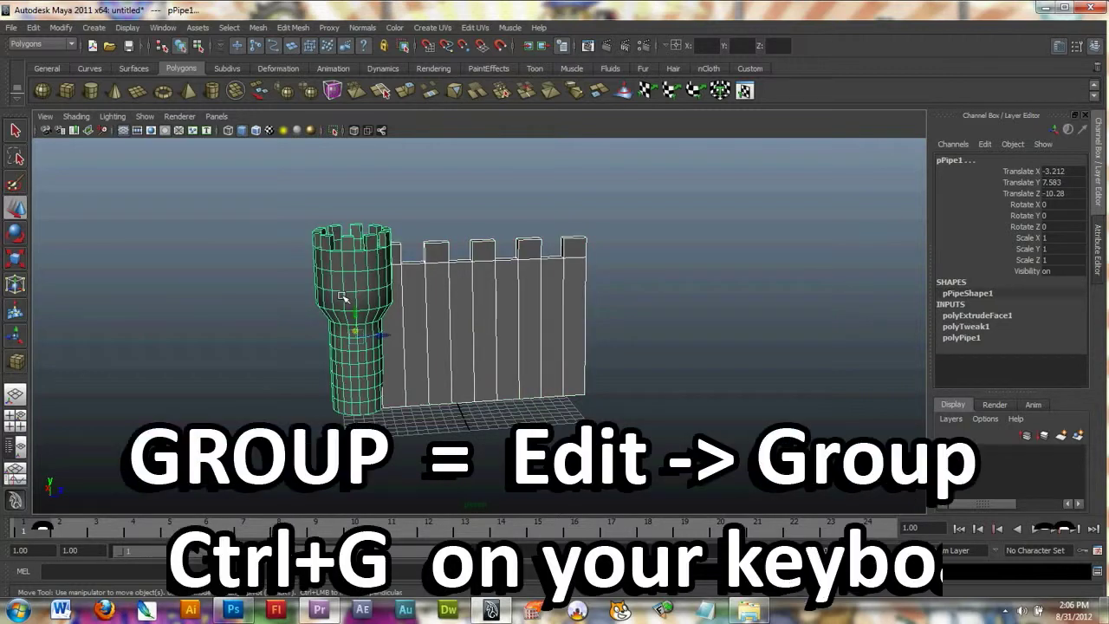
pyautogui.hotkey('ctrl', 'g')
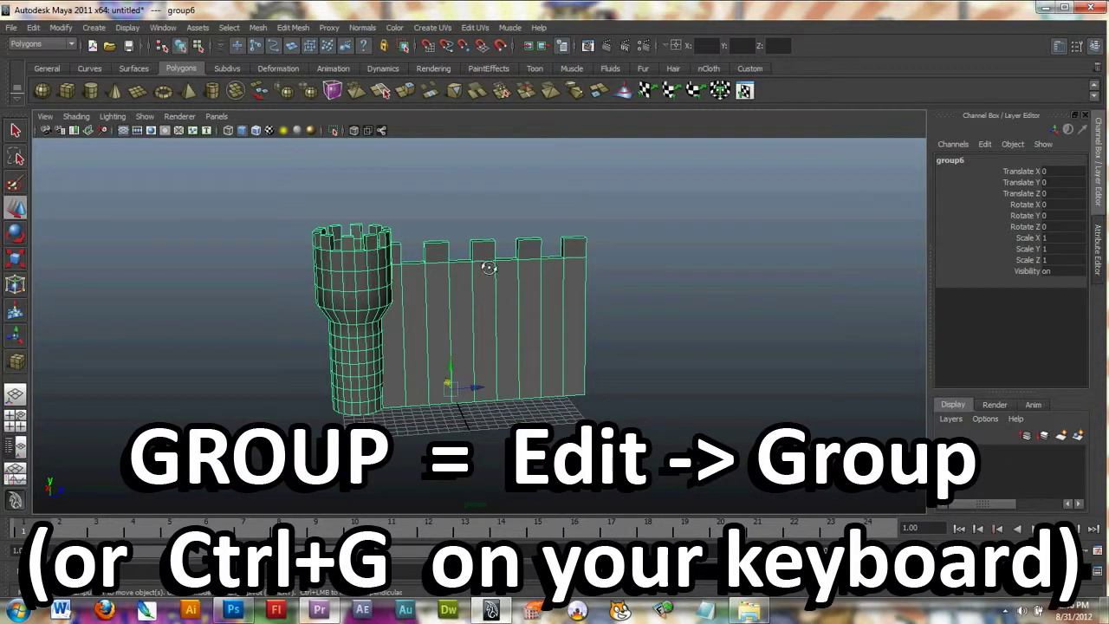
pyautogui.keyDown('alt'); pyautogui.moveTo(489, 268); pyautogui.dragTo(300, 273); pyautogui.keyUp('alt')
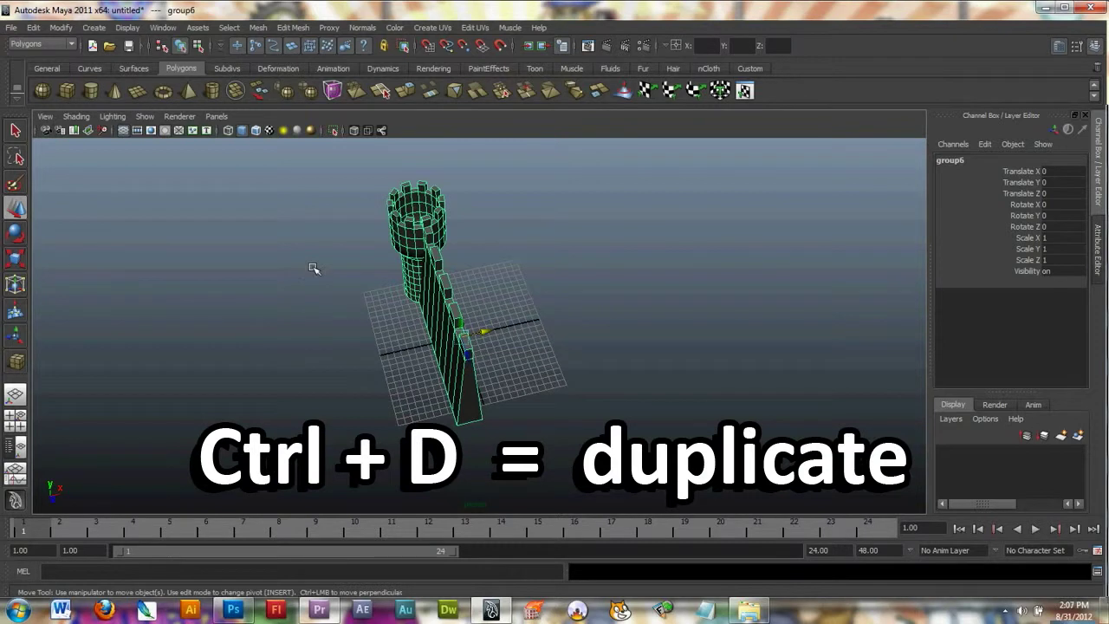
pyautogui.hotkey('ctrl', 'd')
# Rotate the duplicated tower-and-wall group about Y and set its Rotate Y to 90.
pyautogui.press('e')
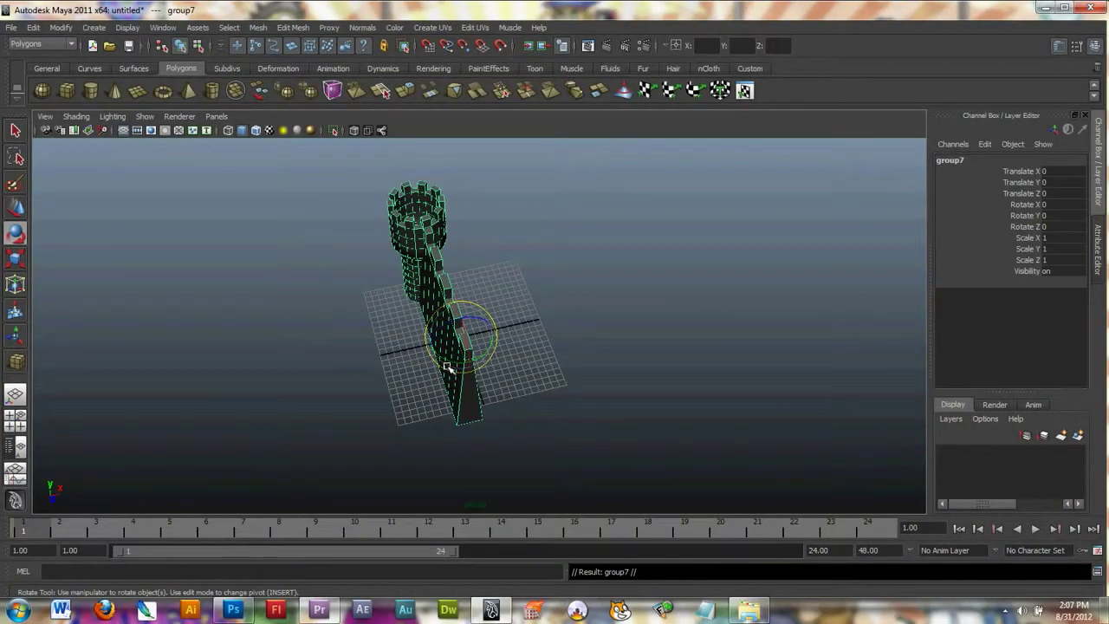
pyautogui.moveTo(449, 363); pyautogui.dragTo(467, 357)
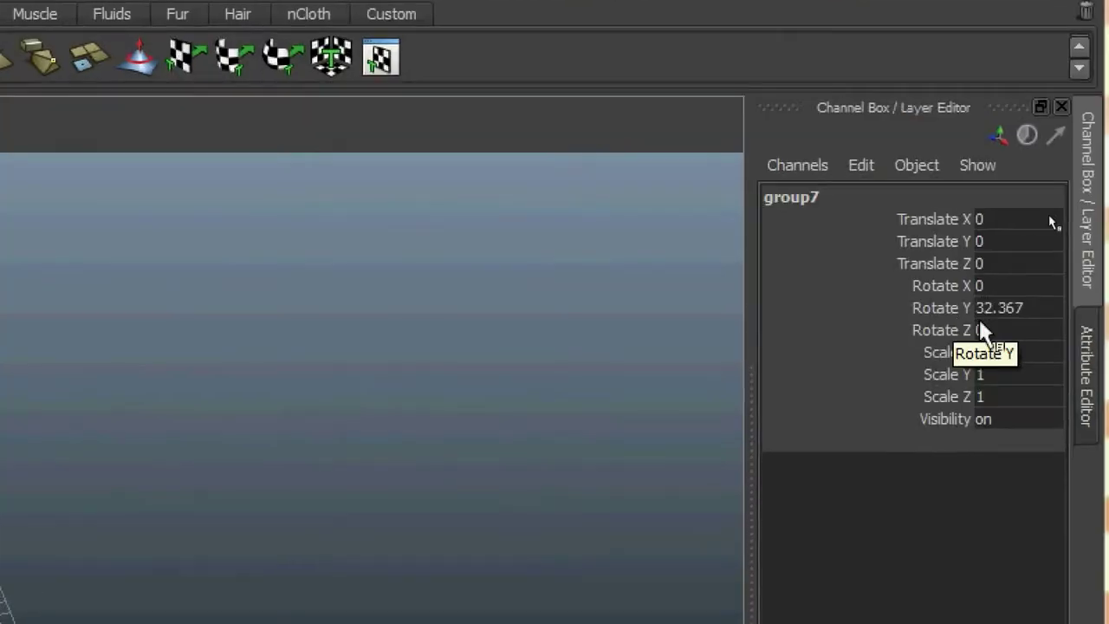
pyautogui.doubleClick(1055, 216)
pyautogui.write('90')
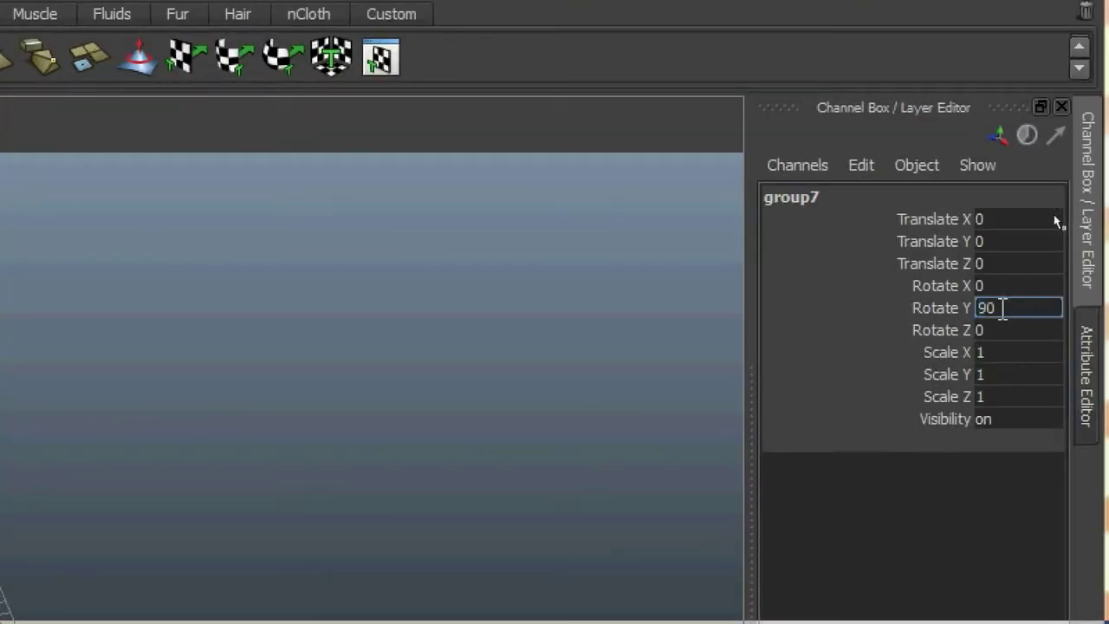
pyautogui.press('Return')
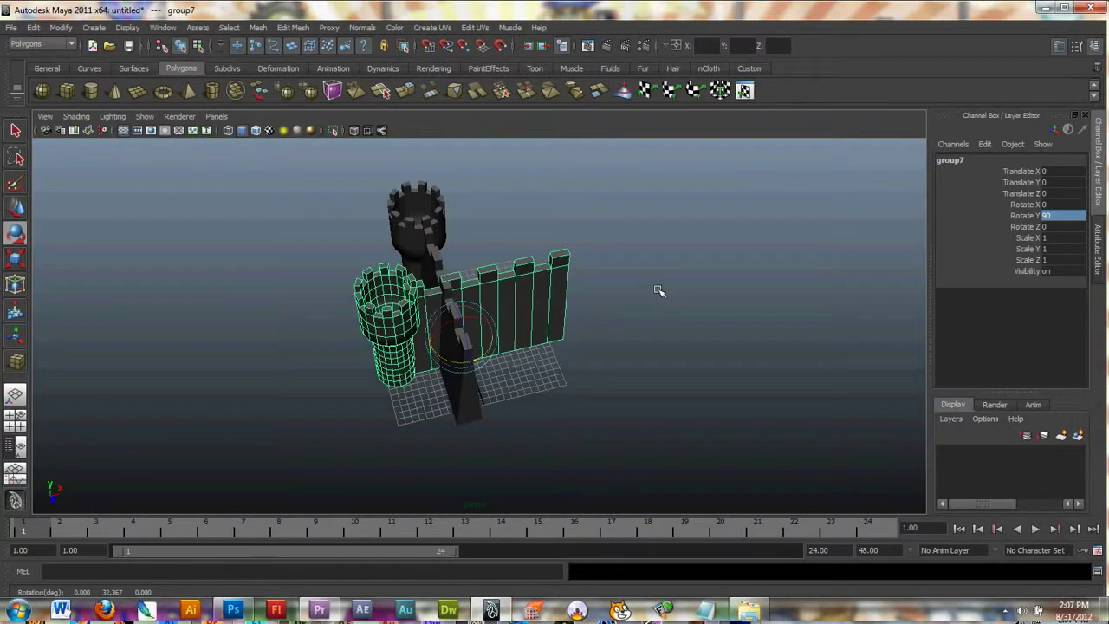
# Move the rotated group to the open end of the original wall, about X 8.18 and Z 11.56.
pyautogui.click(16, 208)
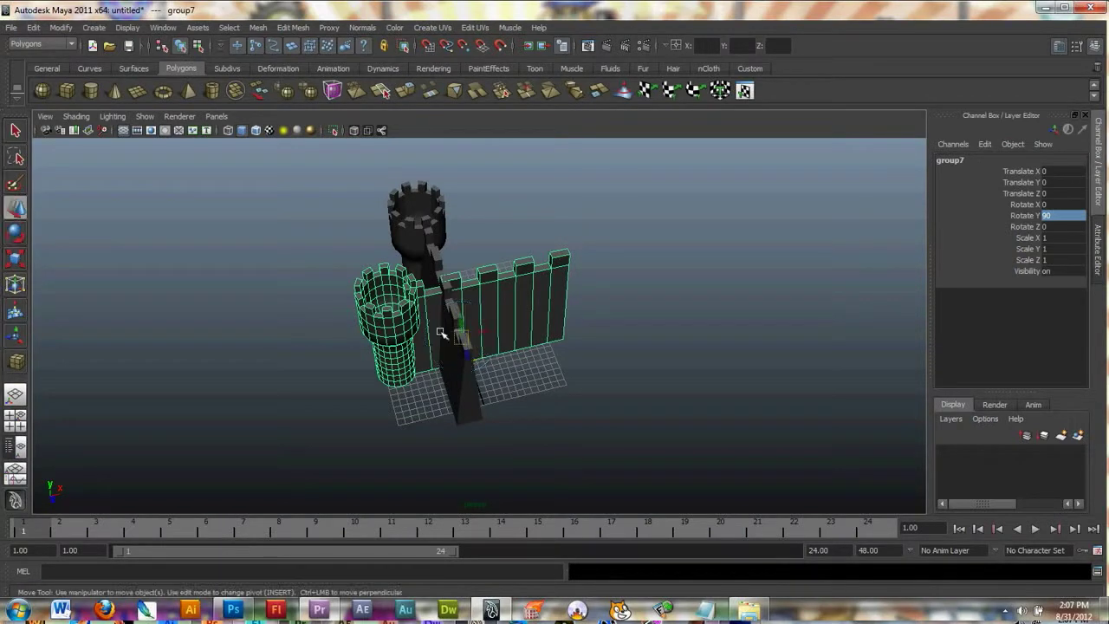
pyautogui.keyDown('alt'); pyautogui.moveTo(376, 337); pyautogui.dragTo(319, 341); pyautogui.keyUp('alt')
pyautogui.moveTo(511, 340); pyautogui.dragTo(424, 383)
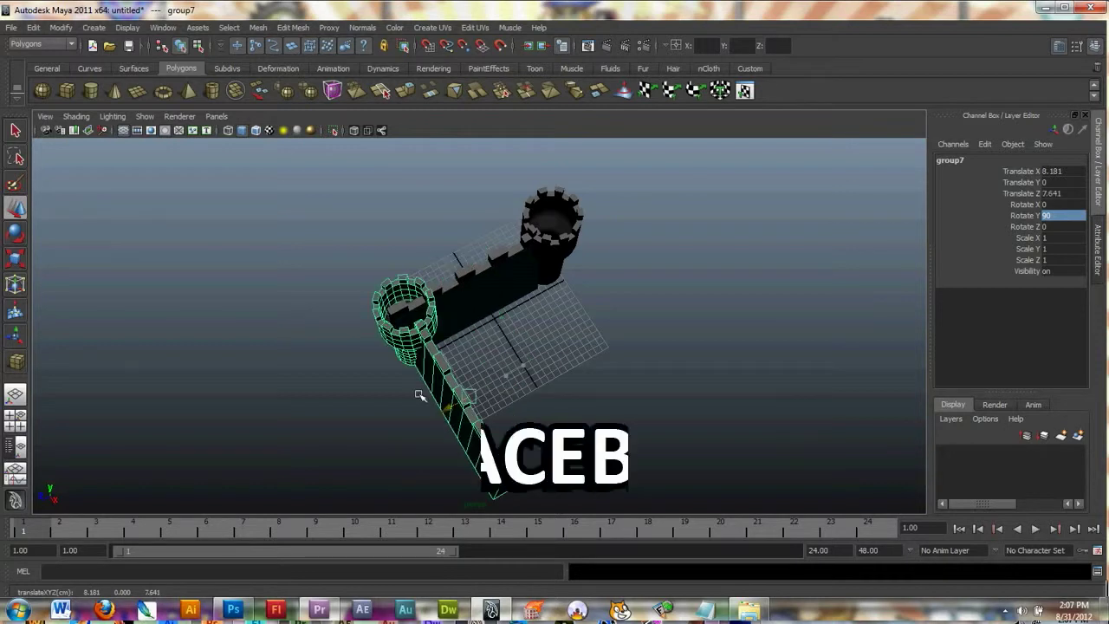
# In the enlarged top view, align the duplicate's tower with the first wall's end, at about X 7.74 and Z 13.27.
pyautogui.press('space')
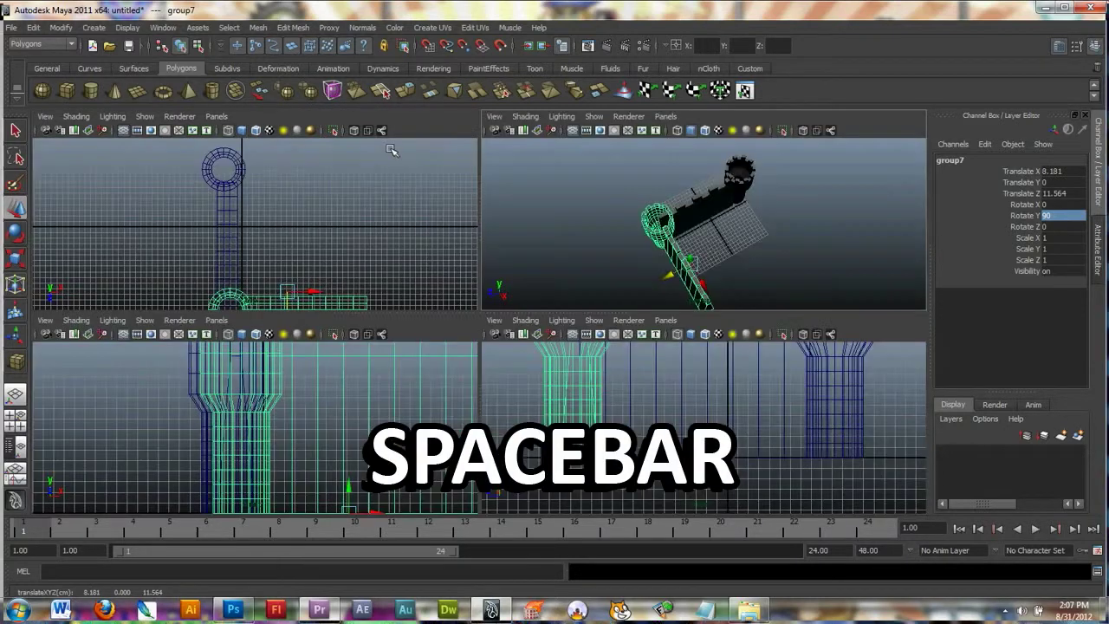
pyautogui.press('space')
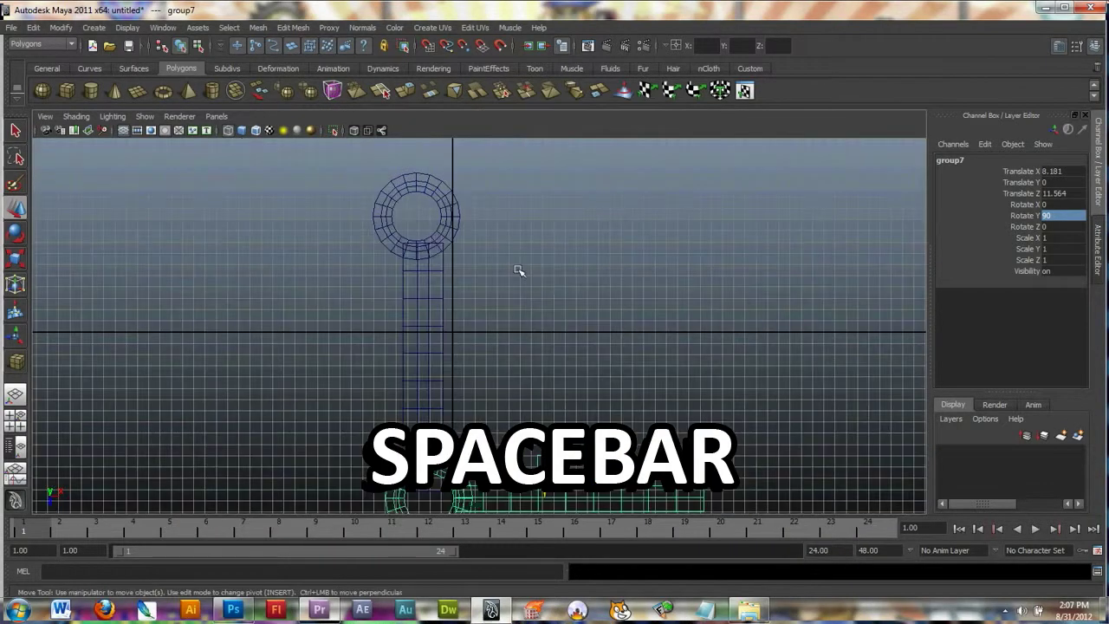
pyautogui.keyDown('alt'); pyautogui.moveTo(506, 237); pyautogui.dragTo(439, 125, button='middle'); pyautogui.keyUp('alt')
pyautogui.scroll(-1, 398, 165)
pyautogui.keyDown('alt'); pyautogui.moveTo(416, 293); pyautogui.dragTo(489, 402, button='middle'); pyautogui.keyUp('alt')
pyautogui.keyDown('alt'); pyautogui.moveTo(489, 402); pyautogui.dragTo(406, 358, button='right'); pyautogui.keyUp('alt')
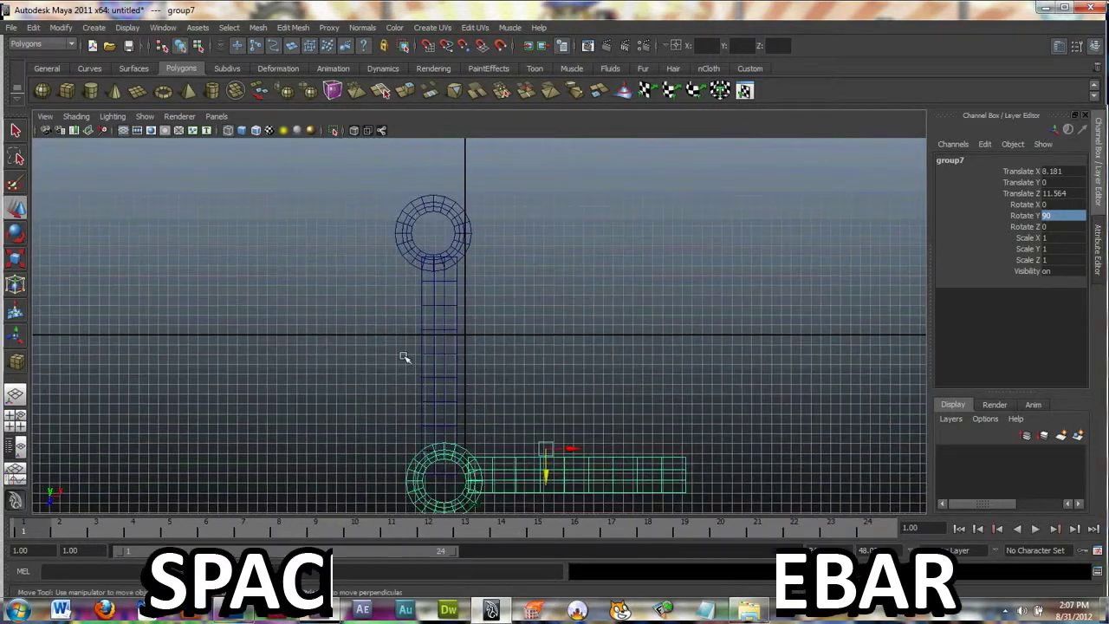
pyautogui.keyDown('alt'); pyautogui.moveTo(414, 357); pyautogui.dragTo(411, 291, button='middle'); pyautogui.keyUp('alt')
pyautogui.keyDown('alt'); pyautogui.moveTo(411, 290); pyautogui.dragTo(349, 299, button='right'); pyautogui.keyUp('alt')
pyautogui.keyDown('alt'); pyautogui.moveTo(348, 299); pyautogui.dragTo(349, 303, button='middle'); pyautogui.keyUp('alt')
pyautogui.moveTo(537, 412); pyautogui.dragTo(560, 395)
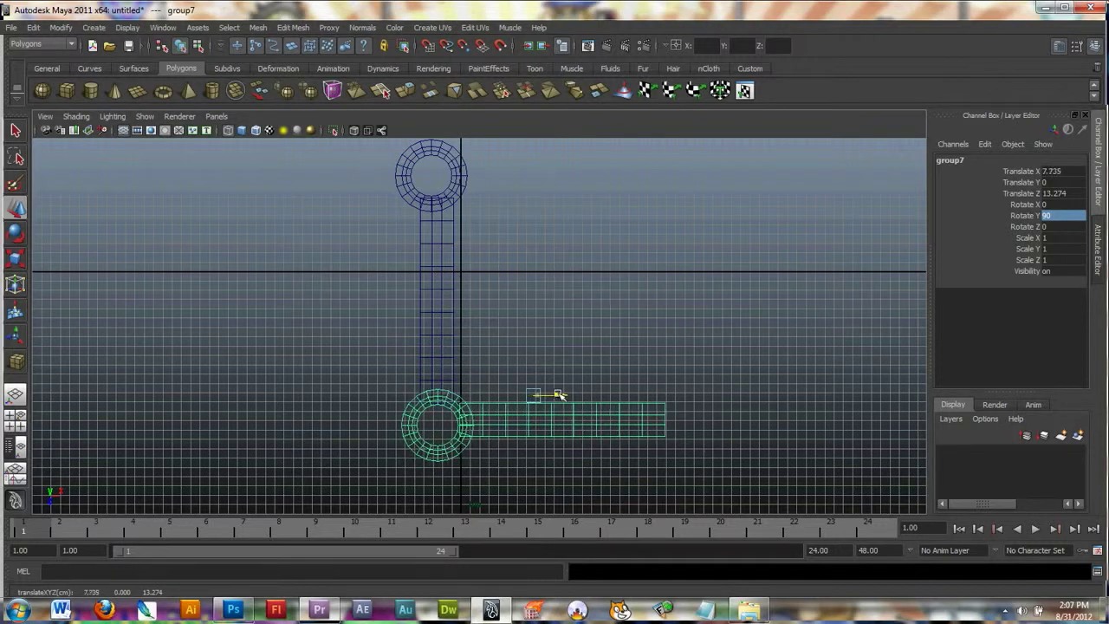
# Move the first tower slightly along X to centre it on its wall, and select the corner tower and its adjoining wall.
pyautogui.click(457, 172)
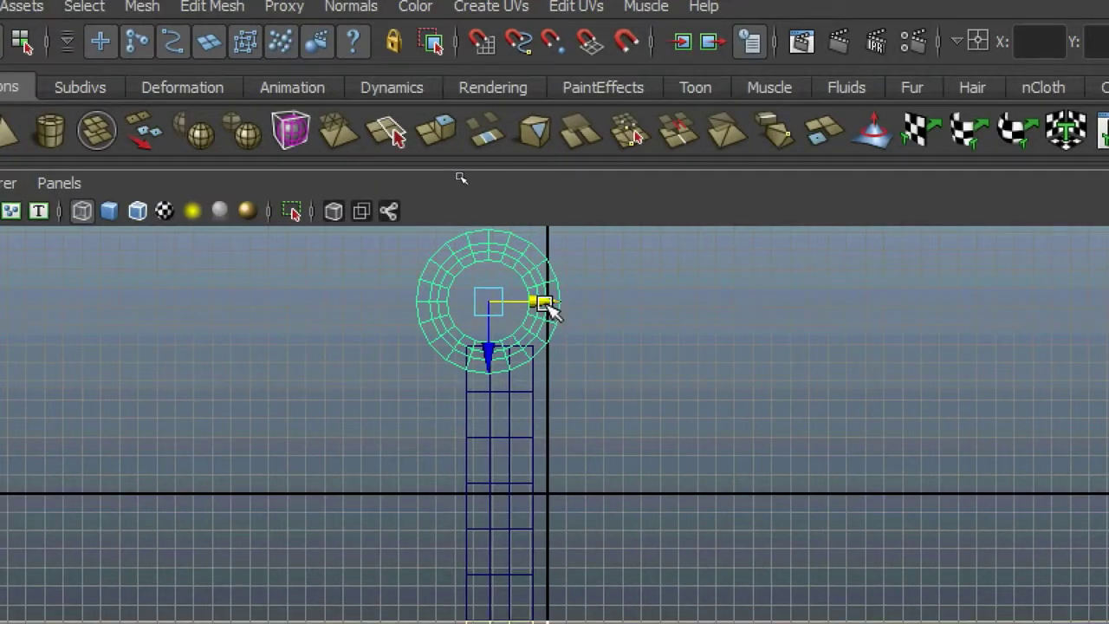
pyautogui.moveTo(553, 307); pyautogui.dragTo(561, 305)
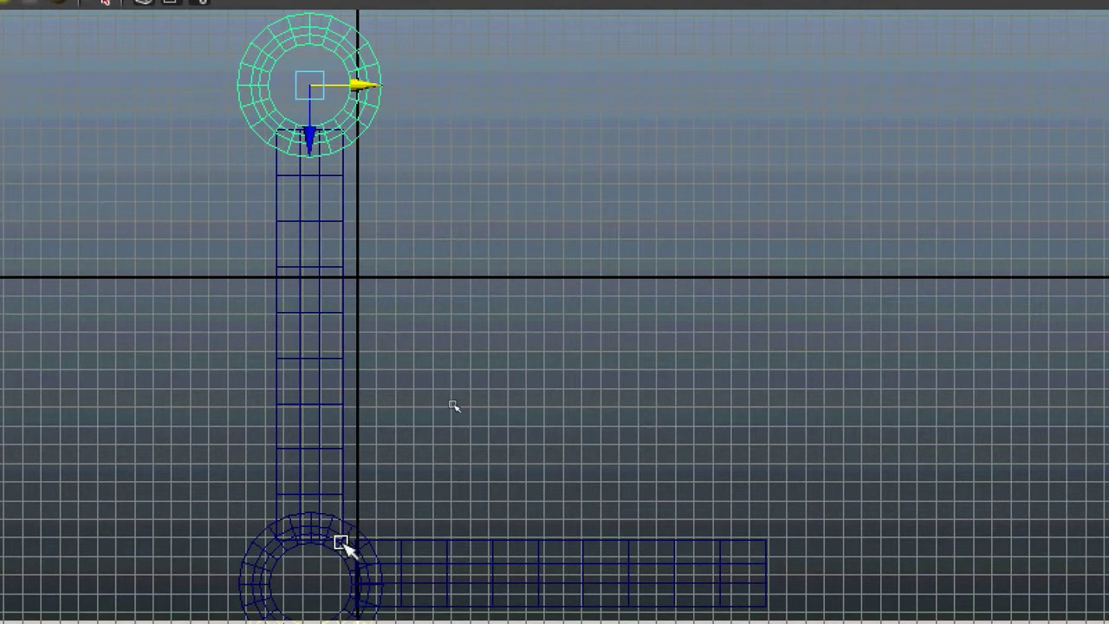
pyautogui.click(340, 543)
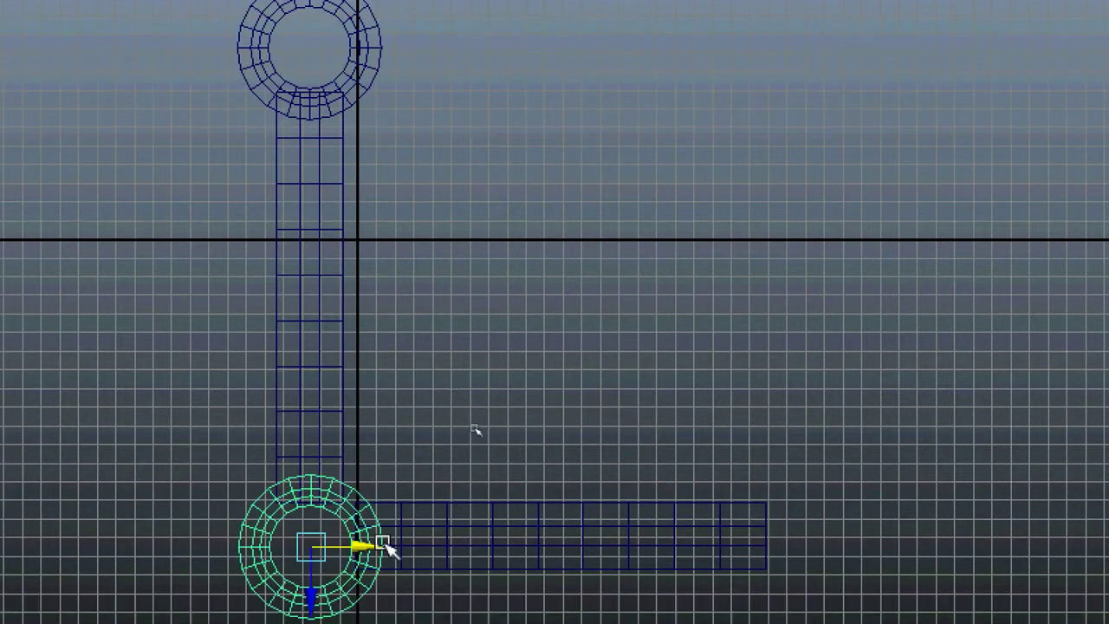
pyautogui.click(448, 523)
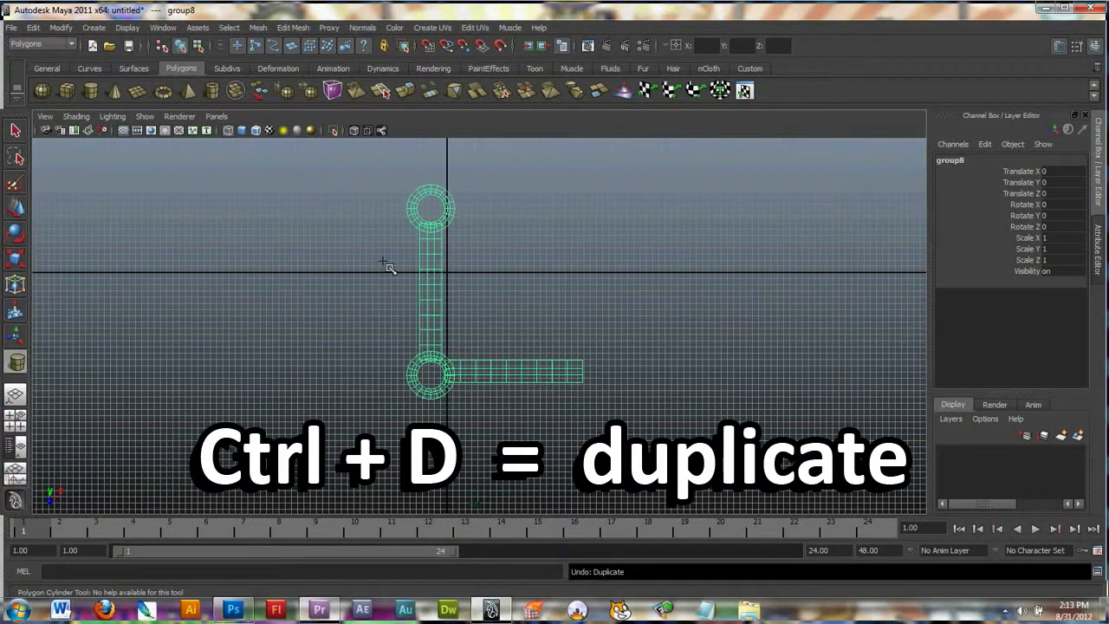
# Duplicate the L-shaped group of two towers and two walls, and set the duplicate's Rotate Y to 180.
pyautogui.hotkey('ctrl', 'd')
pyautogui.press('e')
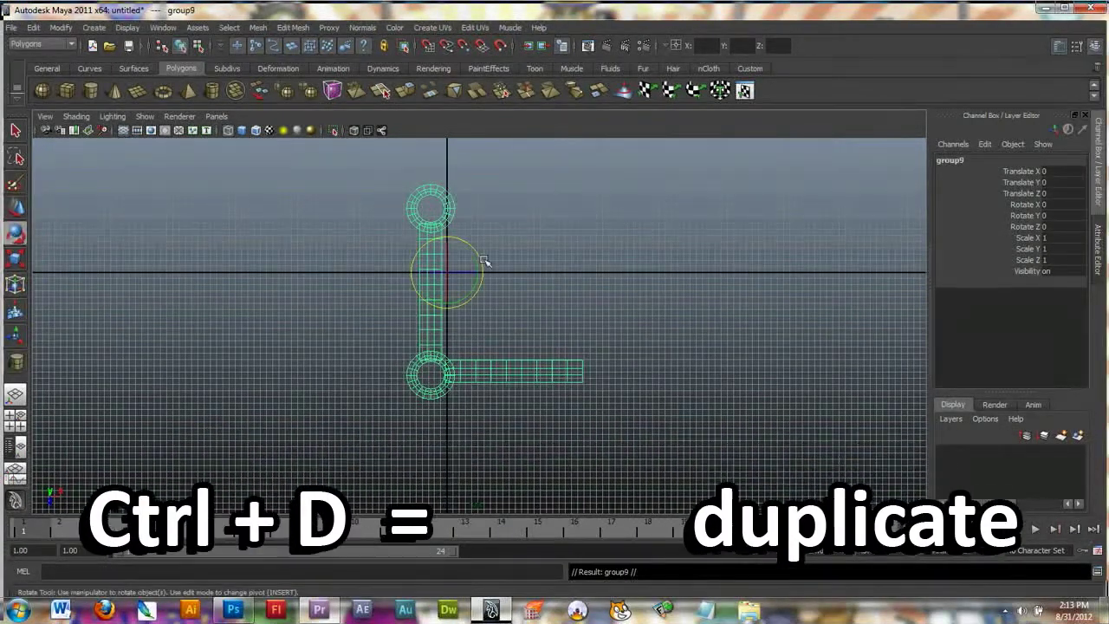
pyautogui.moveTo(484, 261); pyautogui.dragTo(426, 278)
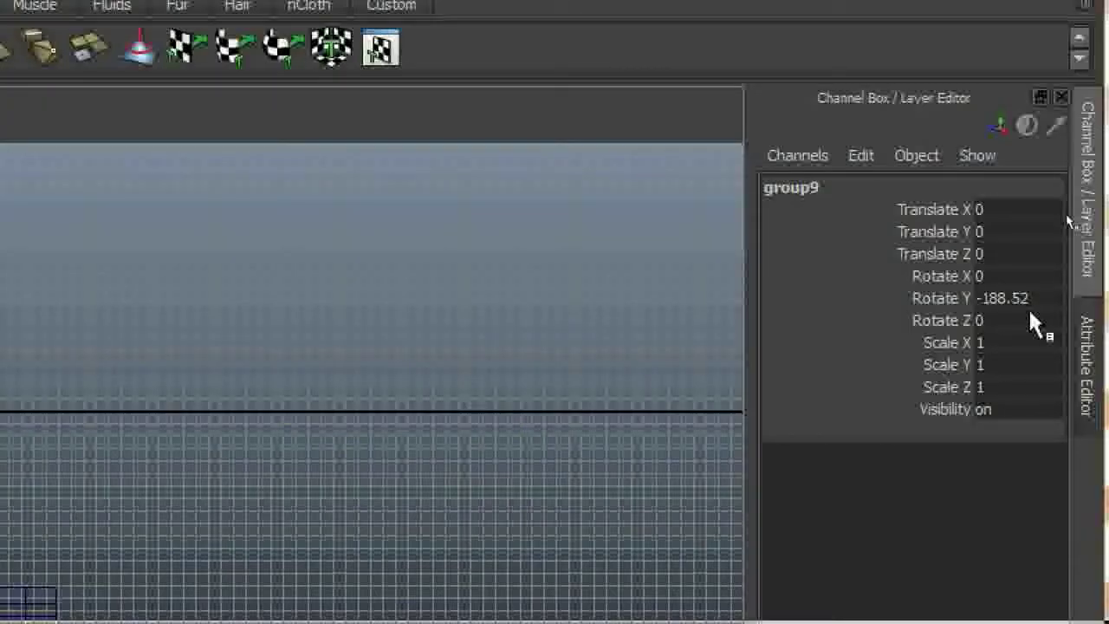
pyautogui.click(1063, 215)
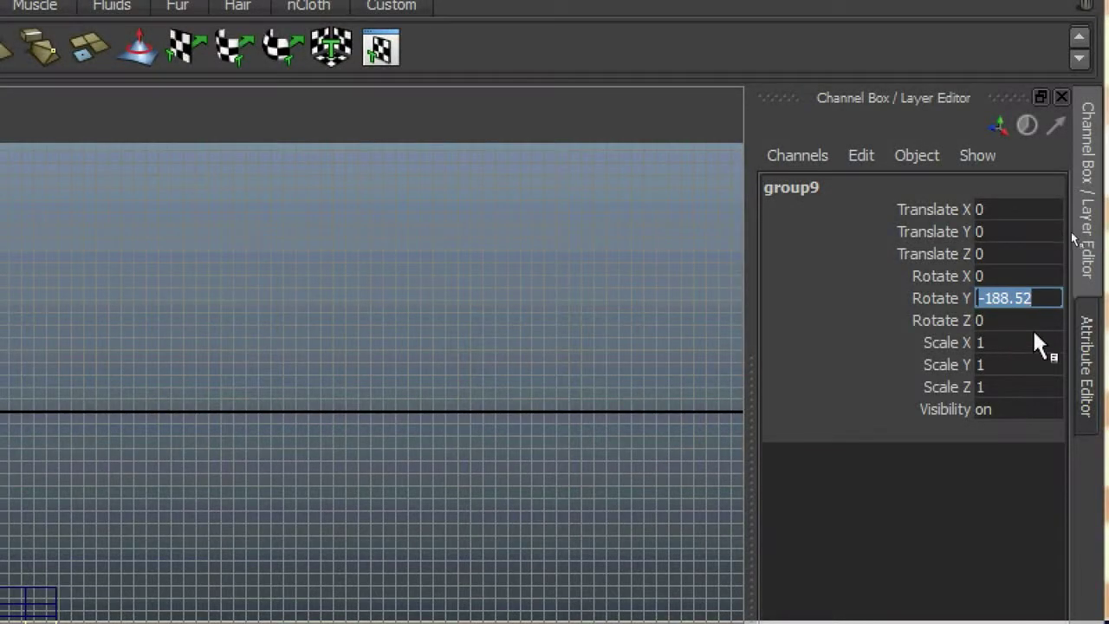
pyautogui.write('180')
pyautogui.press('Return')
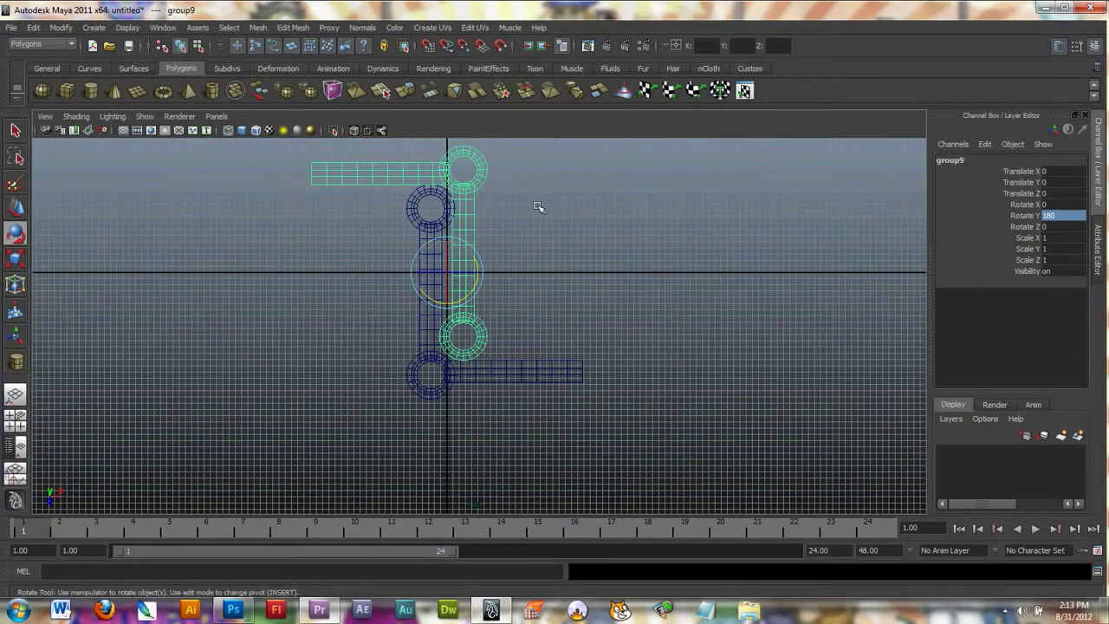
# Move the duplicate to about X 21.8 and Z 5.7 to close the square of walls, and return to the perspective view.
pyautogui.press('w')
pyautogui.moveTo(458, 273); pyautogui.dragTo(585, 309)
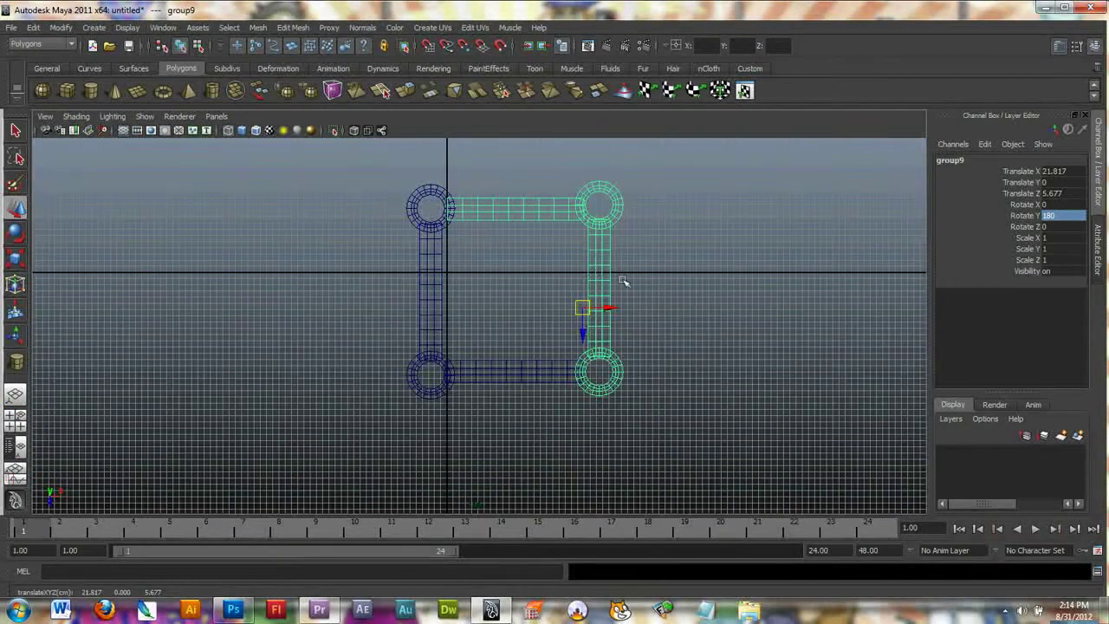
pyautogui.press('space')
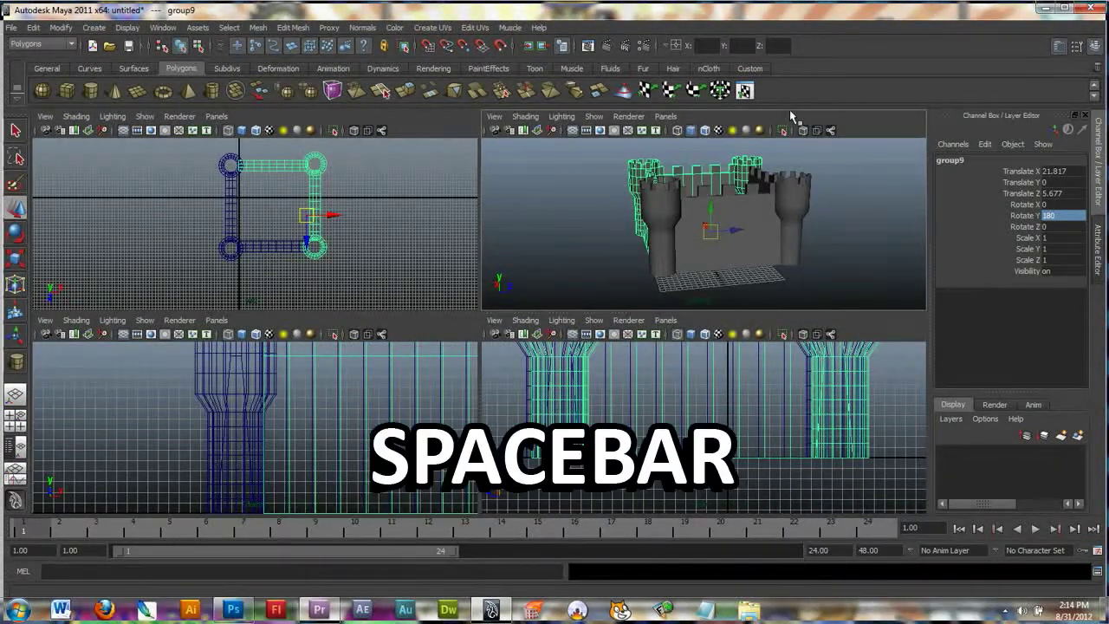
pyautogui.press('space')
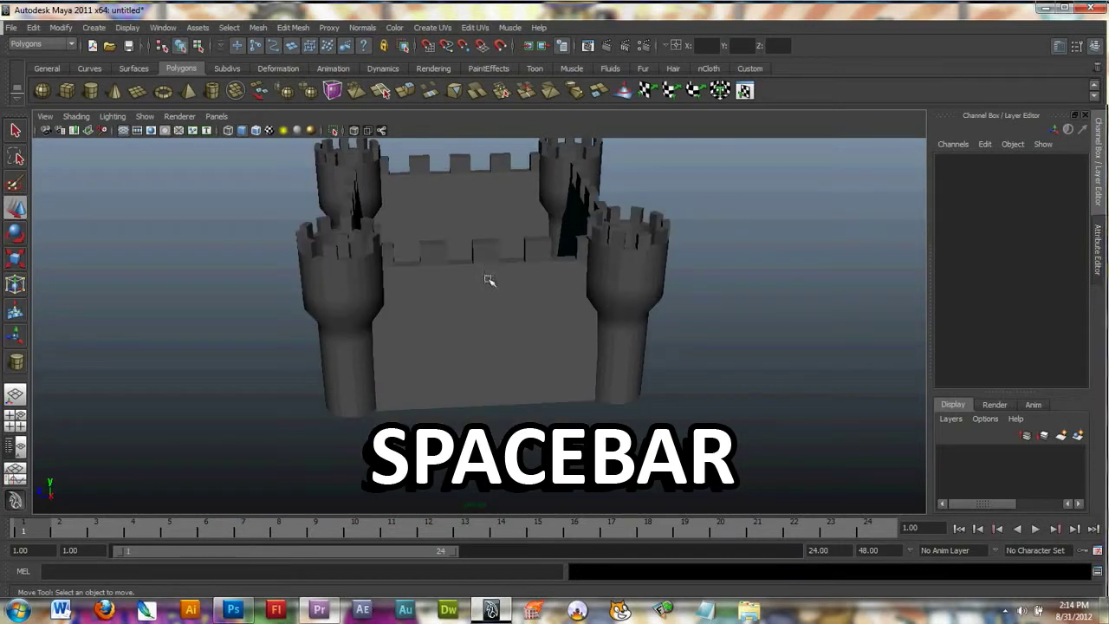
# Create a polygon cylinder outside the castle at about X -6.5, Y 4.5, Z -4.9, and scale it along Z to about 1.93.
pyautogui.keyDown('alt'); pyautogui.moveTo(488, 280); pyautogui.dragTo(667, 260); pyautogui.keyUp('alt')
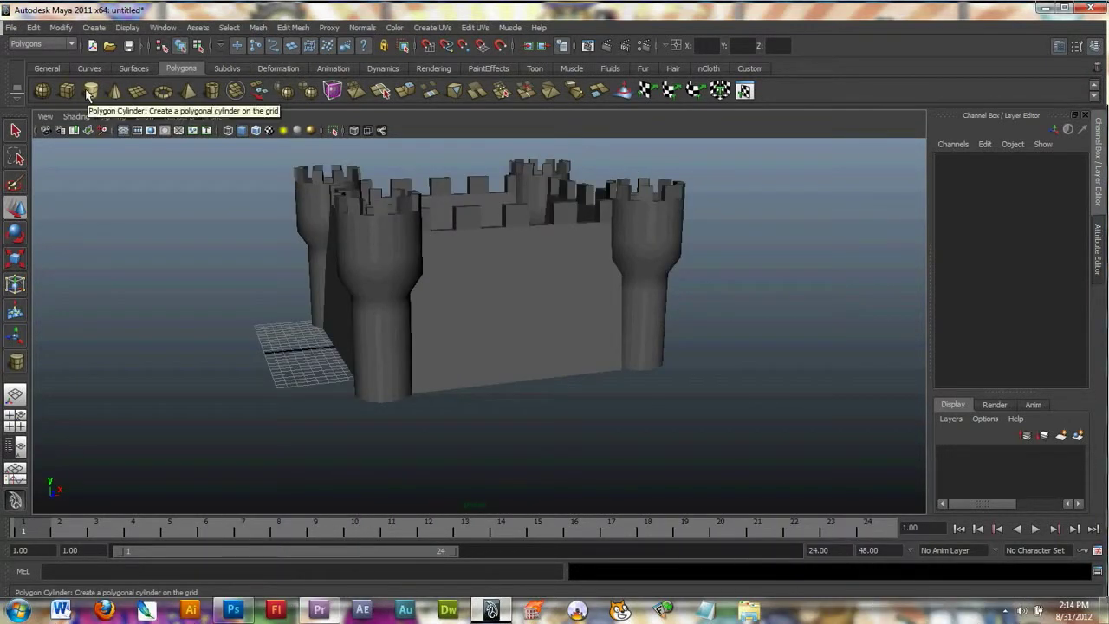
pyautogui.click(89, 91)
pyautogui.keyDown('alt'); pyautogui.moveTo(265, 324); pyautogui.dragTo(477, 369); pyautogui.keyUp('alt')
pyautogui.press('w')
pyautogui.press('r')
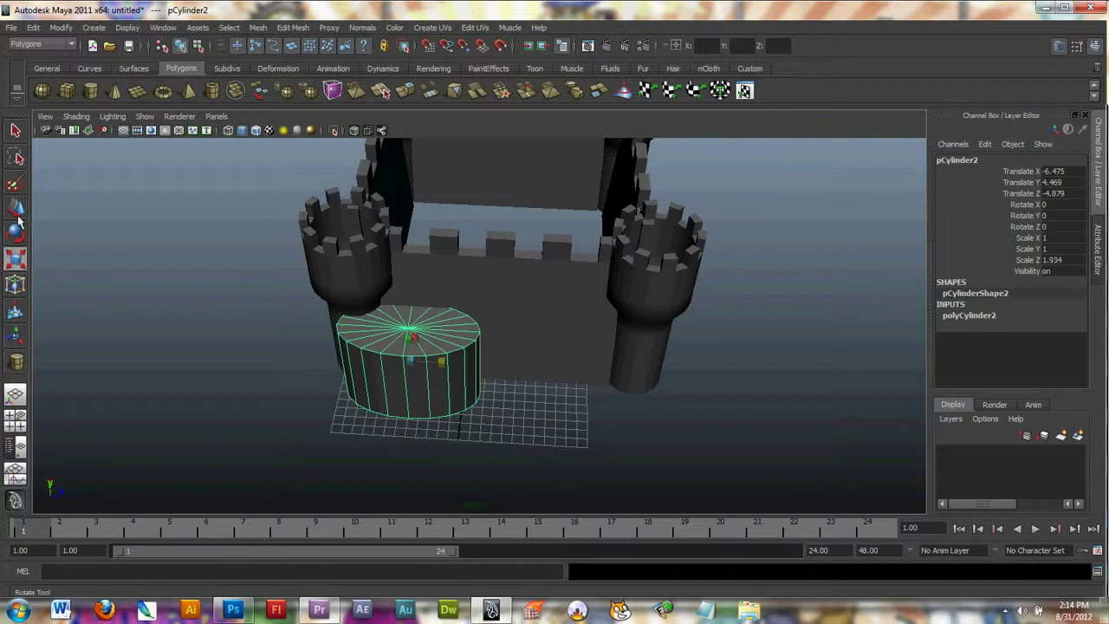
# Rotate the cylinder about X and set its Rotate X to 90 so it lies on its side.
pyautogui.click(16, 234)
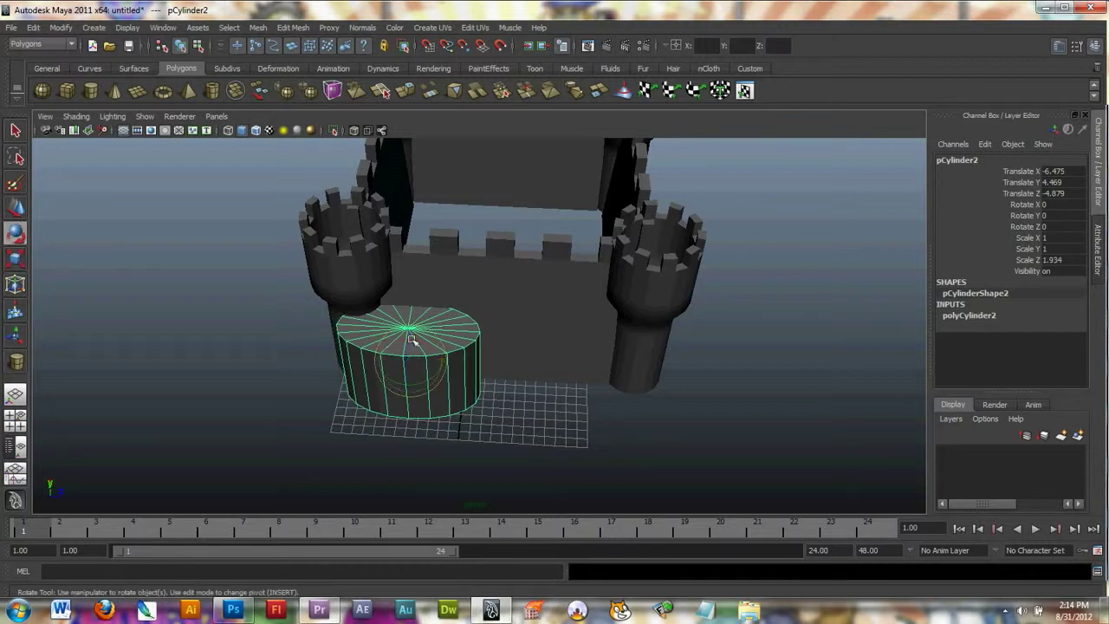
pyautogui.moveTo(419, 343); pyautogui.dragTo(718, 347)
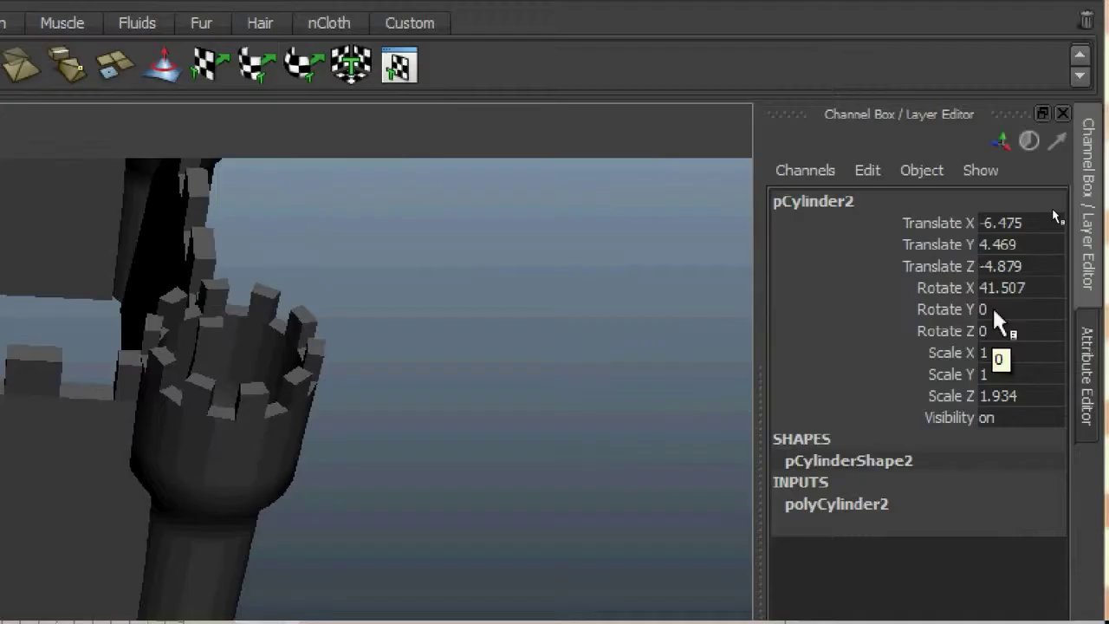
pyautogui.doubleClick(1051, 205)
pyautogui.write('90')
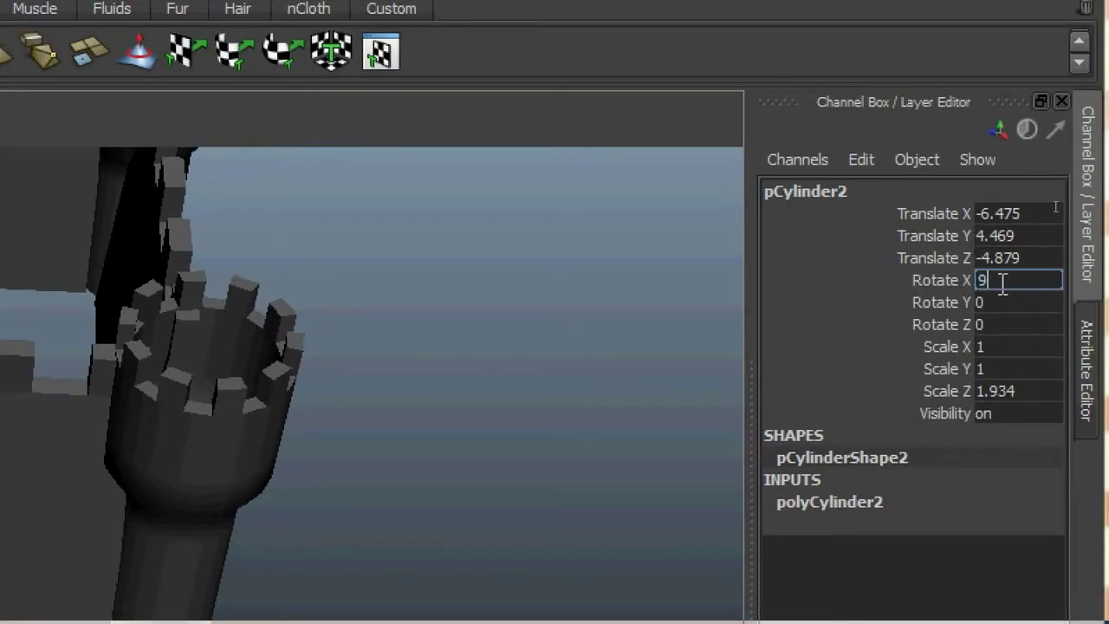
pyautogui.press('Return')
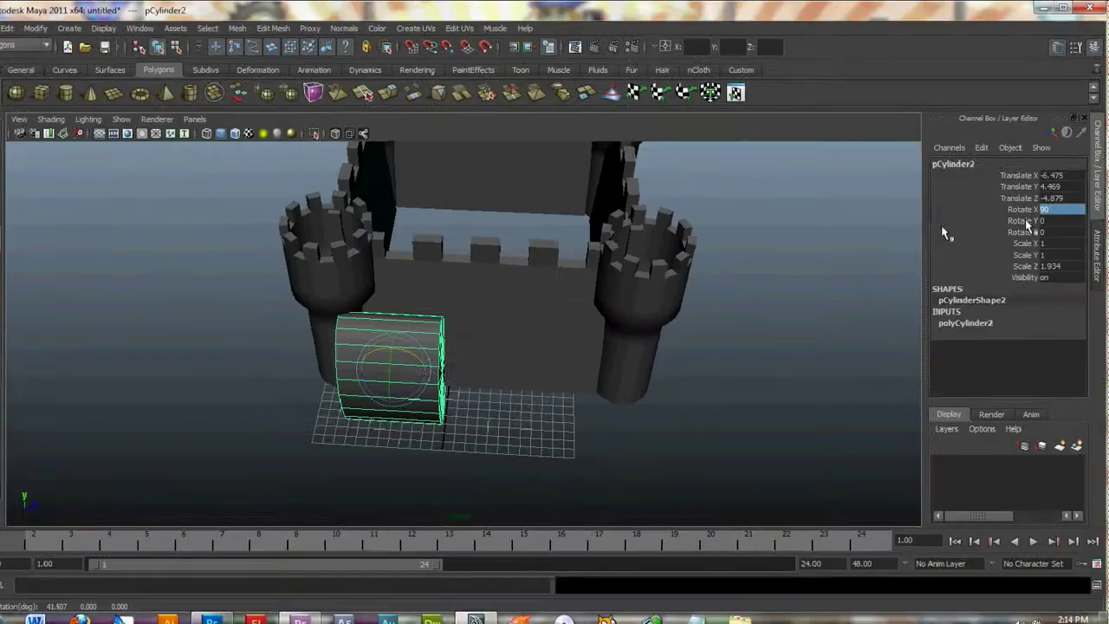
# Move the cylinder into the wall midway between two towers, to about X 11.2 and Z -10.0, using the top view for alignment.
pyautogui.click(14, 212)
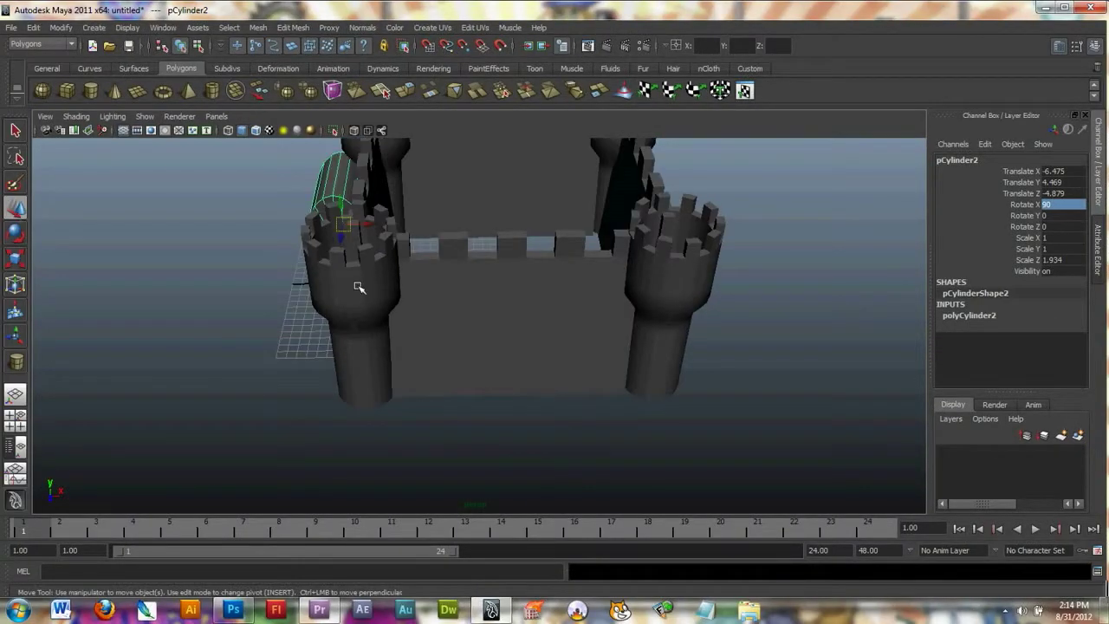
pyautogui.moveTo(368, 225); pyautogui.dragTo(505, 227)
pyautogui.press('space')
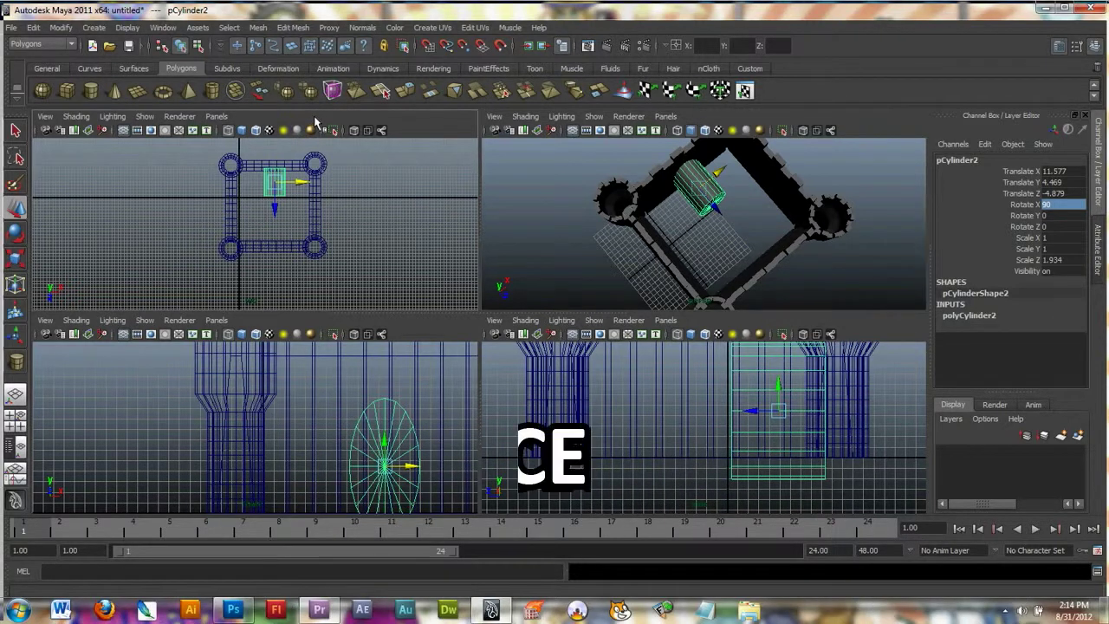
pyautogui.press('space')
pyautogui.keyDown('alt'); pyautogui.moveTo(447, 254); pyautogui.dragTo(328, 269, button='middle'); pyautogui.keyUp('alt')
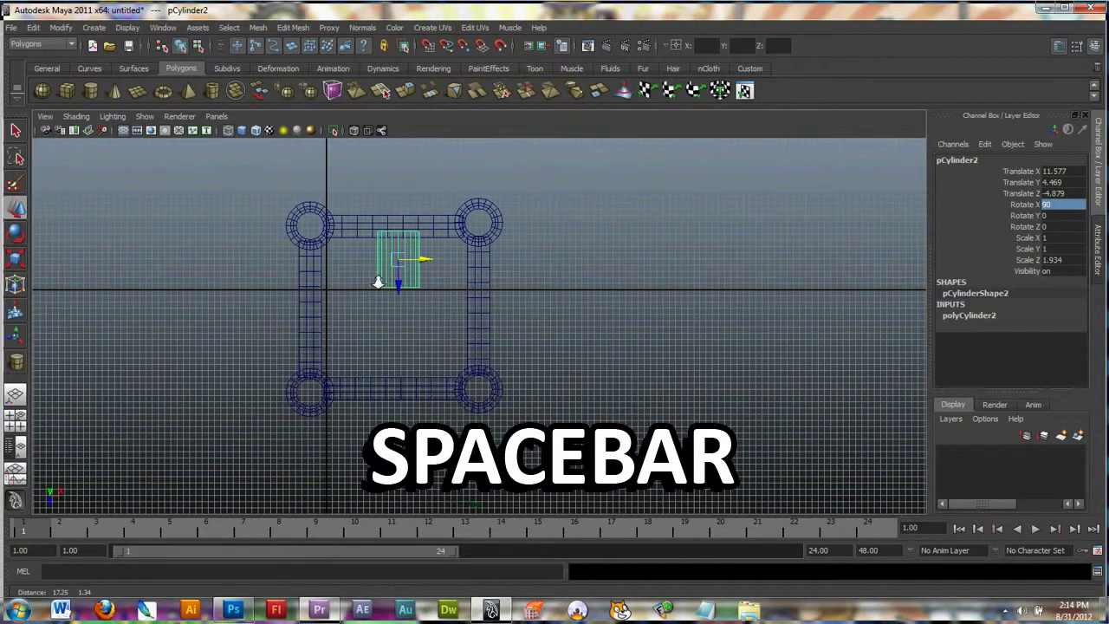
pyautogui.scroll(2, 505, 317)
pyautogui.keyDown('alt'); pyautogui.moveTo(417, 227); pyautogui.dragTo(510, 324, button='middle'); pyautogui.keyUp('alt')
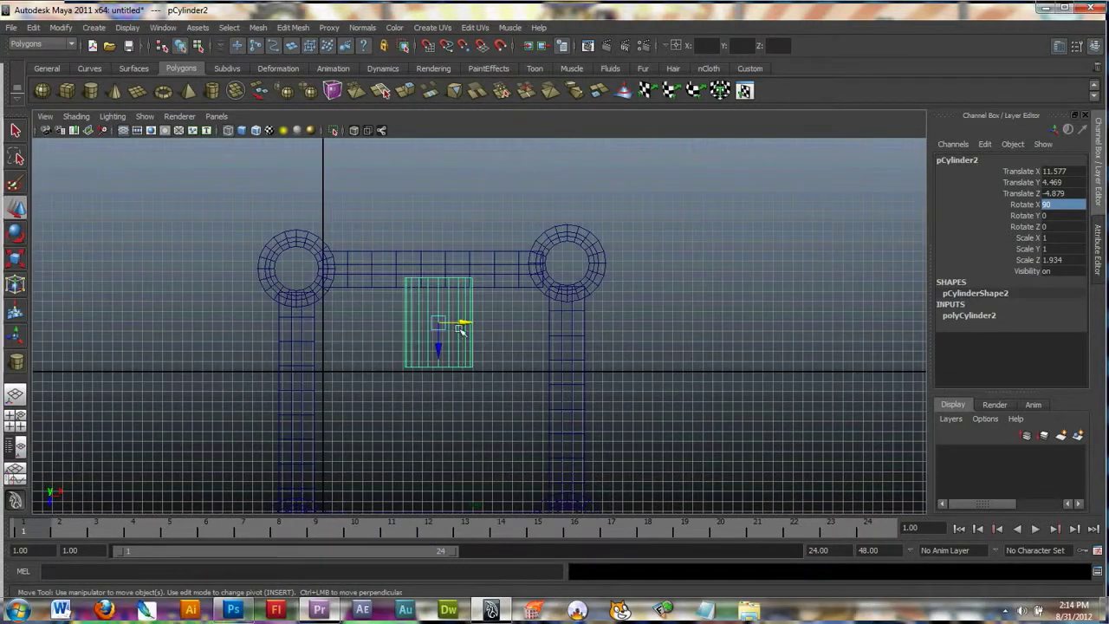
pyautogui.moveTo(462, 330); pyautogui.dragTo(439, 306)
pyautogui.press('space')
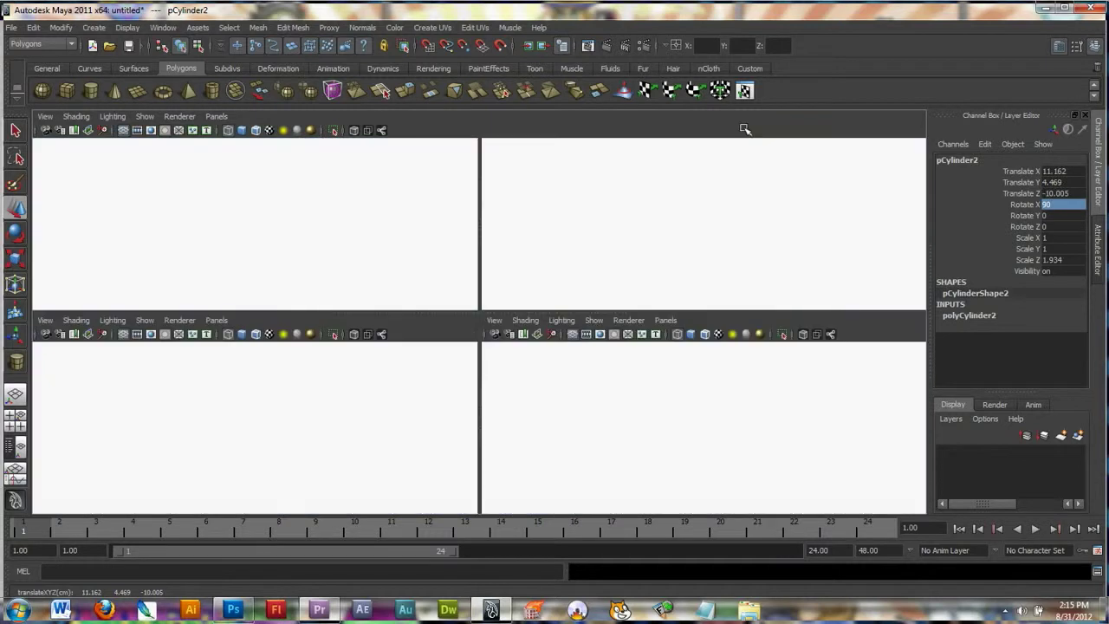
# Return to the perspective view and lower the cylinder to about Y -0.1 so its upper half crosses the base of the wall.
pyautogui.press('space')
pyautogui.keyDown('alt'); pyautogui.moveTo(491, 289); pyautogui.dragTo(523, 204); pyautogui.keyUp('alt')
pyautogui.keyDown('alt'); pyautogui.moveTo(523, 204); pyautogui.dragTo(517, 307, button='middle'); pyautogui.keyUp('alt')
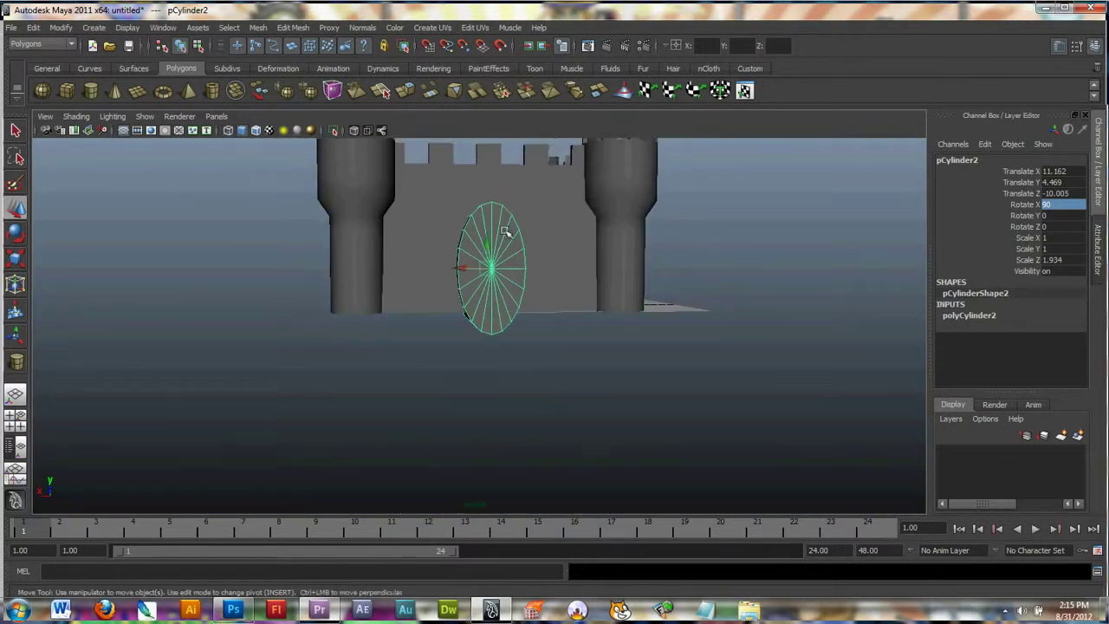
pyautogui.moveTo(487, 243); pyautogui.dragTo(566, 262)
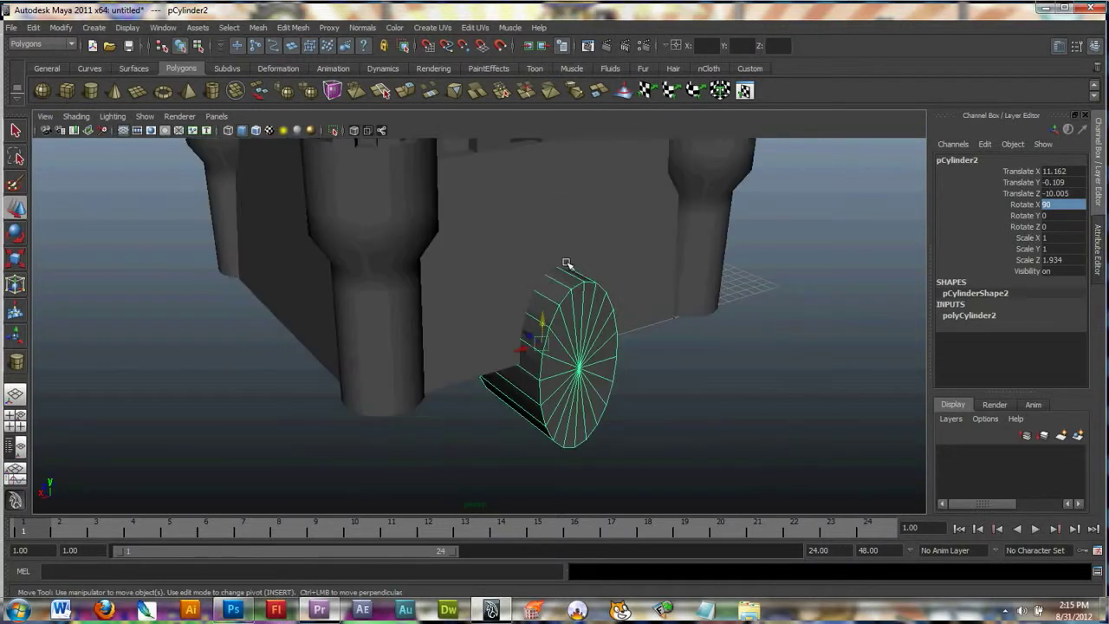
# Subtract the cylinder from the wall it crosses with a Booleans Difference to cut an arched gateway.
pyautogui.keyDown('alt'); pyautogui.moveTo(494, 281); pyautogui.dragTo(539, 329); pyautogui.keyUp('alt')
pyautogui.click(494, 278)
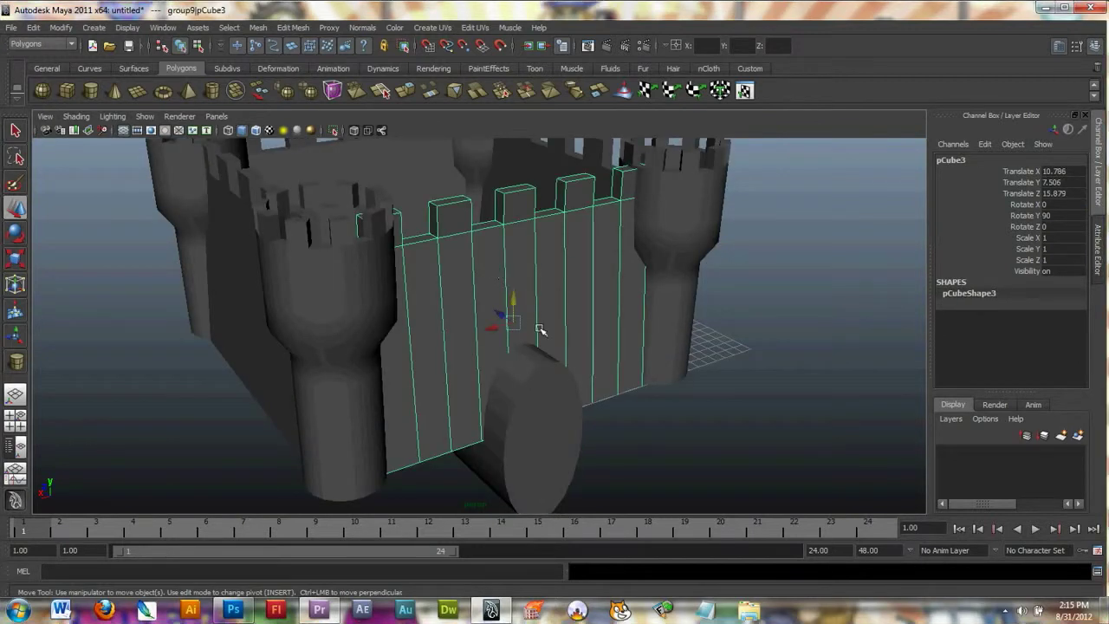
pyautogui.click(533, 458)
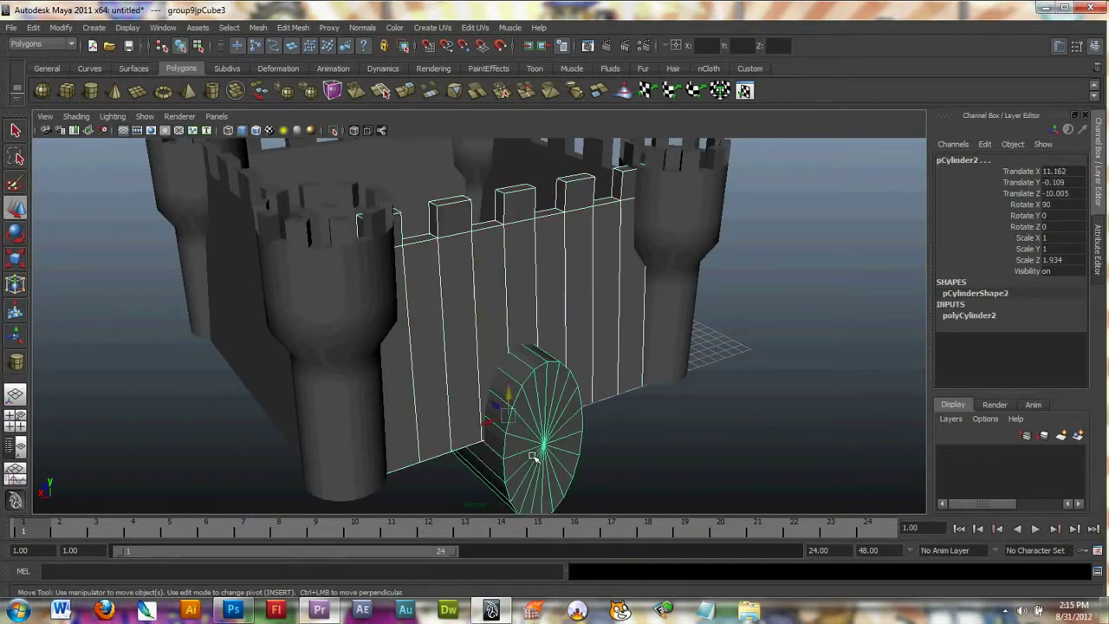
pyautogui.keyDown('alt'); pyautogui.moveTo(480, 334); pyautogui.dragTo(363, 42); pyautogui.keyUp('alt')
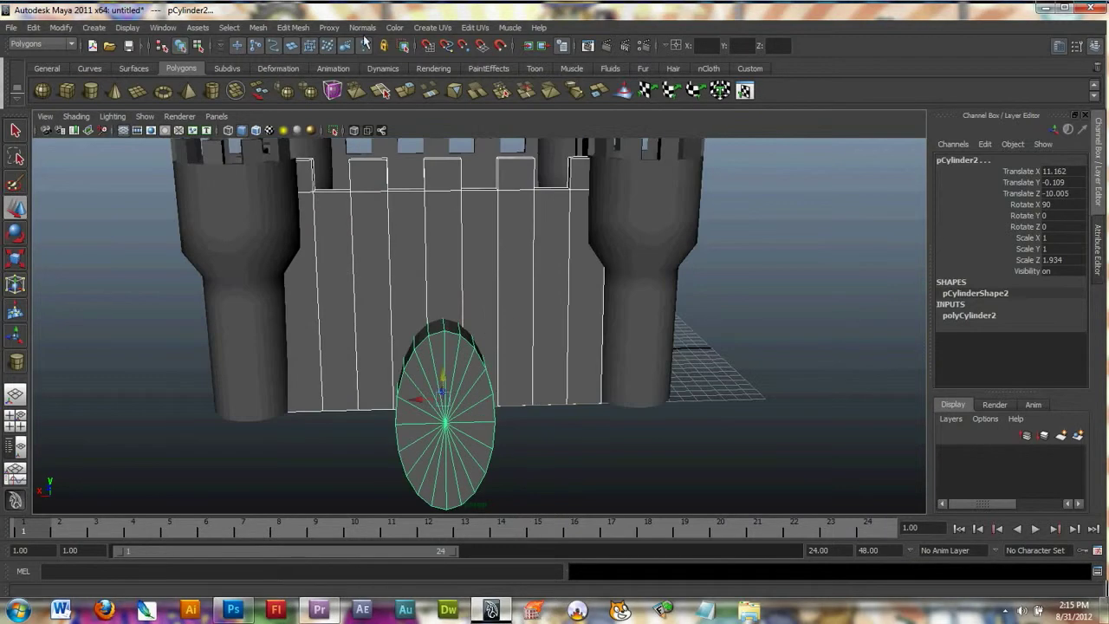
pyautogui.click(290, 26)
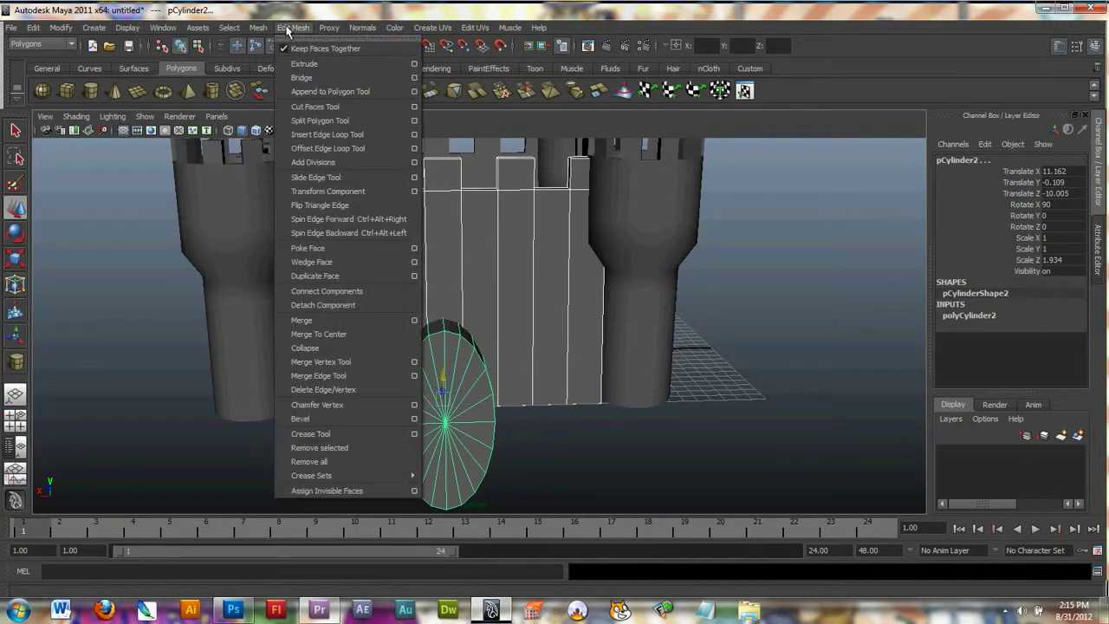
pyautogui.click(286, 29)
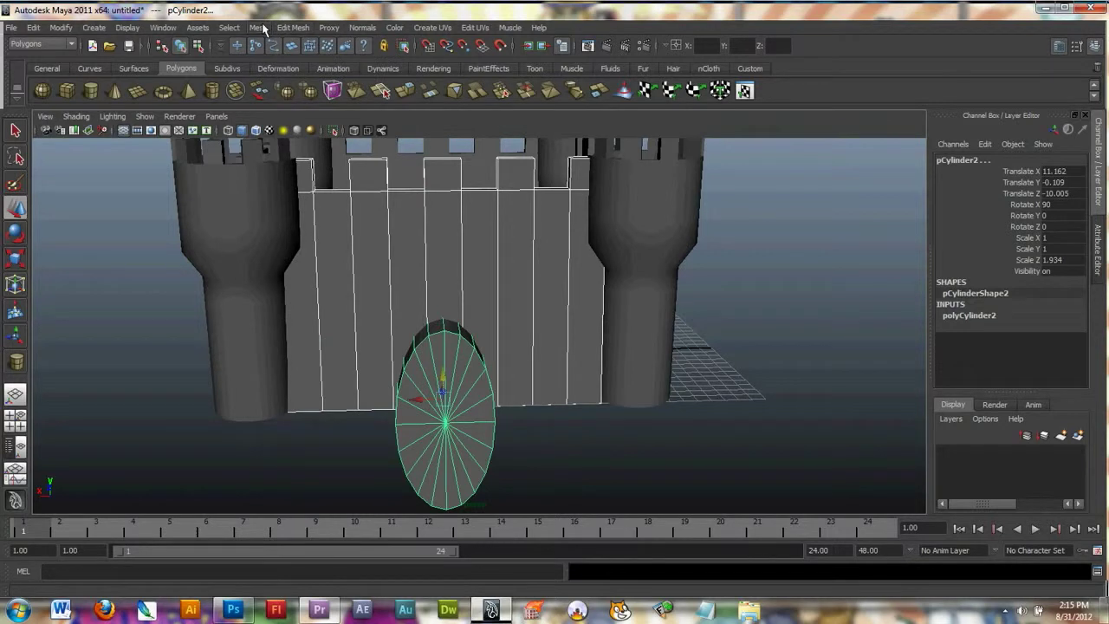
pyautogui.click(260, 28)
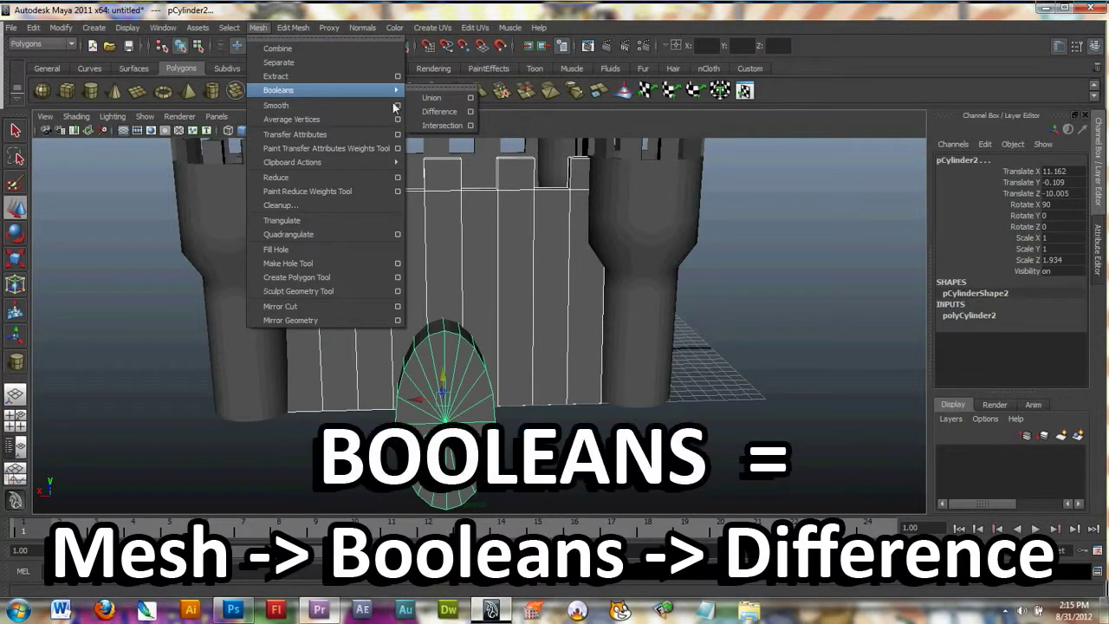
pyautogui.moveTo(491, 33)
pyautogui.moveTo(258, 27)
pyautogui.moveTo(285, 94)
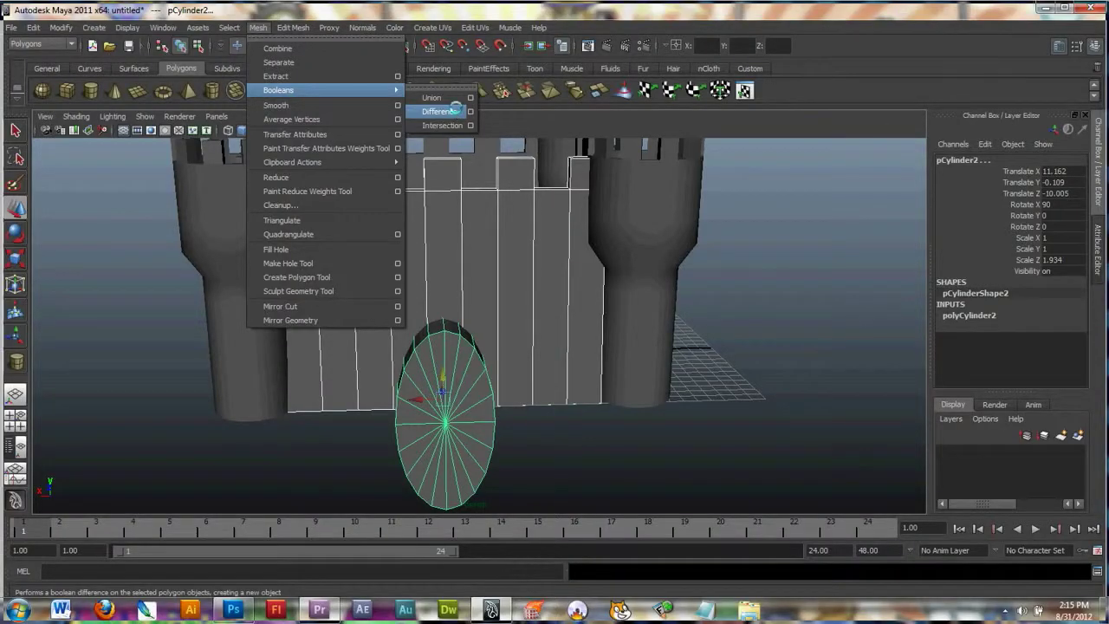
pyautogui.click(455, 110)
pyautogui.click(453, 413)
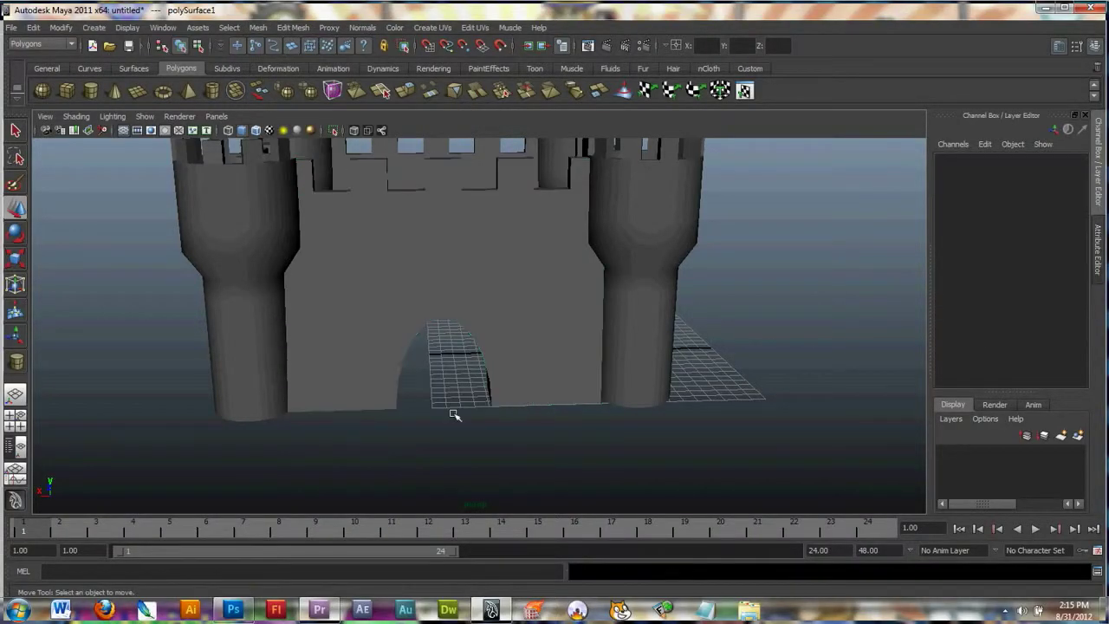
# Create a polygon plane of about 47 by 45 units under the castle and scale it uniformly to about 3.01.
pyautogui.keyDown('alt'); pyautogui.moveTo(453, 414); pyautogui.dragTo(433, 385); pyautogui.keyUp('alt')
pyautogui.keyDown('alt'); pyautogui.moveTo(433, 386); pyautogui.dragTo(204, 382, button='right'); pyautogui.keyUp('alt')
pyautogui.keyDown('alt'); pyautogui.moveTo(416, 367); pyautogui.dragTo(459, 364); pyautogui.keyUp('alt')
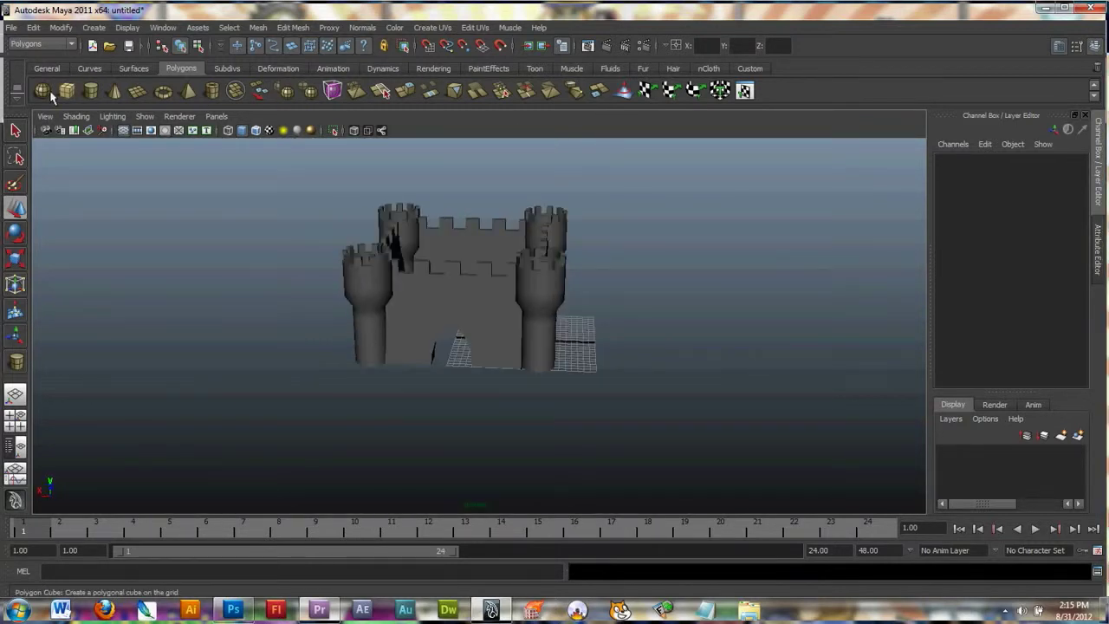
pyautogui.click(138, 91)
pyautogui.keyDown('alt'); pyautogui.moveTo(433, 300); pyautogui.dragTo(230, 329); pyautogui.keyUp('alt')
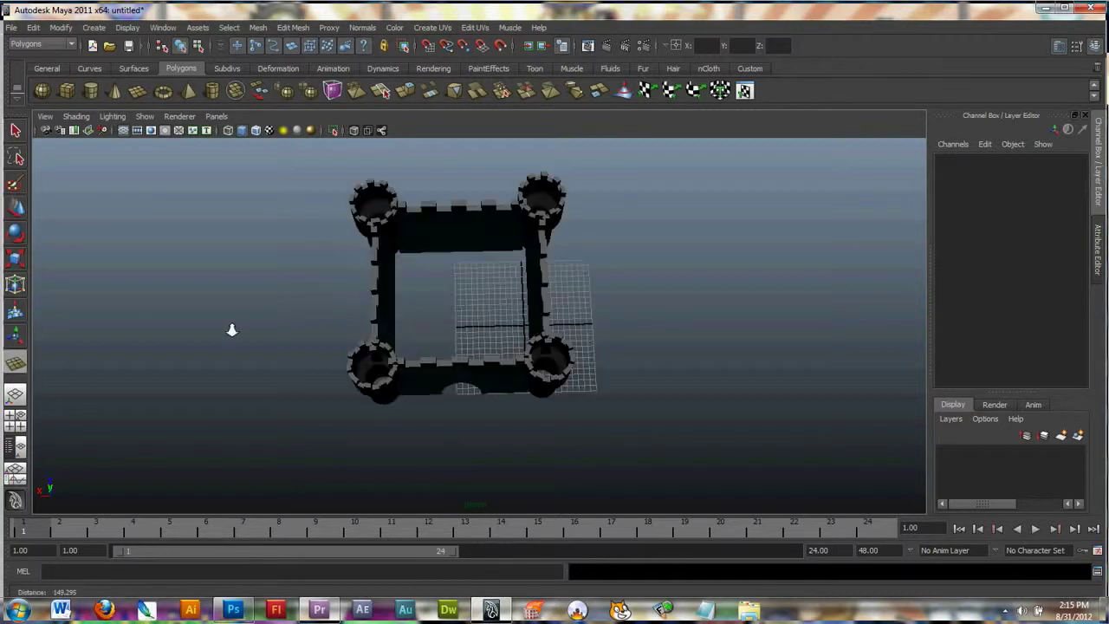
pyautogui.moveTo(394, 208); pyautogui.dragTo(564, 354)
pyautogui.press('r')
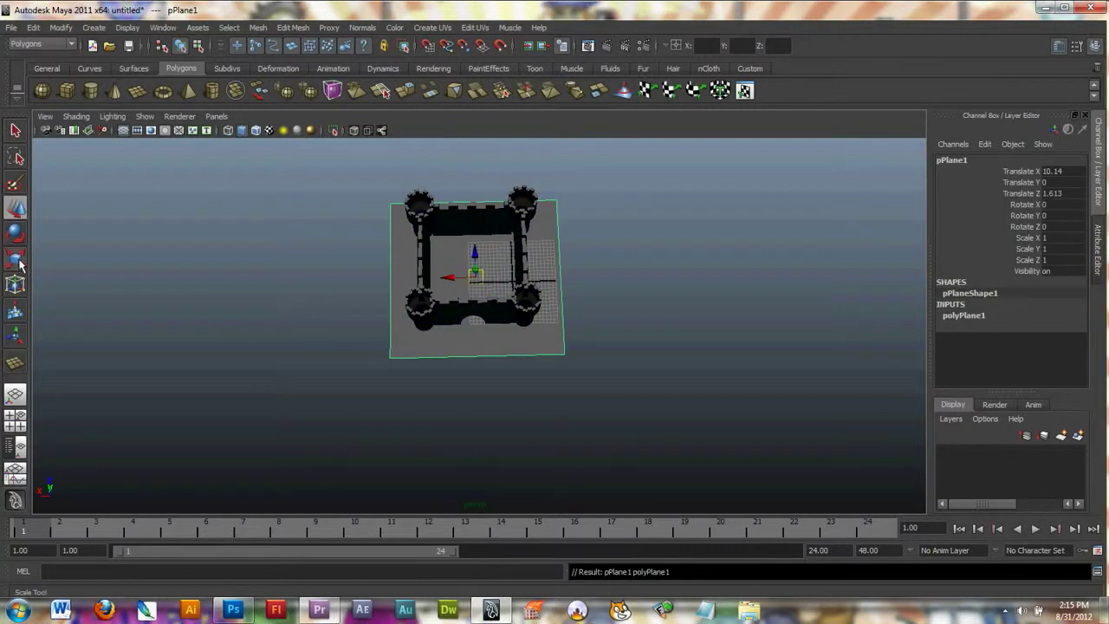
pyautogui.moveTo(475, 275); pyautogui.dragTo(572, 286)
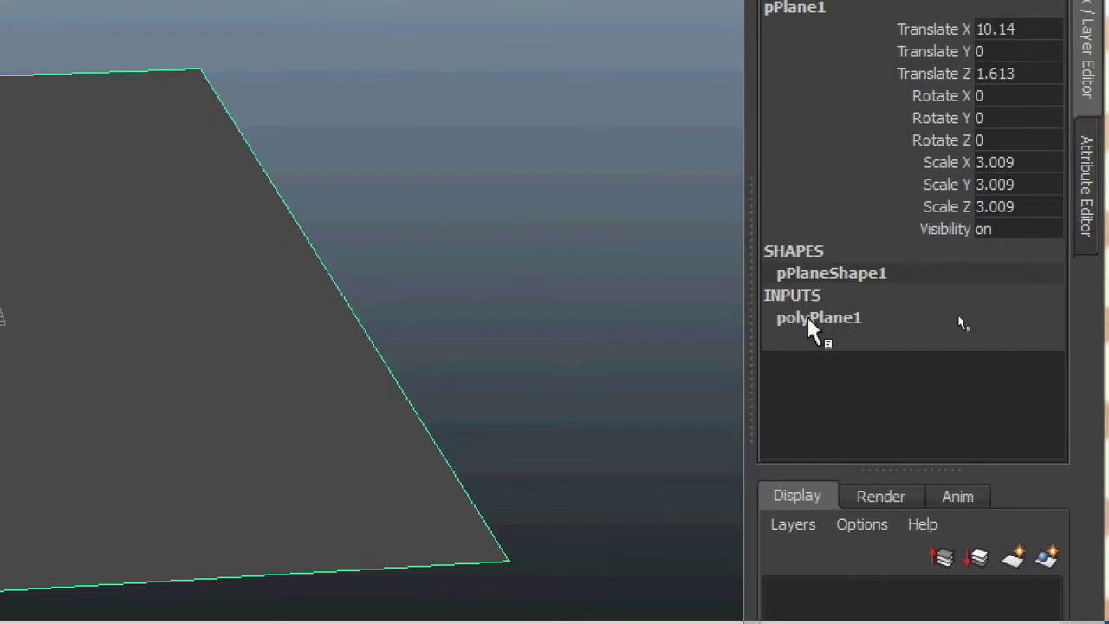
# Set the ground plane's Subdivisions Width and Subdivisions Height to 25.
pyautogui.click(960, 315)
pyautogui.click(998, 381)
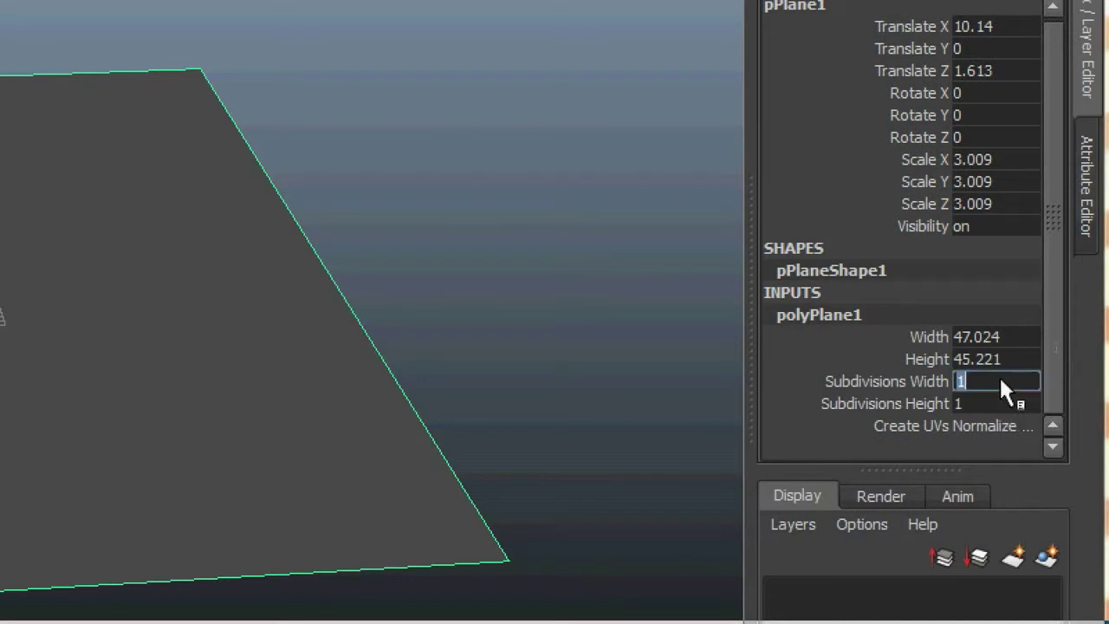
pyautogui.write('25')
pyautogui.click(979, 403)
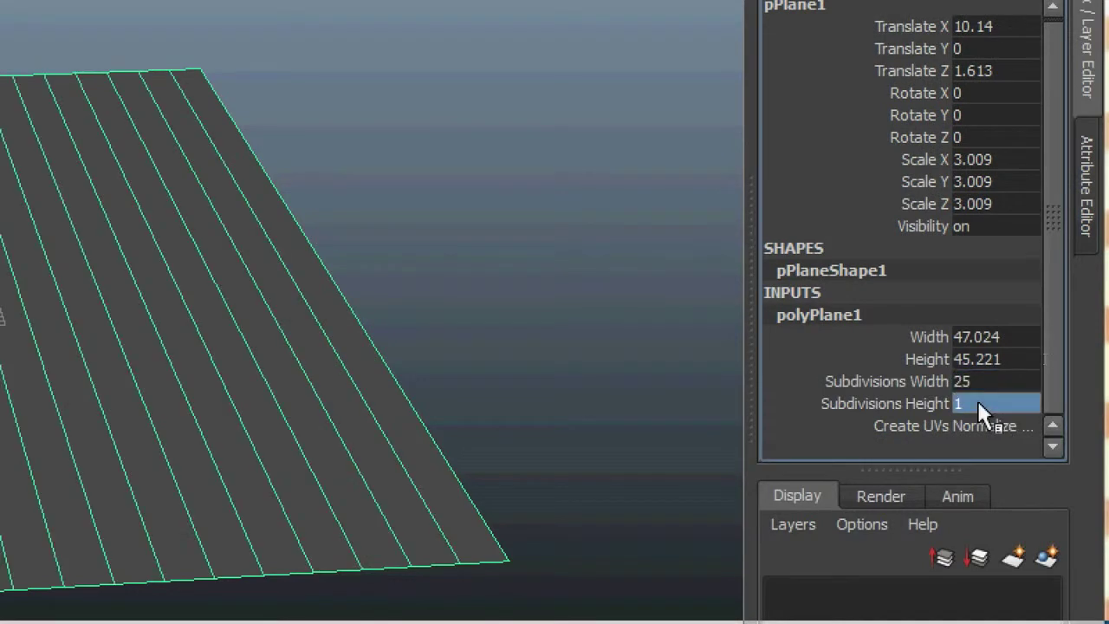
pyautogui.write('25')
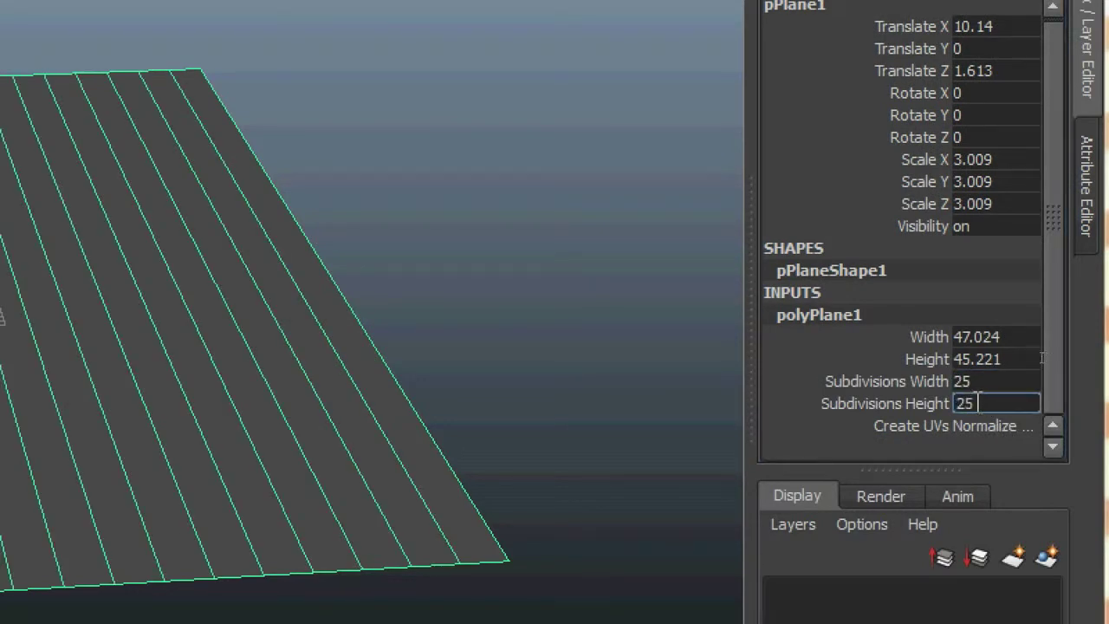
pyautogui.press('Return')
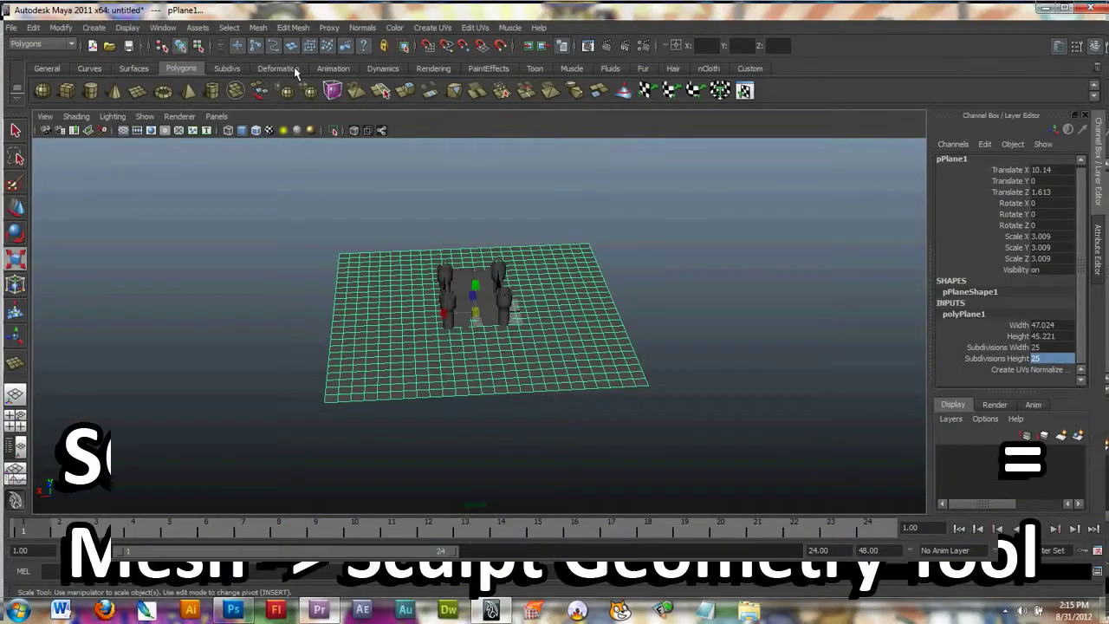
# Start the Sculpt Geometry Tool with Radius(U) and Radius(L) at 8 and push dents into the ground in front of the castle.
pyautogui.click(259, 27)
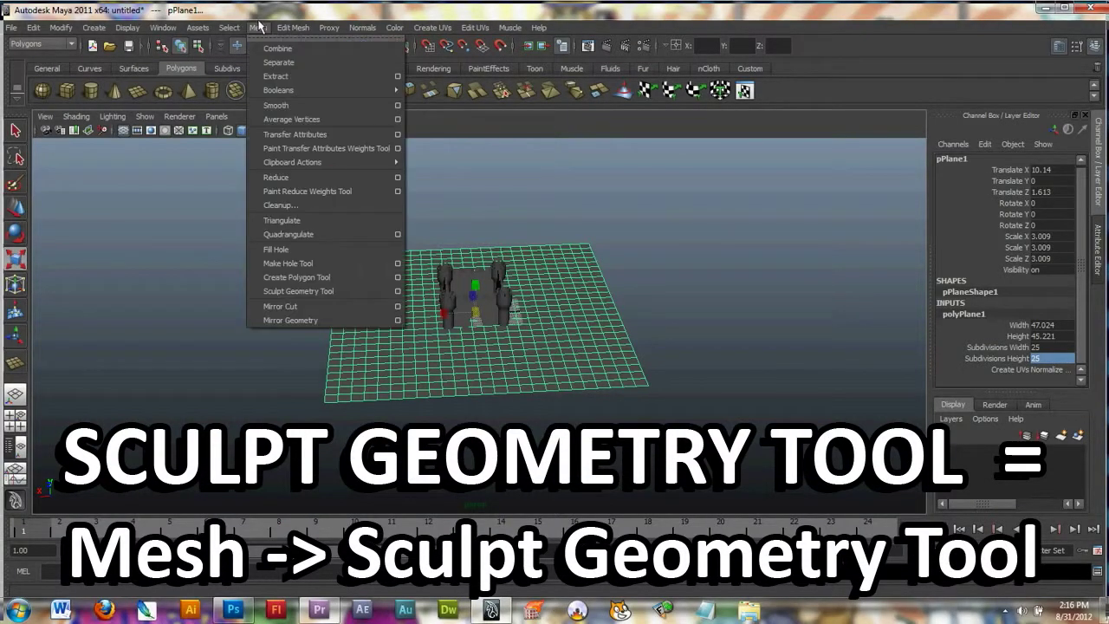
pyautogui.click(298, 291)
pyautogui.doubleClick(16, 363)
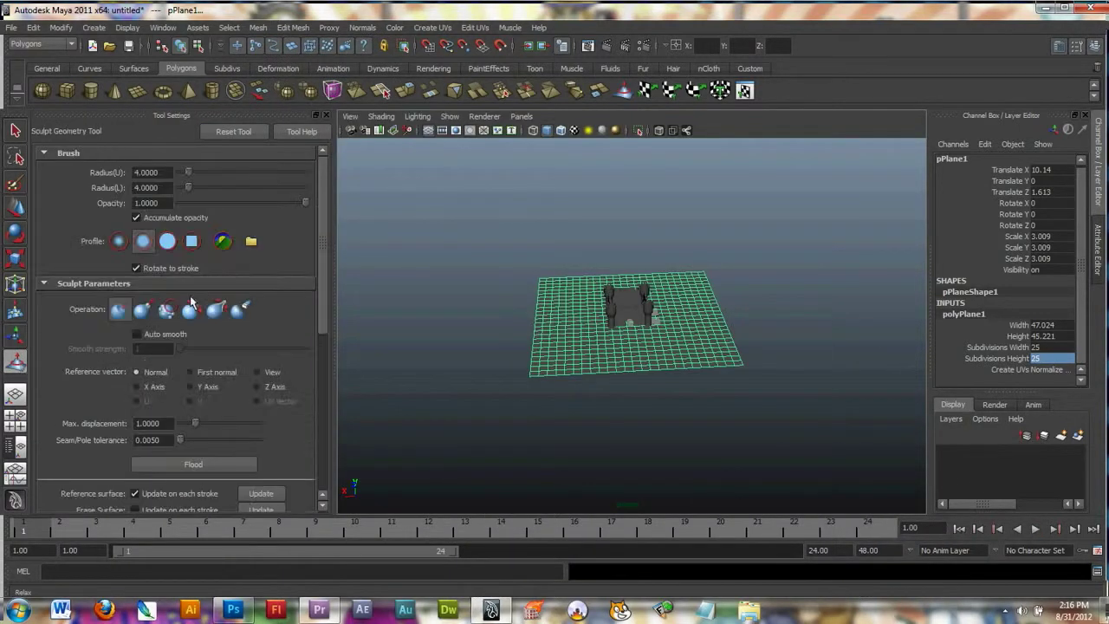
pyautogui.click(136, 173)
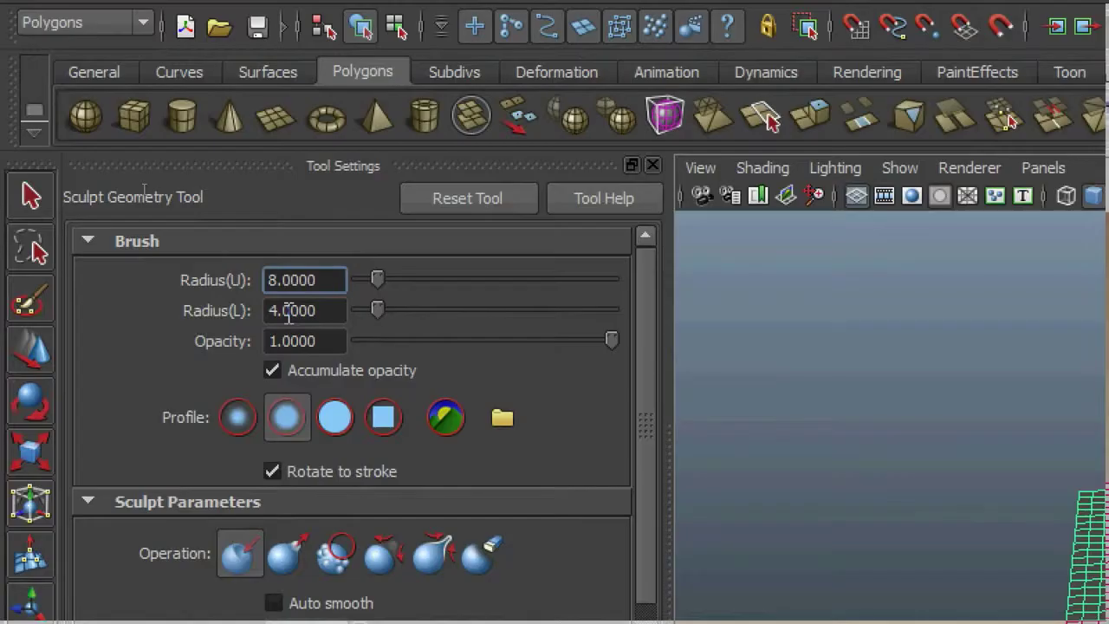
pyautogui.click(286, 310)
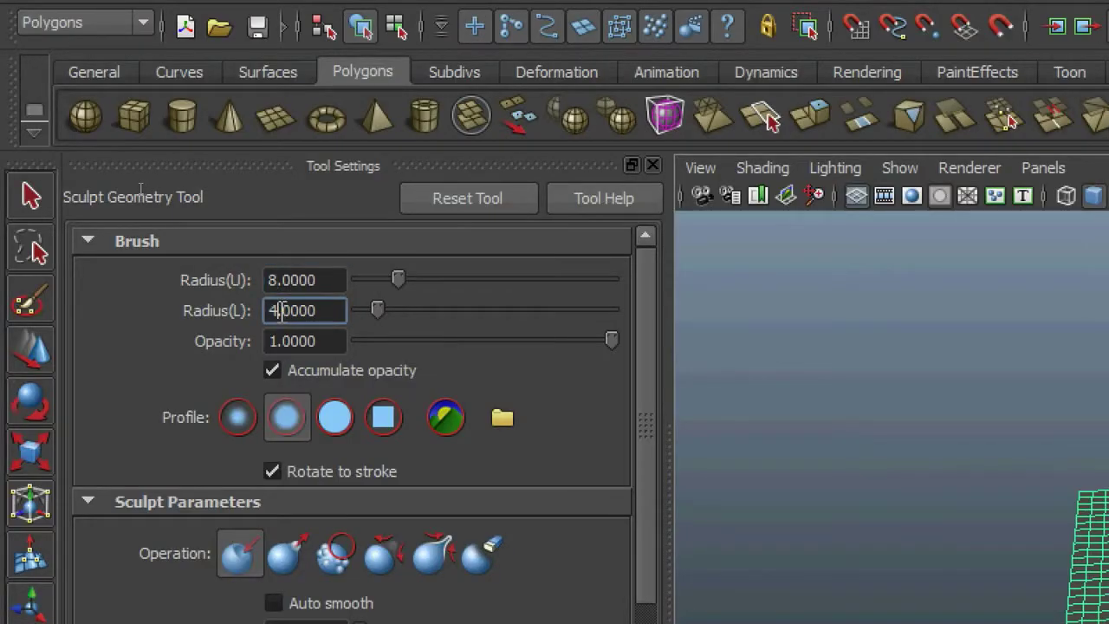
pyautogui.write('8')
pyautogui.press('Return')
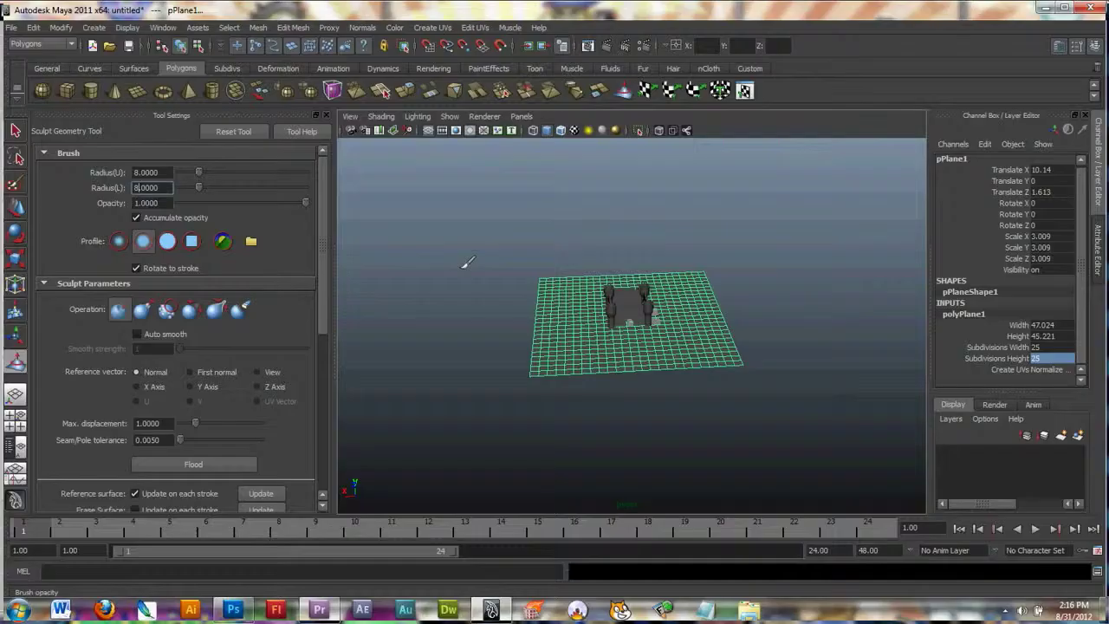
pyautogui.keyDown('alt'); pyautogui.moveTo(549, 301); pyautogui.dragTo(866, 307, button='right'); pyautogui.keyUp('alt')
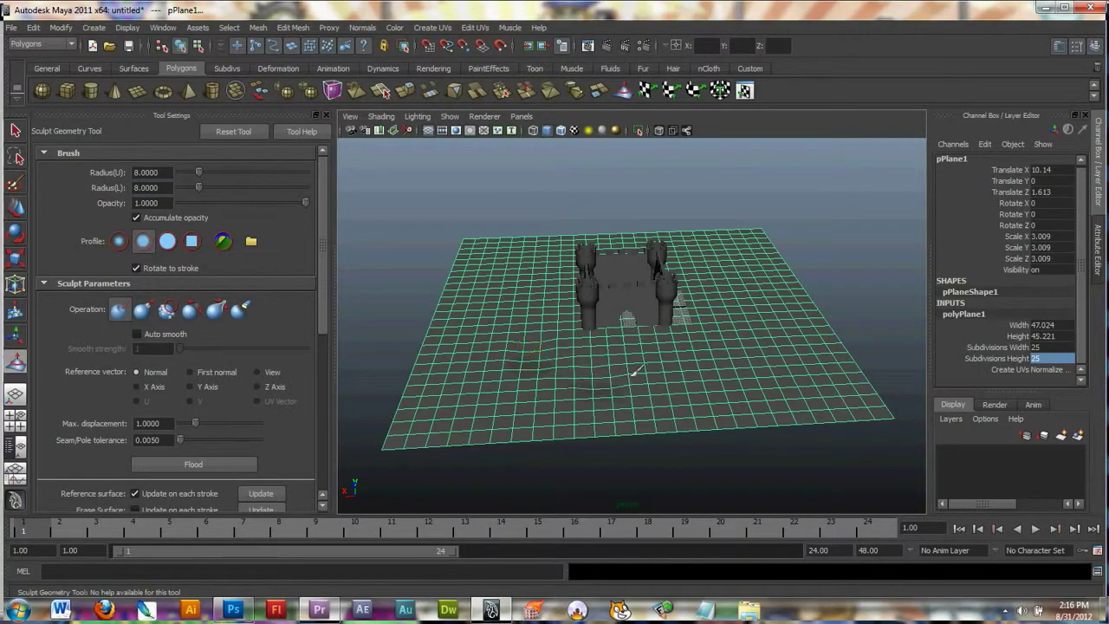
pyautogui.moveTo(742, 366)
pyautogui.keyDown('alt'); pyautogui.mouseDown()
pyautogui.moveTo(630, 329)
pyautogui.moveTo(702, 351)
pyautogui.mouseUp(); pyautogui.keyUp('alt')
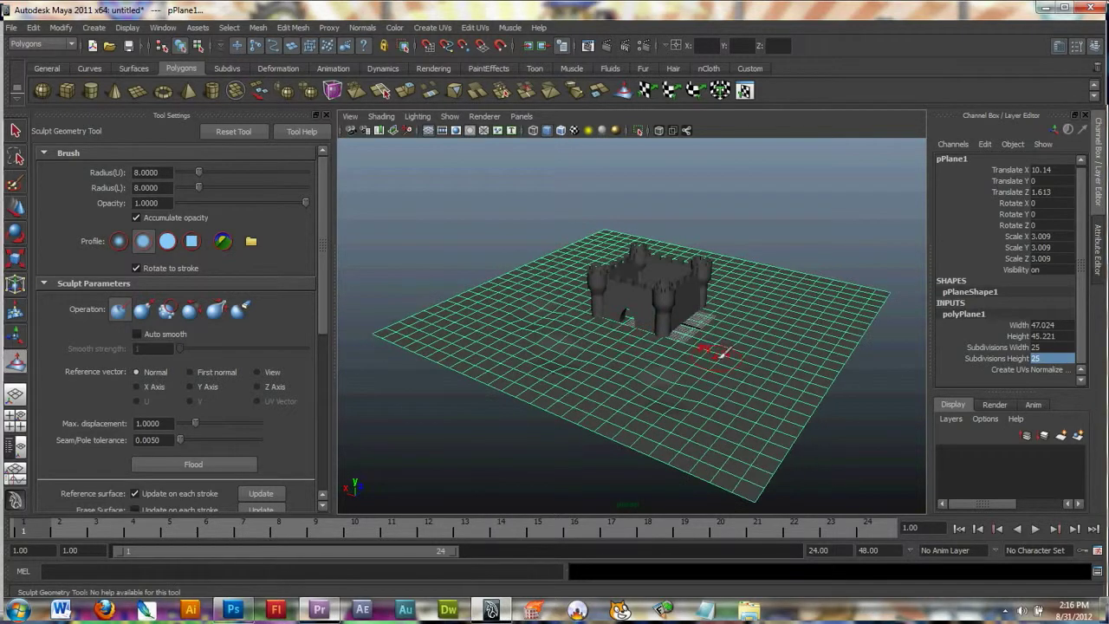
# Switch the sculpting operation to Pull and raise uneven hills in the ground around the castle.
pyautogui.click(142, 309)
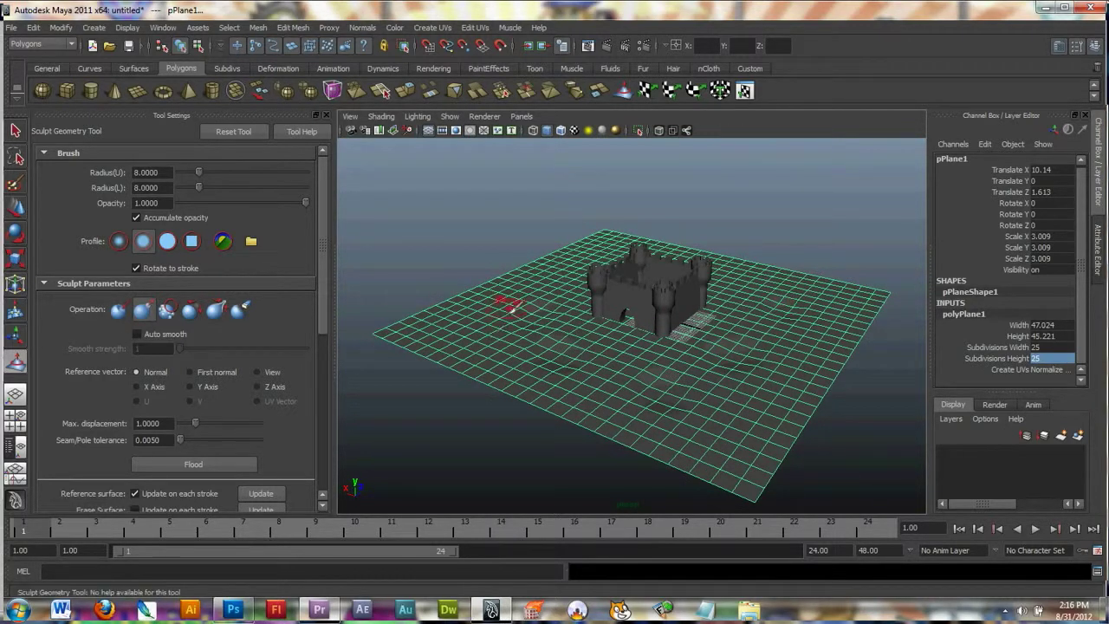
pyautogui.keyDown('alt'); pyautogui.moveTo(508, 304); pyautogui.dragTo(519, 297); pyautogui.keyUp('alt')
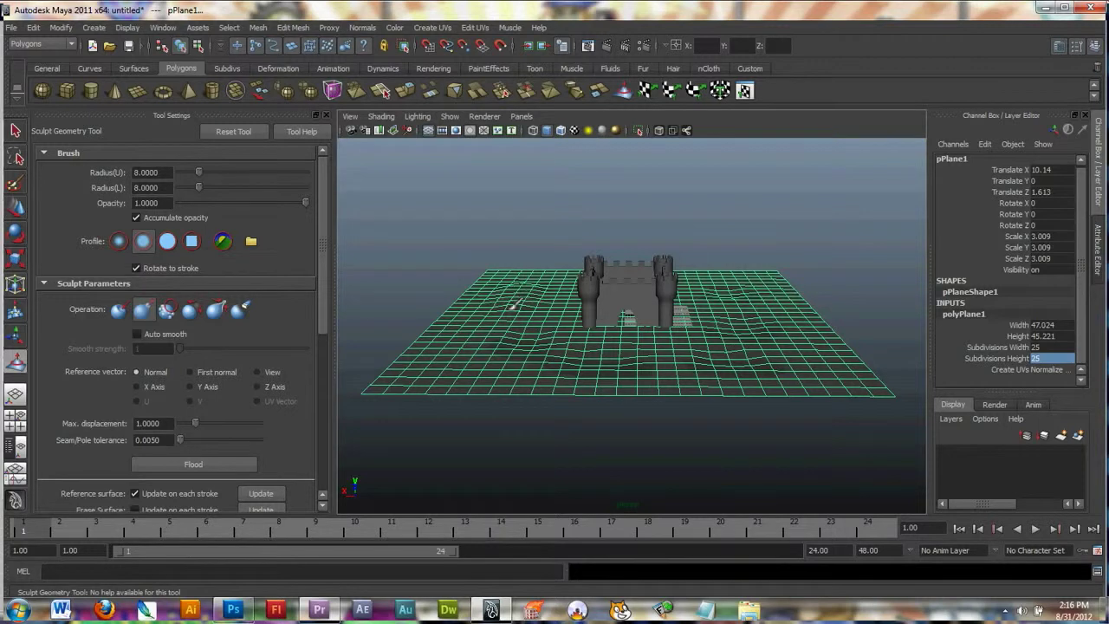
pyautogui.moveTo(463, 351); pyautogui.dragTo(530, 273)
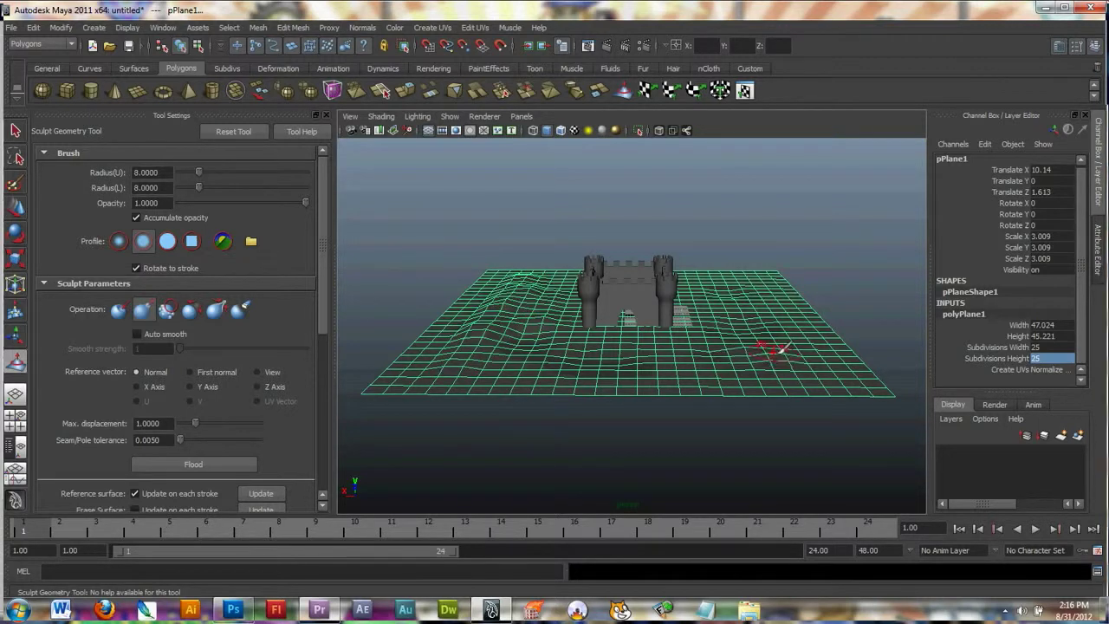
pyautogui.keyDown('alt'); pyautogui.moveTo(750, 295); pyautogui.dragTo(693, 346); pyautogui.keyUp('alt')
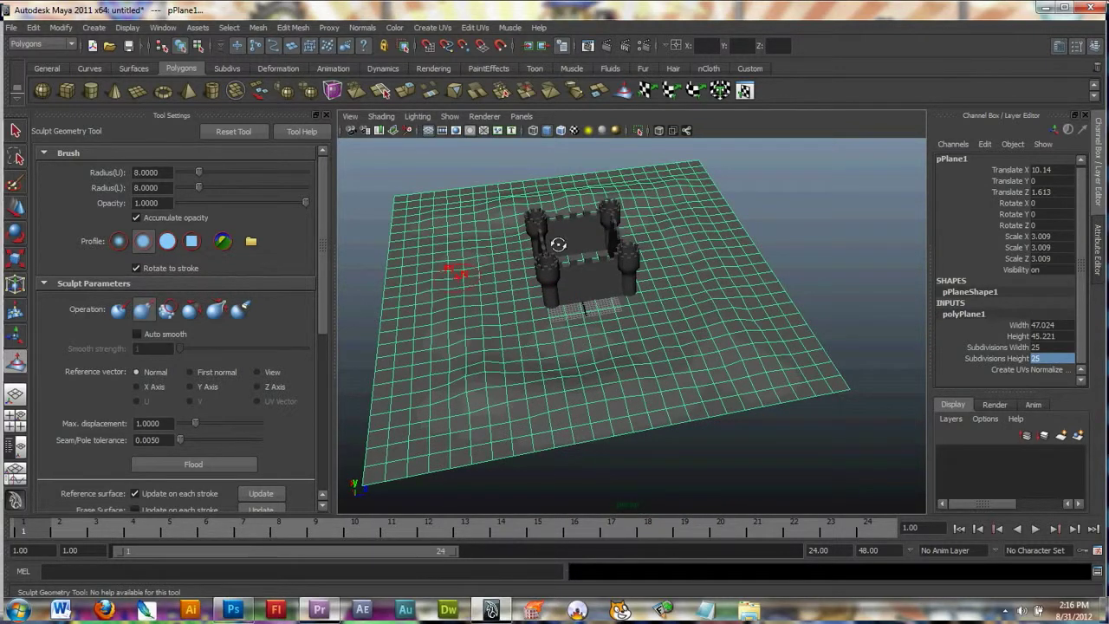
pyautogui.keyDown('alt'); pyautogui.moveTo(558, 244); pyautogui.dragTo(552, 193); pyautogui.keyUp('alt')
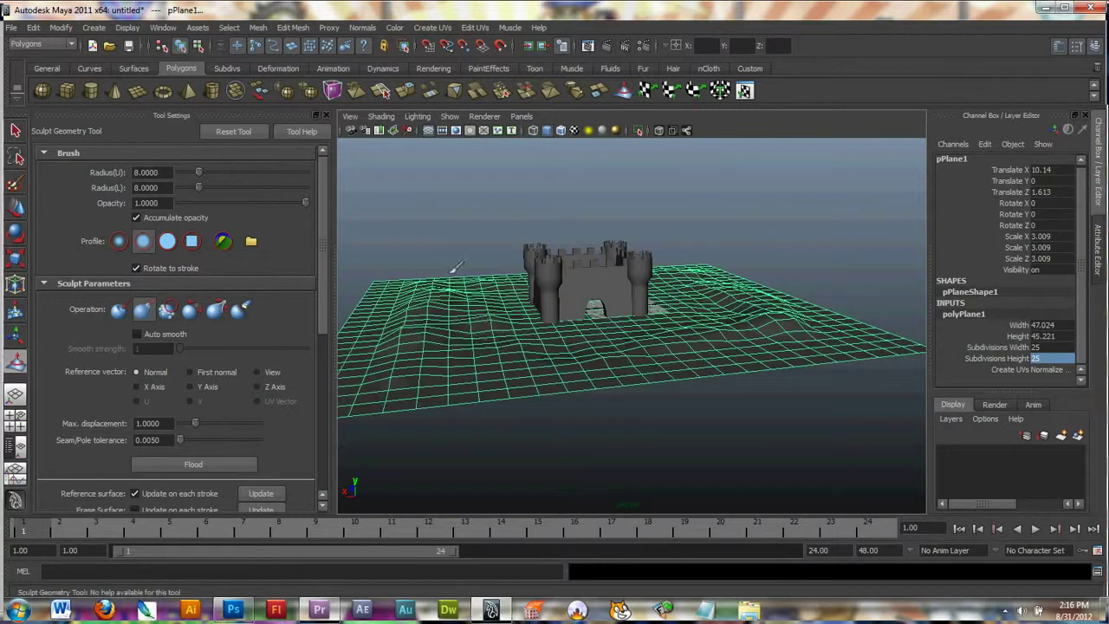
pyautogui.keyDown('alt'); pyautogui.moveTo(494, 332); pyautogui.dragTo(537, 339); pyautogui.keyUp('alt')
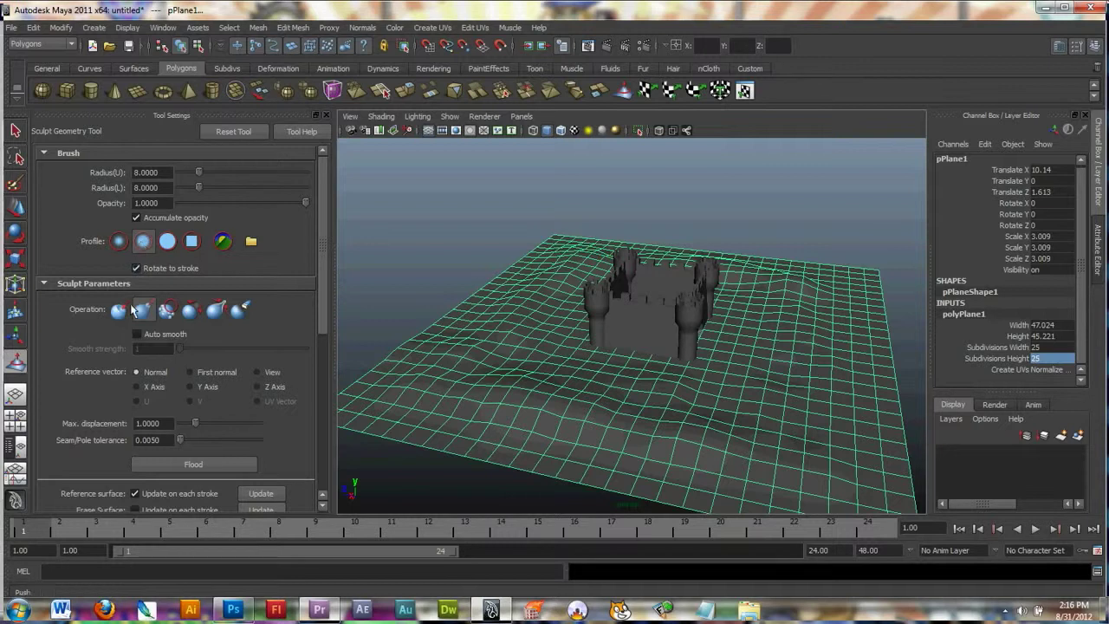
# Set the sculpting operation to Push with Radius(U) and Radius(L) at 4, and view the castle from above.
pyautogui.moveTo(139, 172); pyautogui.dragTo(128, 174)
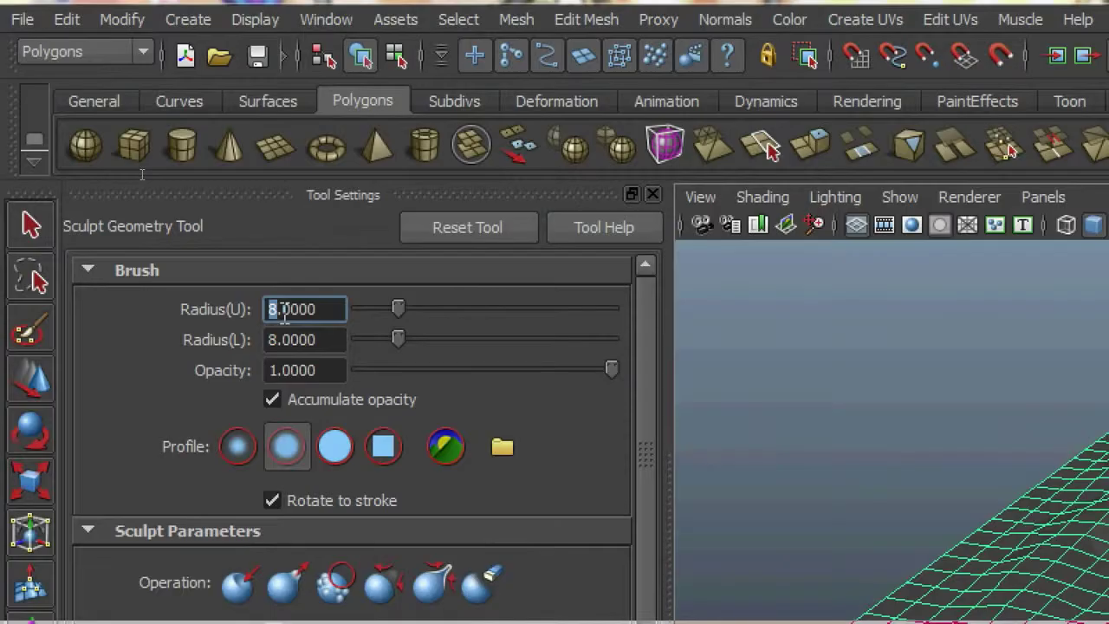
pyautogui.write('4')
pyautogui.click(270, 340)
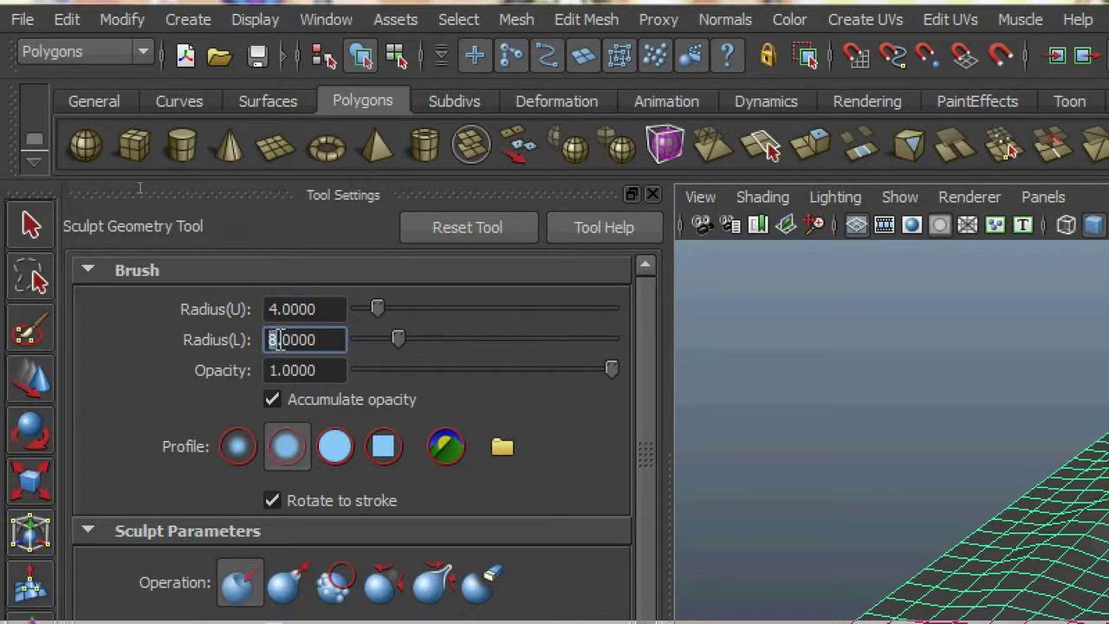
pyautogui.keyDown('alt'); pyautogui.moveTo(450, 329); pyautogui.dragTo(493, 354); pyautogui.keyUp('alt')
pyautogui.keyDown('alt'); pyautogui.moveTo(493, 354); pyautogui.dragTo(619, 329, button='right'); pyautogui.keyUp('alt')
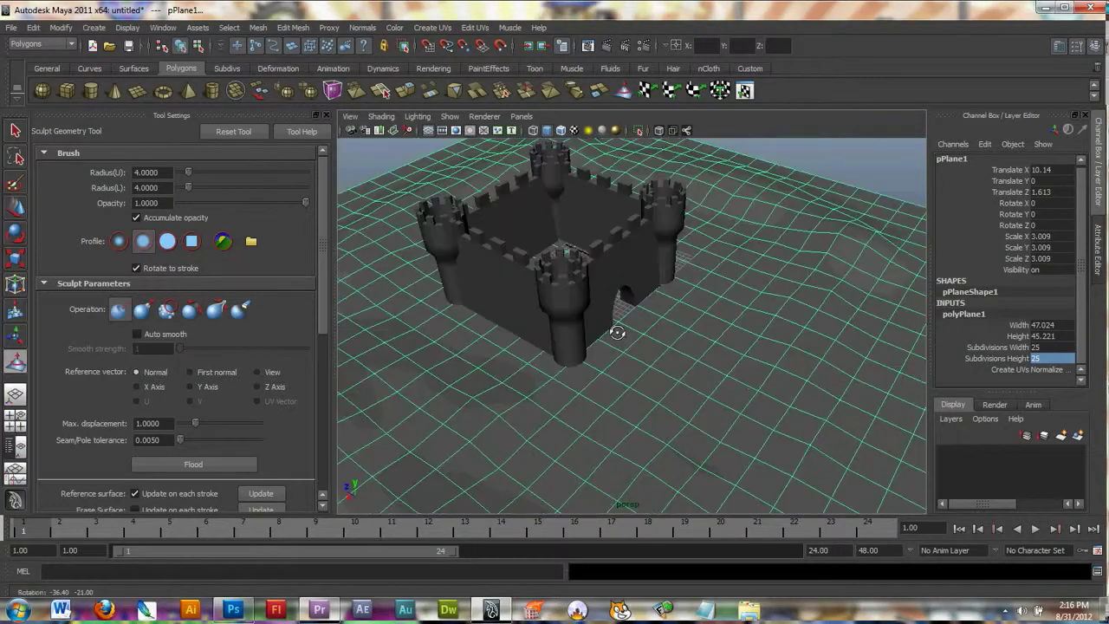
pyautogui.keyDown('alt'); pyautogui.moveTo(619, 329); pyautogui.dragTo(639, 350); pyautogui.keyUp('alt')
pyautogui.keyDown('alt'); pyautogui.moveTo(570, 358); pyautogui.dragTo(522, 230); pyautogui.keyUp('alt')
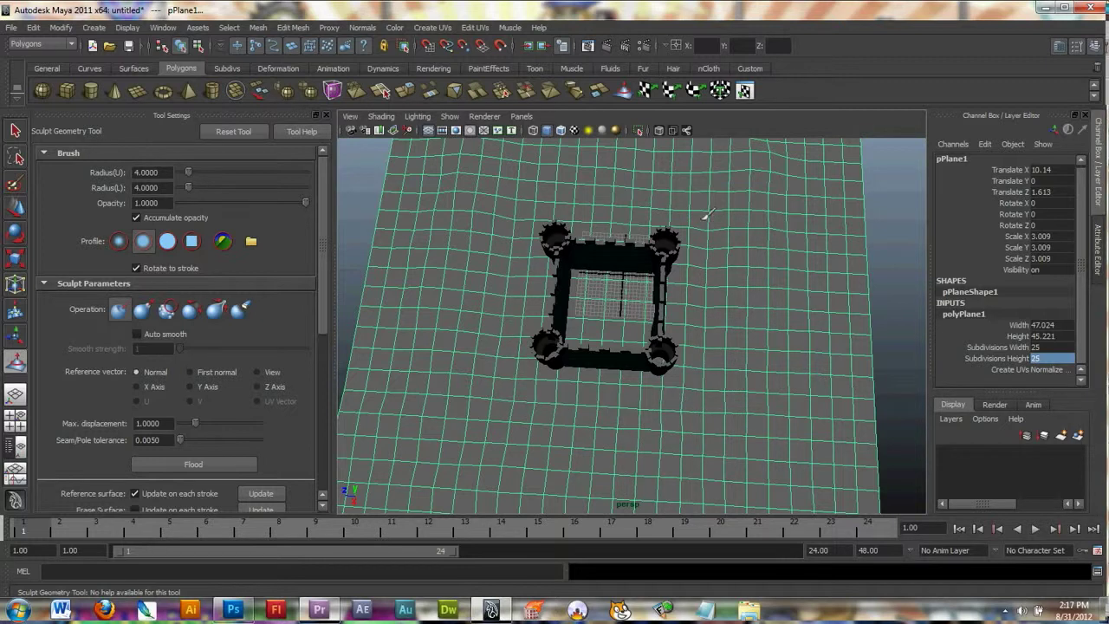
# View the castle's arched gateway up close and undo the last polygon cube created there.
pyautogui.moveTo(706, 214)
pyautogui.keyDown('alt'); pyautogui.mouseDown()
pyautogui.moveTo(627, 178)
pyautogui.moveTo(470, 230)
pyautogui.moveTo(514, 220)
pyautogui.mouseUp(); pyautogui.keyUp('alt')
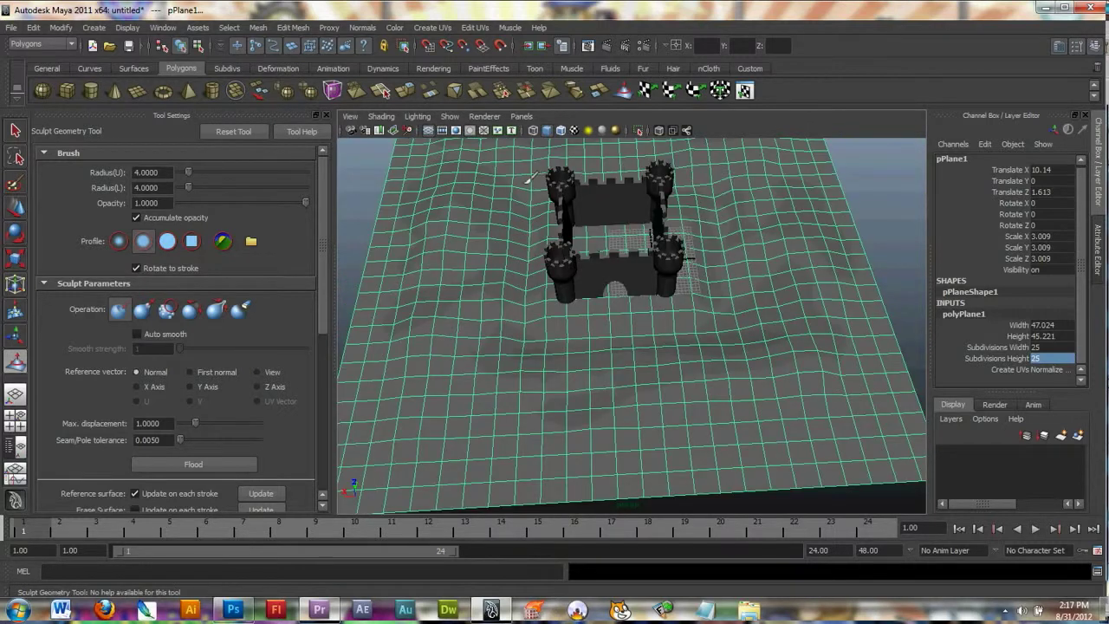
pyautogui.keyDown('alt'); pyautogui.moveTo(693, 168); pyautogui.dragTo(706, 234); pyautogui.keyUp('alt')
pyautogui.keyDown('alt'); pyautogui.moveTo(706, 234); pyautogui.dragTo(673, 356, button='right'); pyautogui.keyUp('alt')
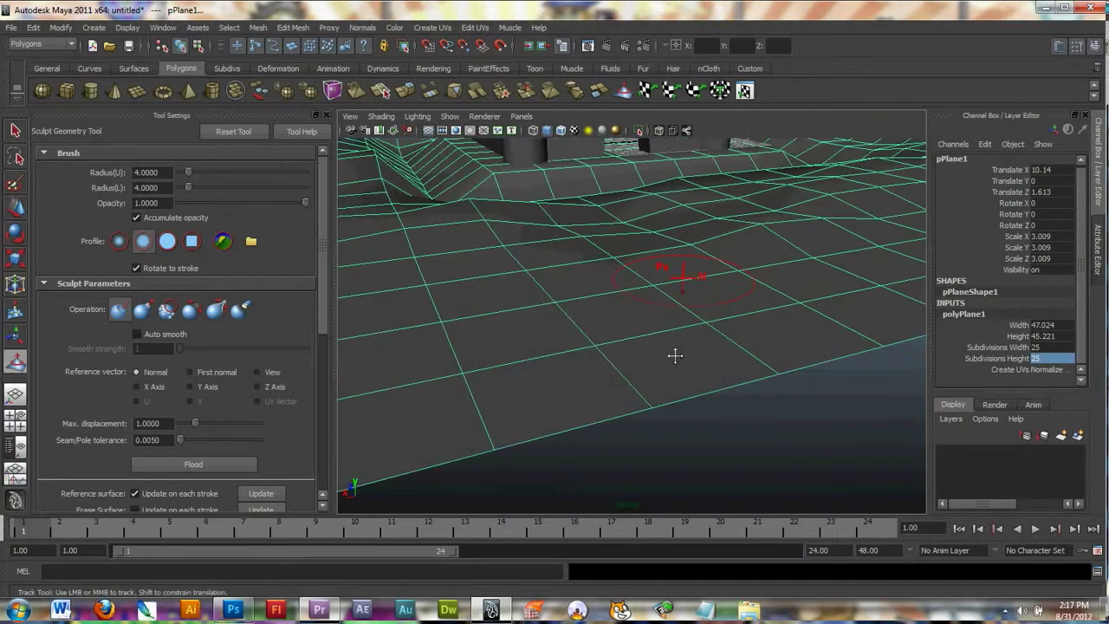
pyautogui.keyDown('alt'); pyautogui.moveTo(676, 233); pyautogui.dragTo(681, 383, button='middle'); pyautogui.keyUp('alt')
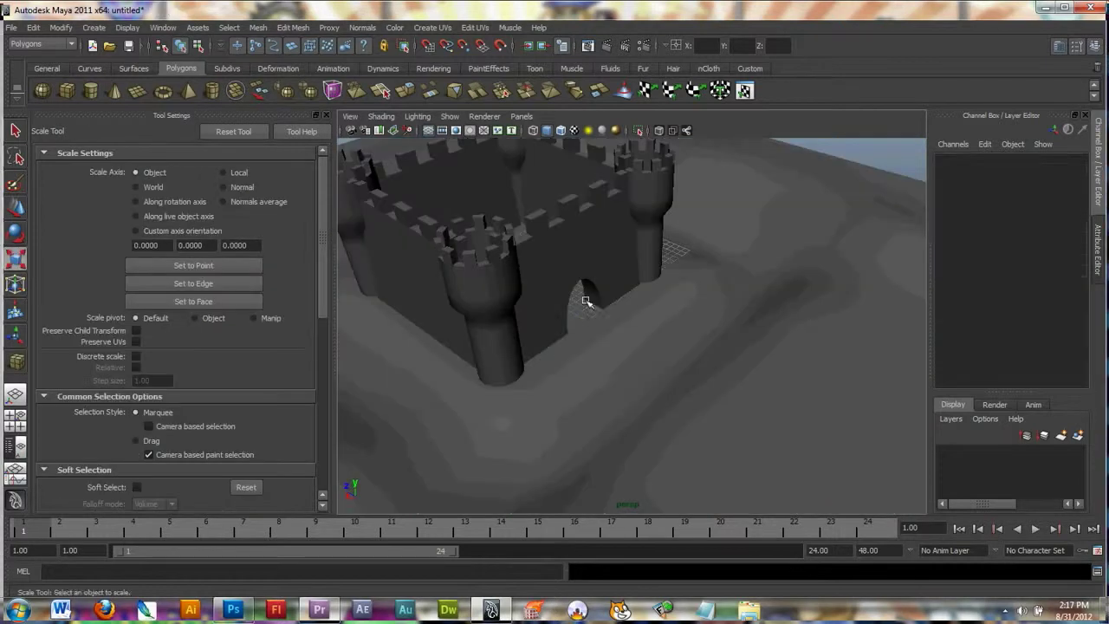
pyautogui.hotkey('ctrl', 'z')
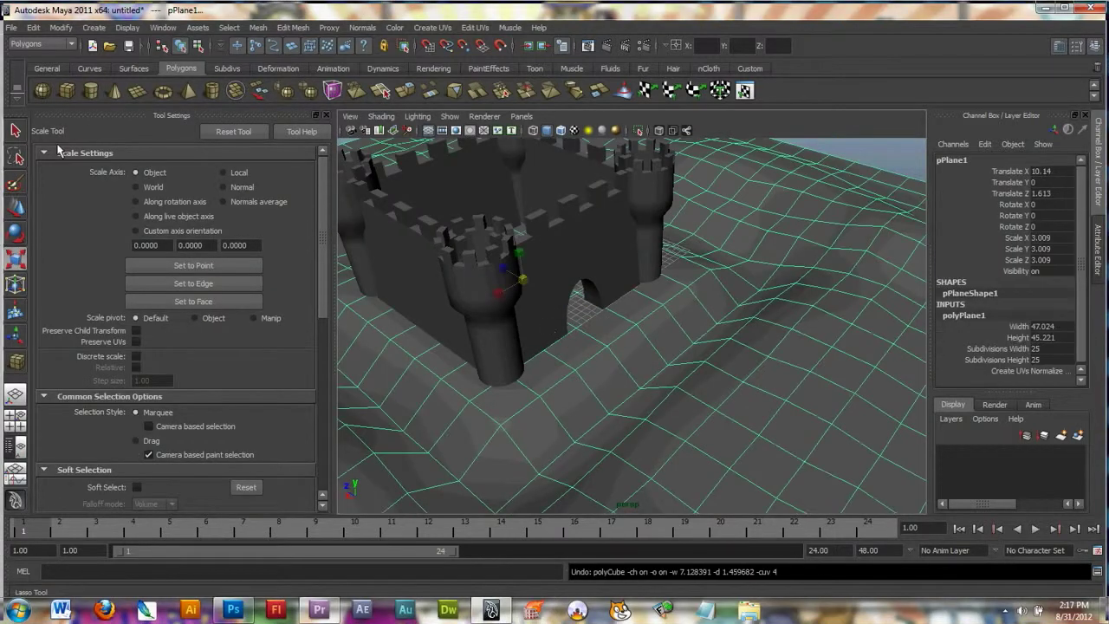
# Draw a thin polygon box across the gateway's threshold and stretch it outward to a Scale Z of about 24.1.
pyautogui.click(66, 90)
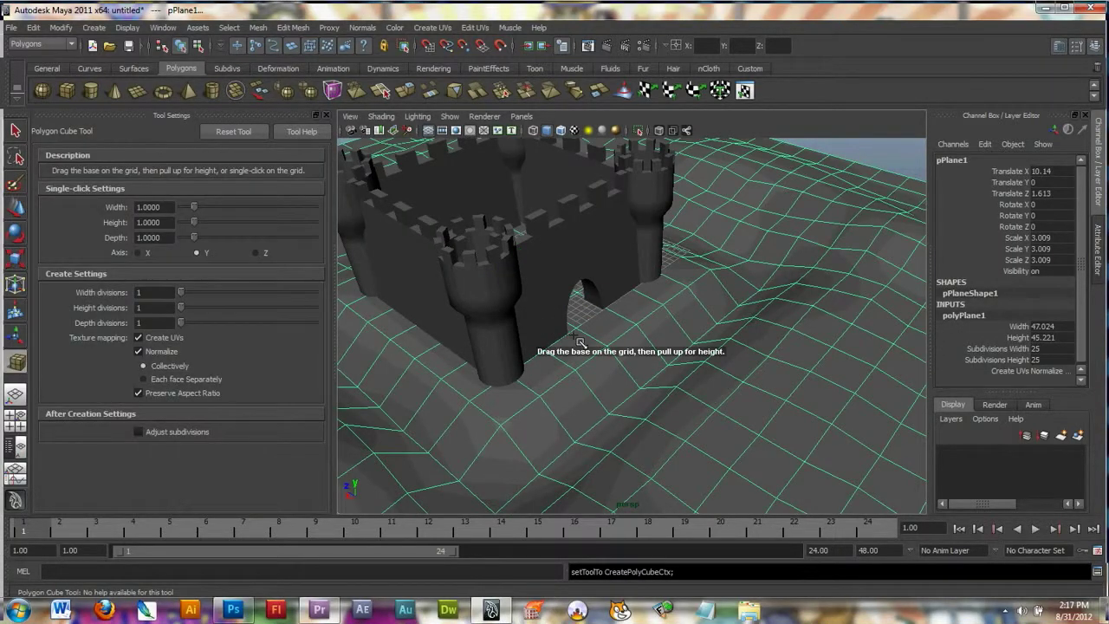
pyautogui.moveTo(580, 342); pyautogui.dragTo(601, 310)
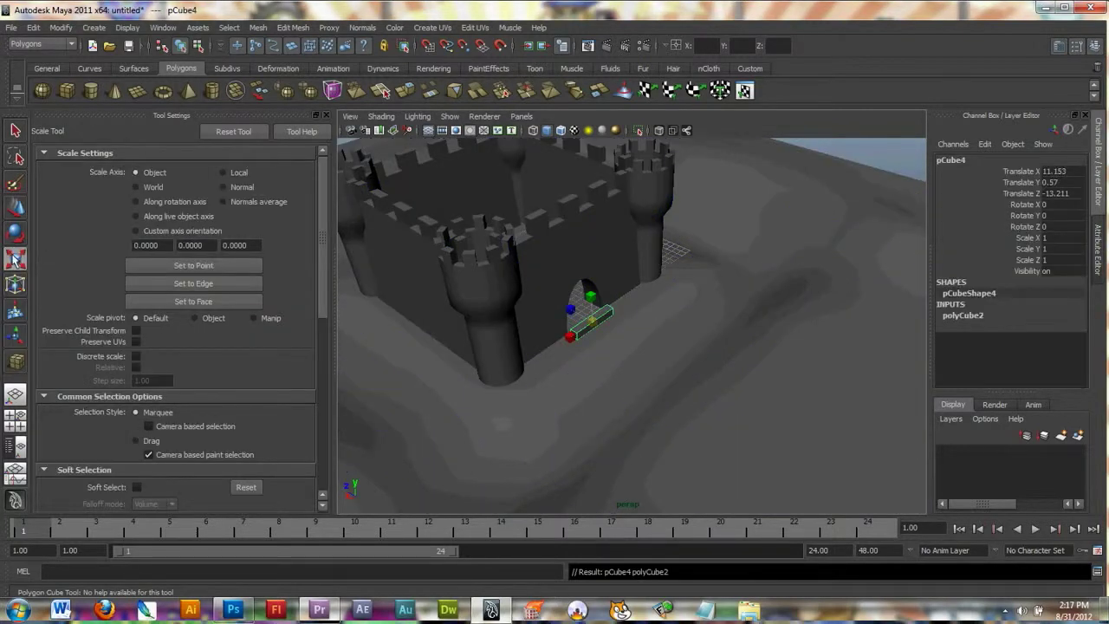
pyautogui.moveTo(570, 309); pyautogui.dragTo(364, 258)
pyautogui.moveTo(568, 309); pyautogui.dragTo(620, 341)
# Move the drawbridge slab outward to Translate Z about -21.8, lower it to Translate Y about -0.16, and deselect it.
pyautogui.click(15, 207)
pyautogui.hotkey('ctrl', 'z')
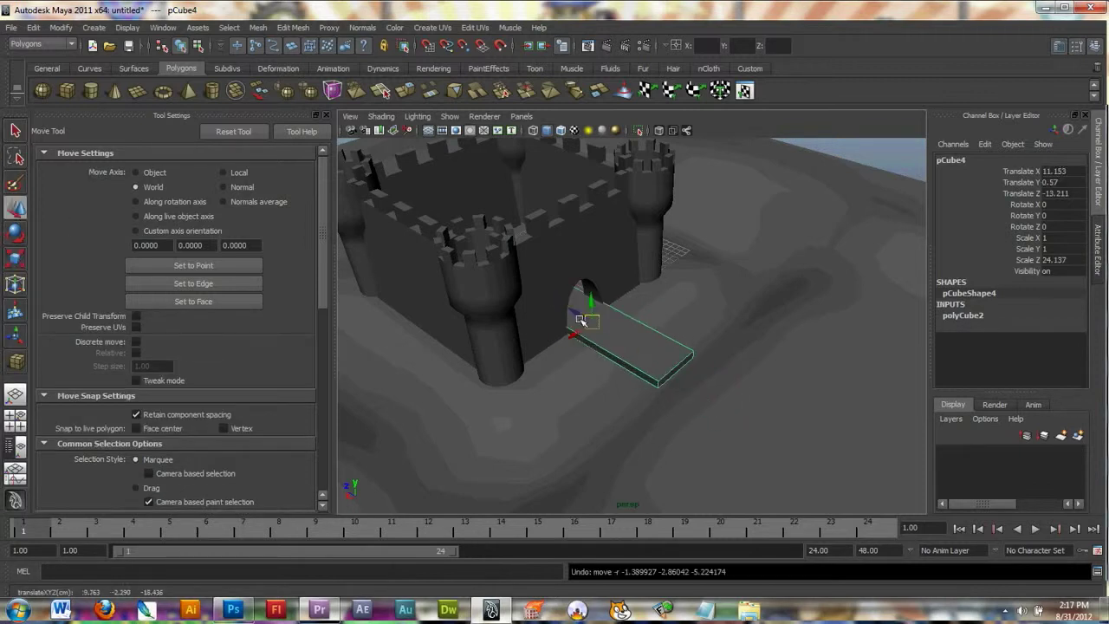
pyautogui.moveTo(573, 310); pyautogui.dragTo(606, 337)
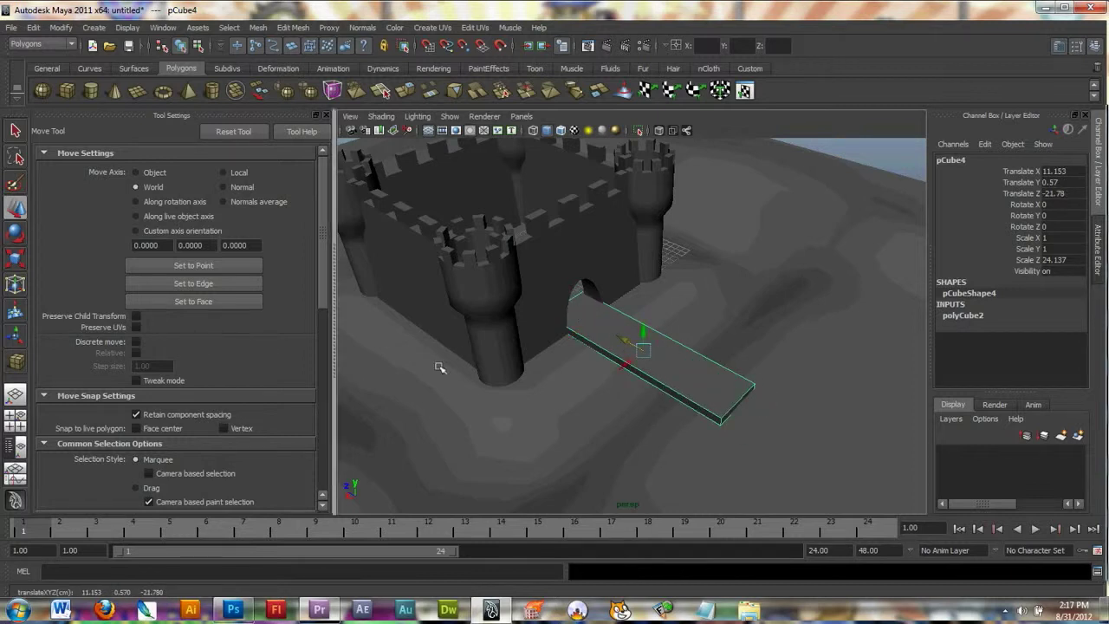
pyautogui.keyDown('alt'); pyautogui.moveTo(438, 366); pyautogui.dragTo(514, 252); pyautogui.keyUp('alt')
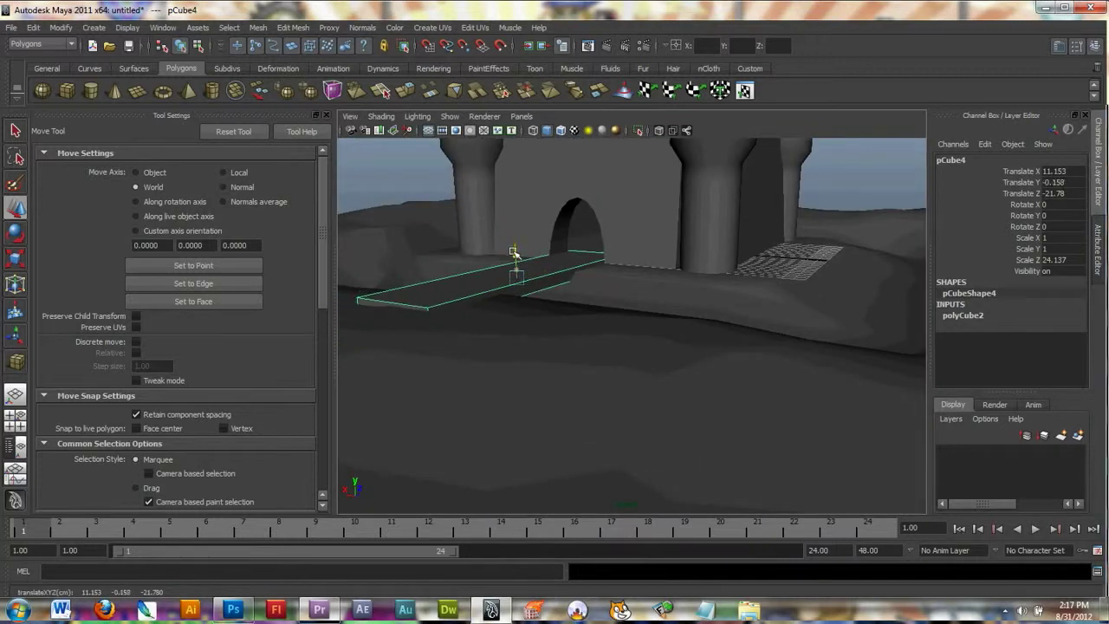
pyautogui.click(497, 303)
# Close the Tool Settings to give the castle scene a larger viewport.
pyautogui.keyDown('alt'); pyautogui.moveTo(497, 303); pyautogui.dragTo(622, 333); pyautogui.keyUp('alt')
pyautogui.keyDown('alt'); pyautogui.moveTo(622, 333); pyautogui.dragTo(542, 245, button='right'); pyautogui.keyUp('alt')
pyautogui.click(542, 245)
pyautogui.keyDown('alt'); pyautogui.moveTo(542, 245); pyautogui.dragTo(433, 259); pyautogui.keyUp('alt')
pyautogui.scroll(5, 433, 260)
pyautogui.click(325, 116)
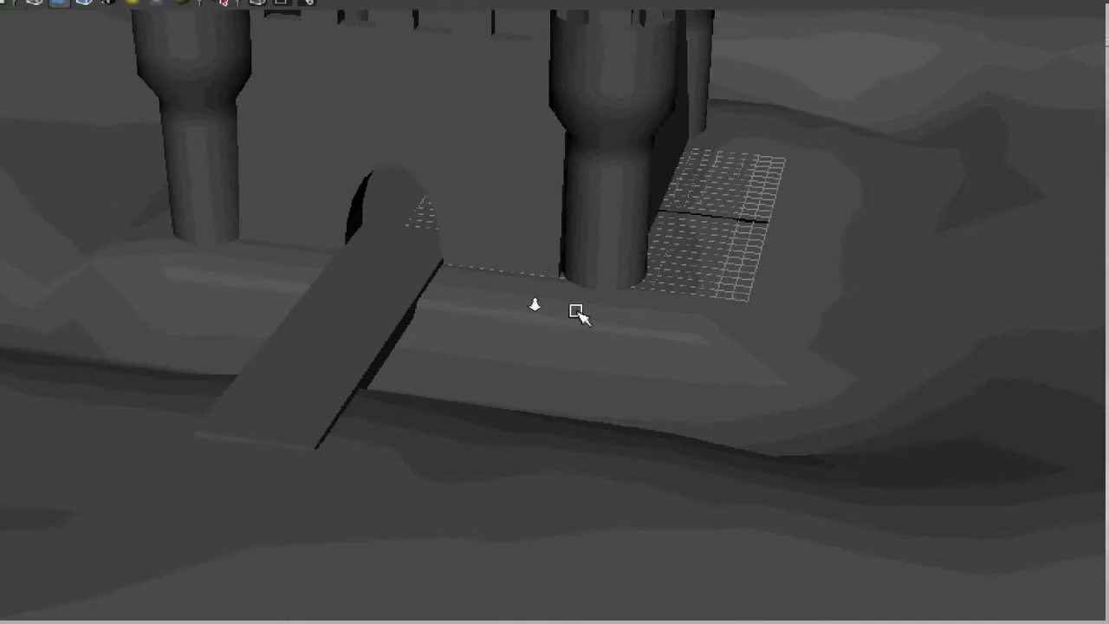
# Examine the castle, its drawbridge and the sculpted ground around it from several angles.
pyautogui.keyDown('alt'); pyautogui.moveTo(538, 309); pyautogui.dragTo(104, 333, button='right'); pyautogui.keyUp('alt')
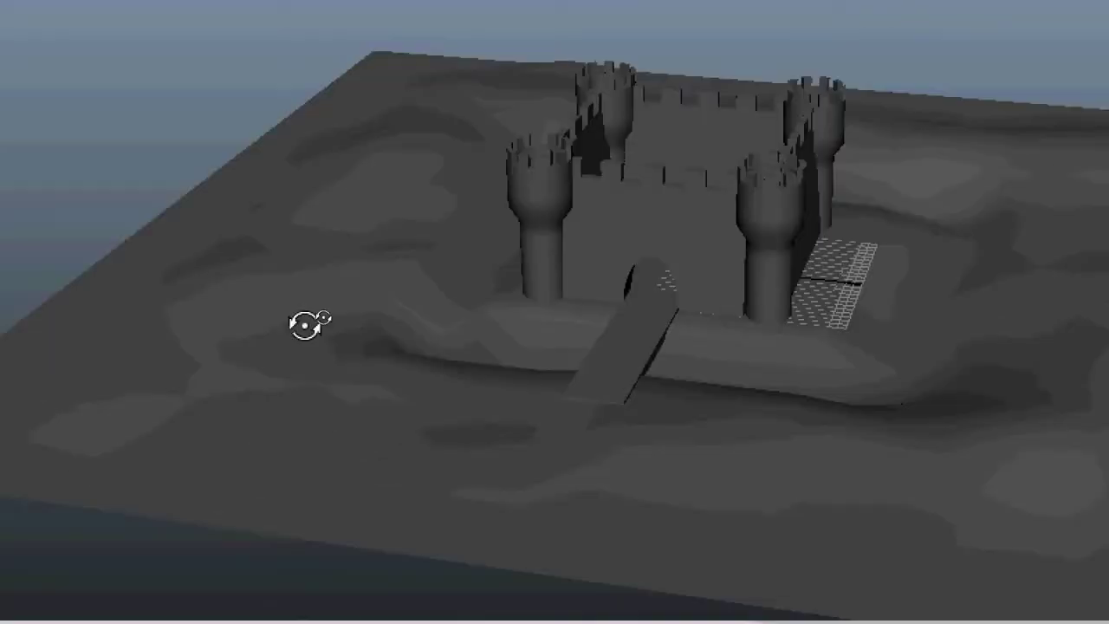
pyautogui.keyDown('alt'); pyautogui.moveTo(304, 324); pyautogui.dragTo(406, 324); pyautogui.keyUp('alt')
pyautogui.keyDown('alt'); pyautogui.moveTo(468, 342); pyautogui.dragTo(496, 353); pyautogui.keyUp('alt')
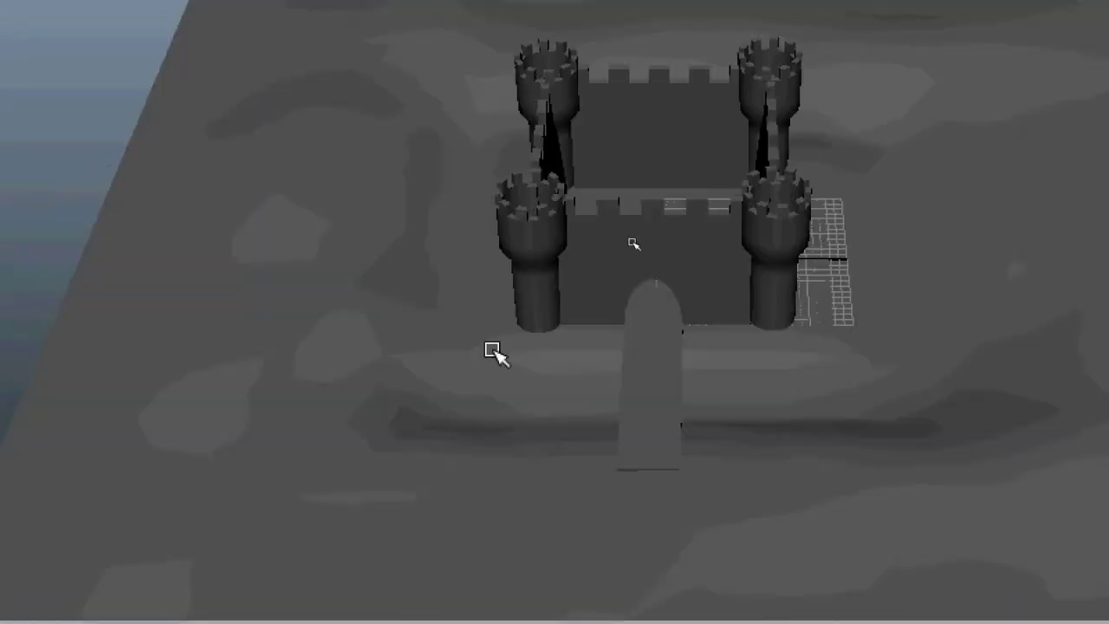
pyautogui.keyDown('alt'); pyautogui.moveTo(780, 252); pyautogui.dragTo(448, 240); pyautogui.keyUp('alt')
pyautogui.keyDown('alt'); pyautogui.moveTo(765, 255); pyautogui.dragTo(823, 245); pyautogui.keyUp('alt')
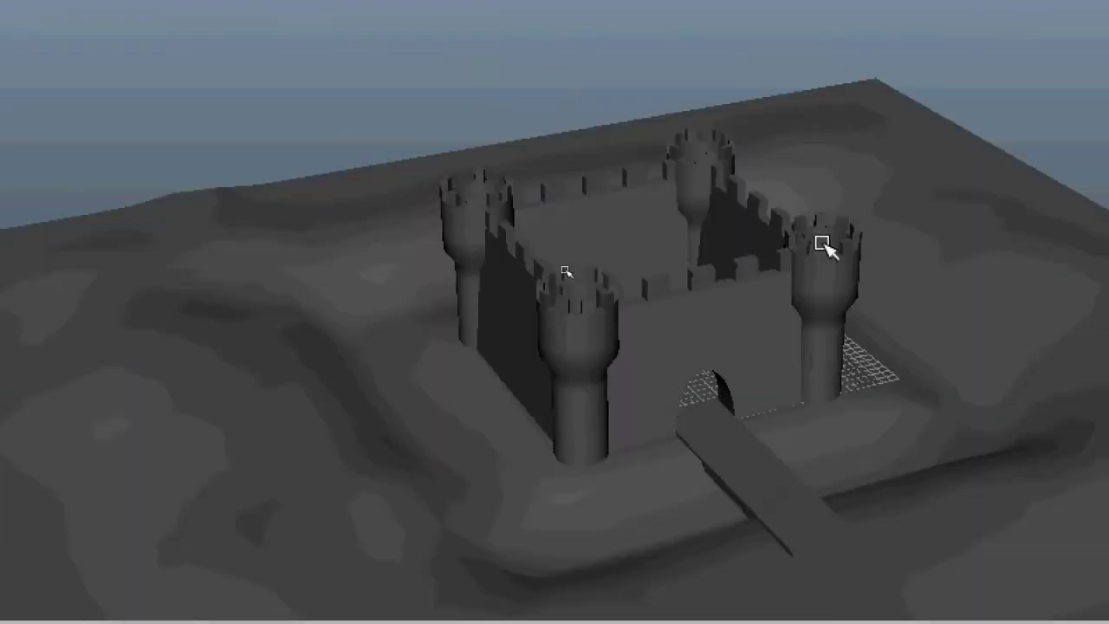
pyautogui.keyDown('alt'); pyautogui.moveTo(772, 329); pyautogui.dragTo(552, 321); pyautogui.keyUp('alt')
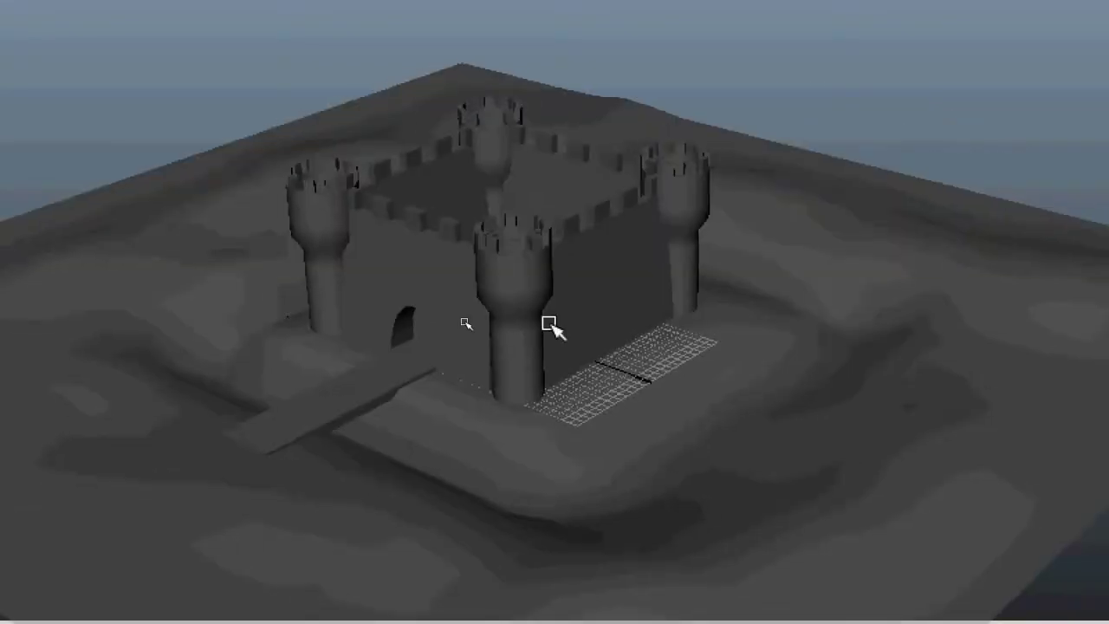
pyautogui.keyDown('alt'); pyautogui.moveTo(625, 318); pyautogui.dragTo(535, 308); pyautogui.keyUp('alt')
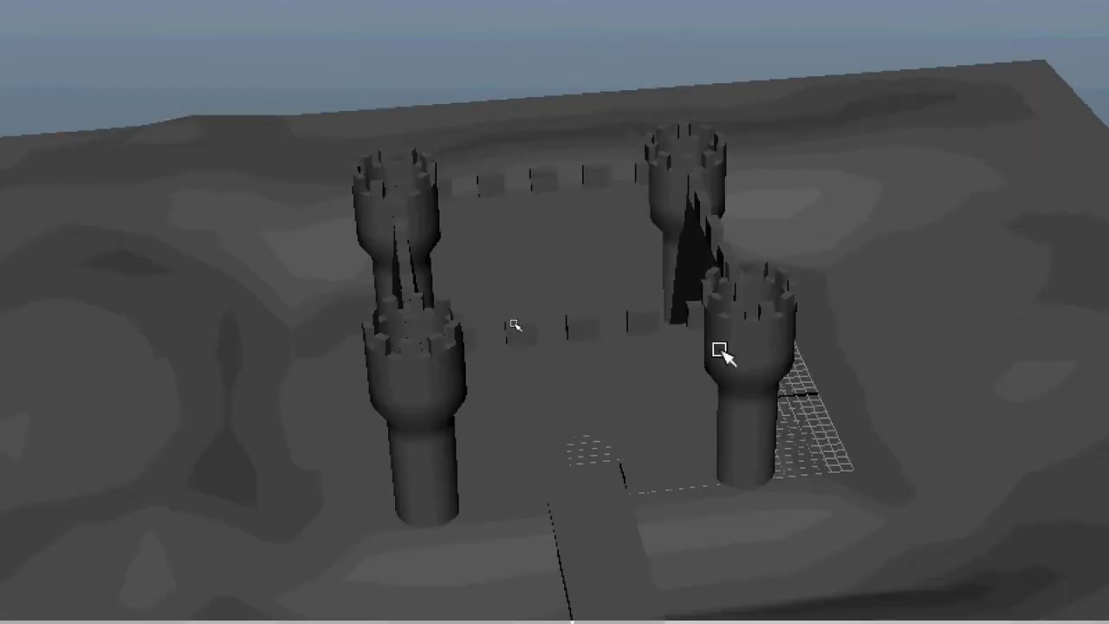
pyautogui.keyDown('alt'); pyautogui.moveTo(626, 386); pyautogui.dragTo(609, 283); pyautogui.keyUp('alt')
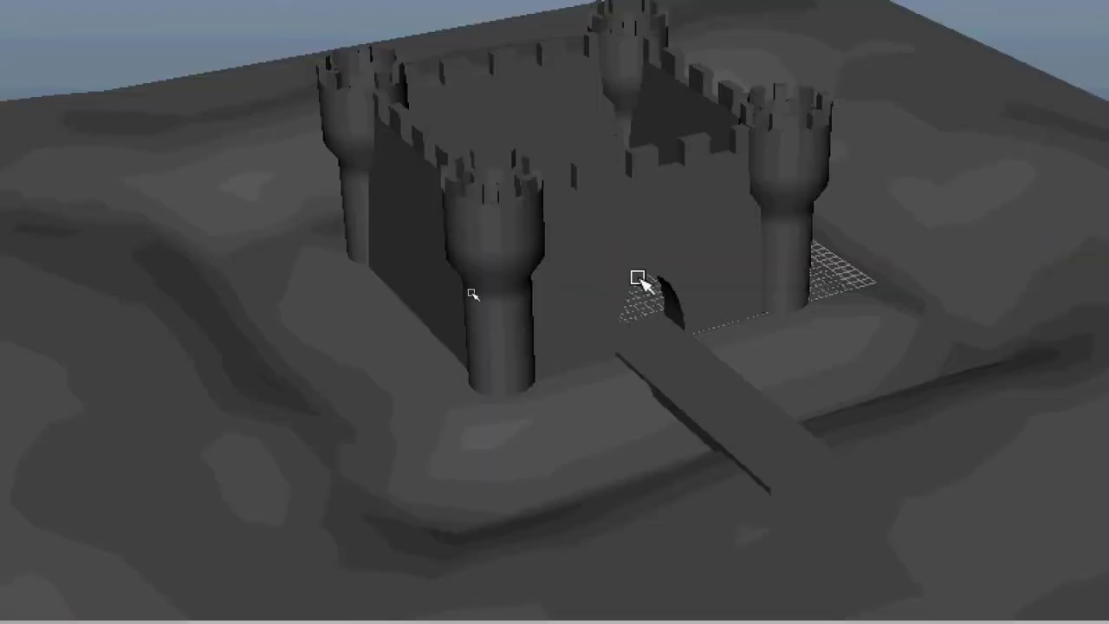